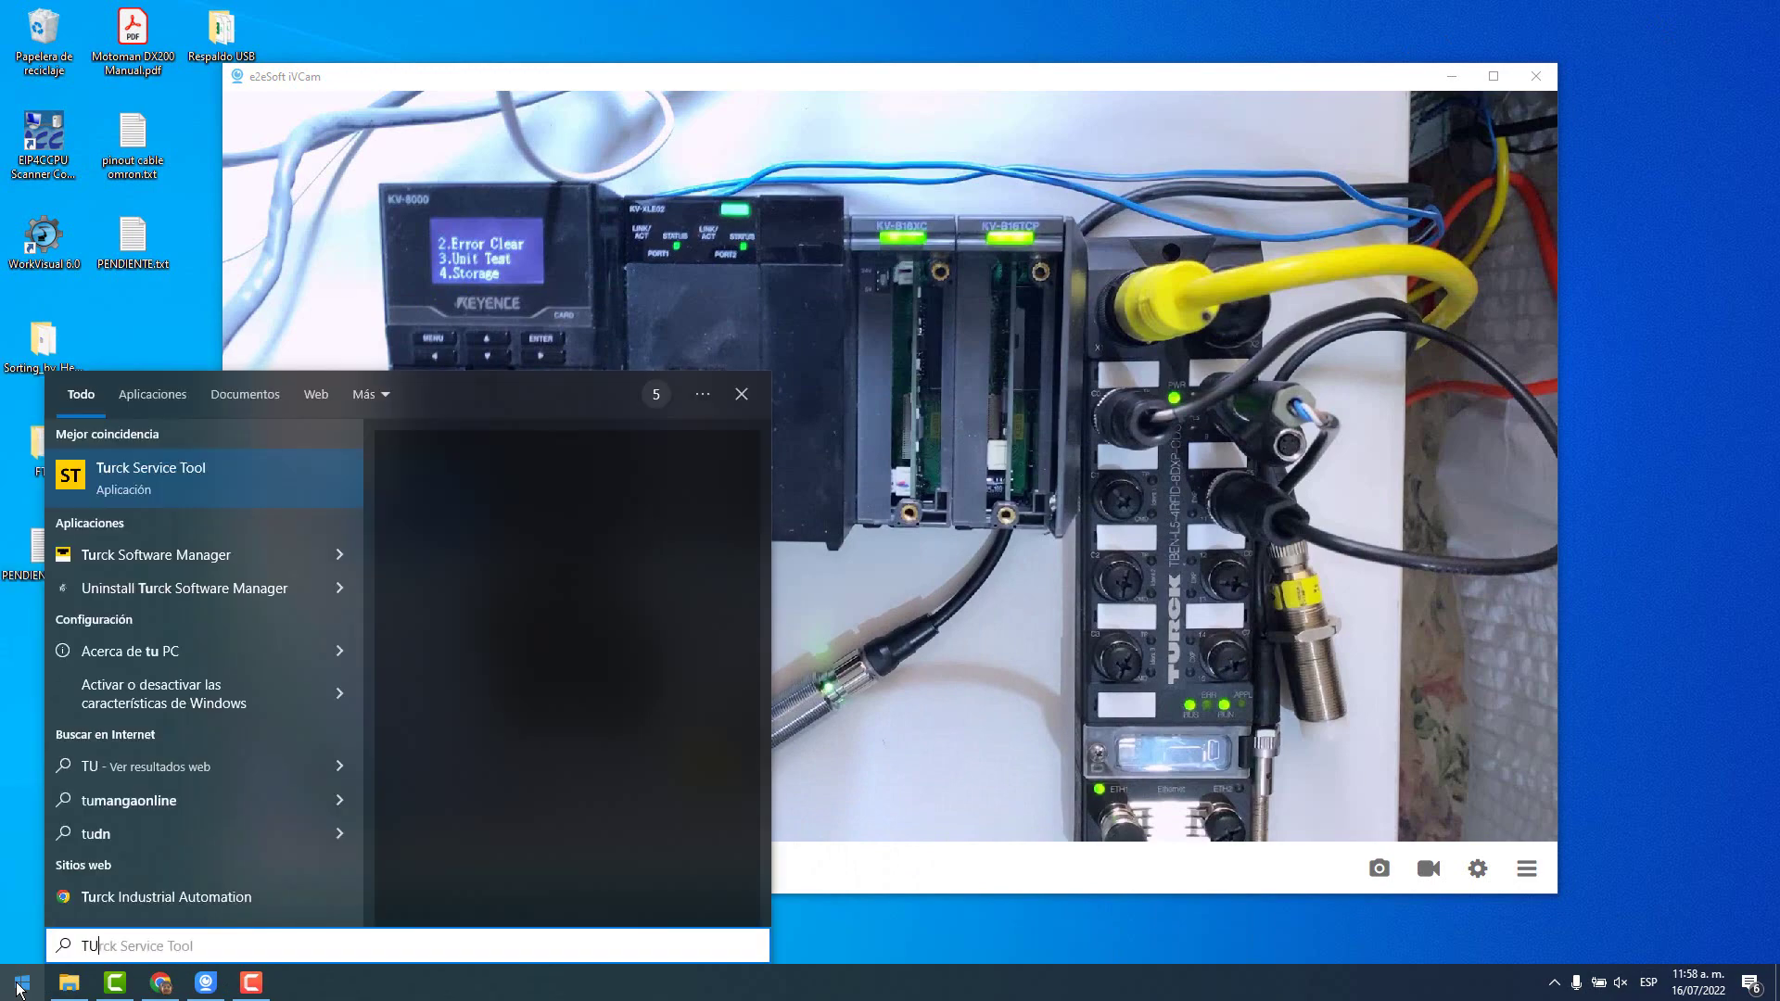
- Open Turck Service Tool and search the network for connected devices
{"action": "left_click", "coordinate": [17, 989]}
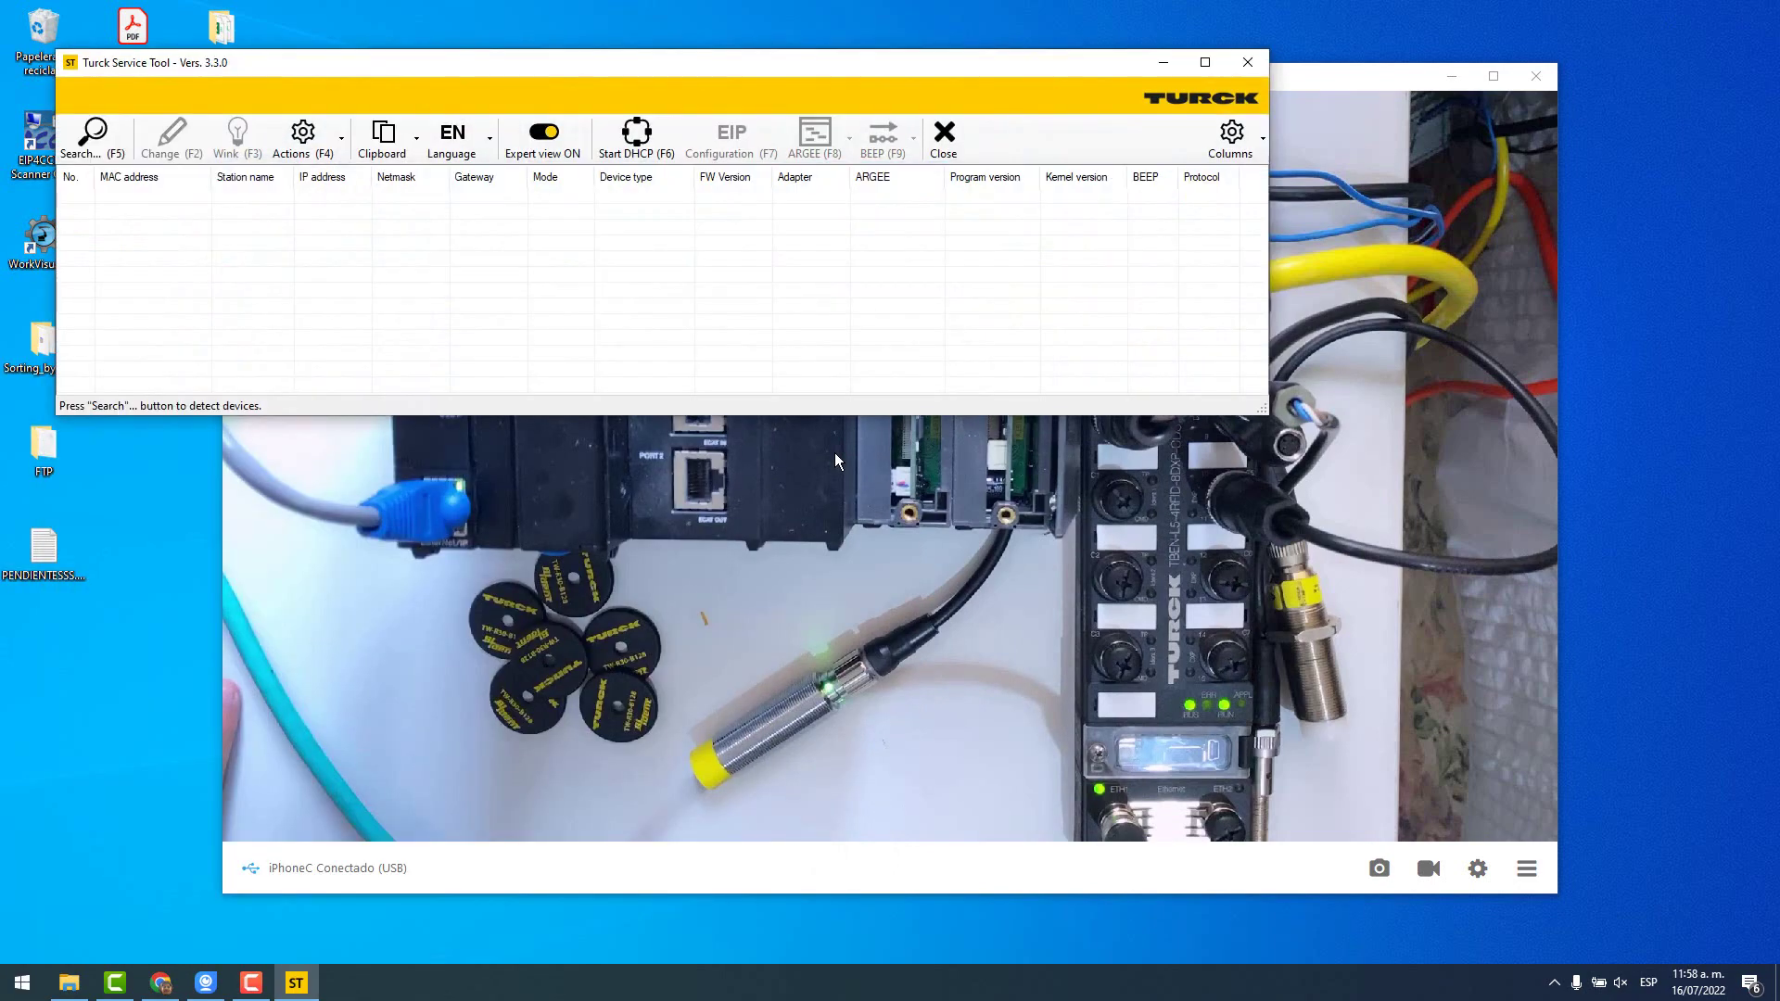
{"action": "left_click", "coordinate": [75, 142]}
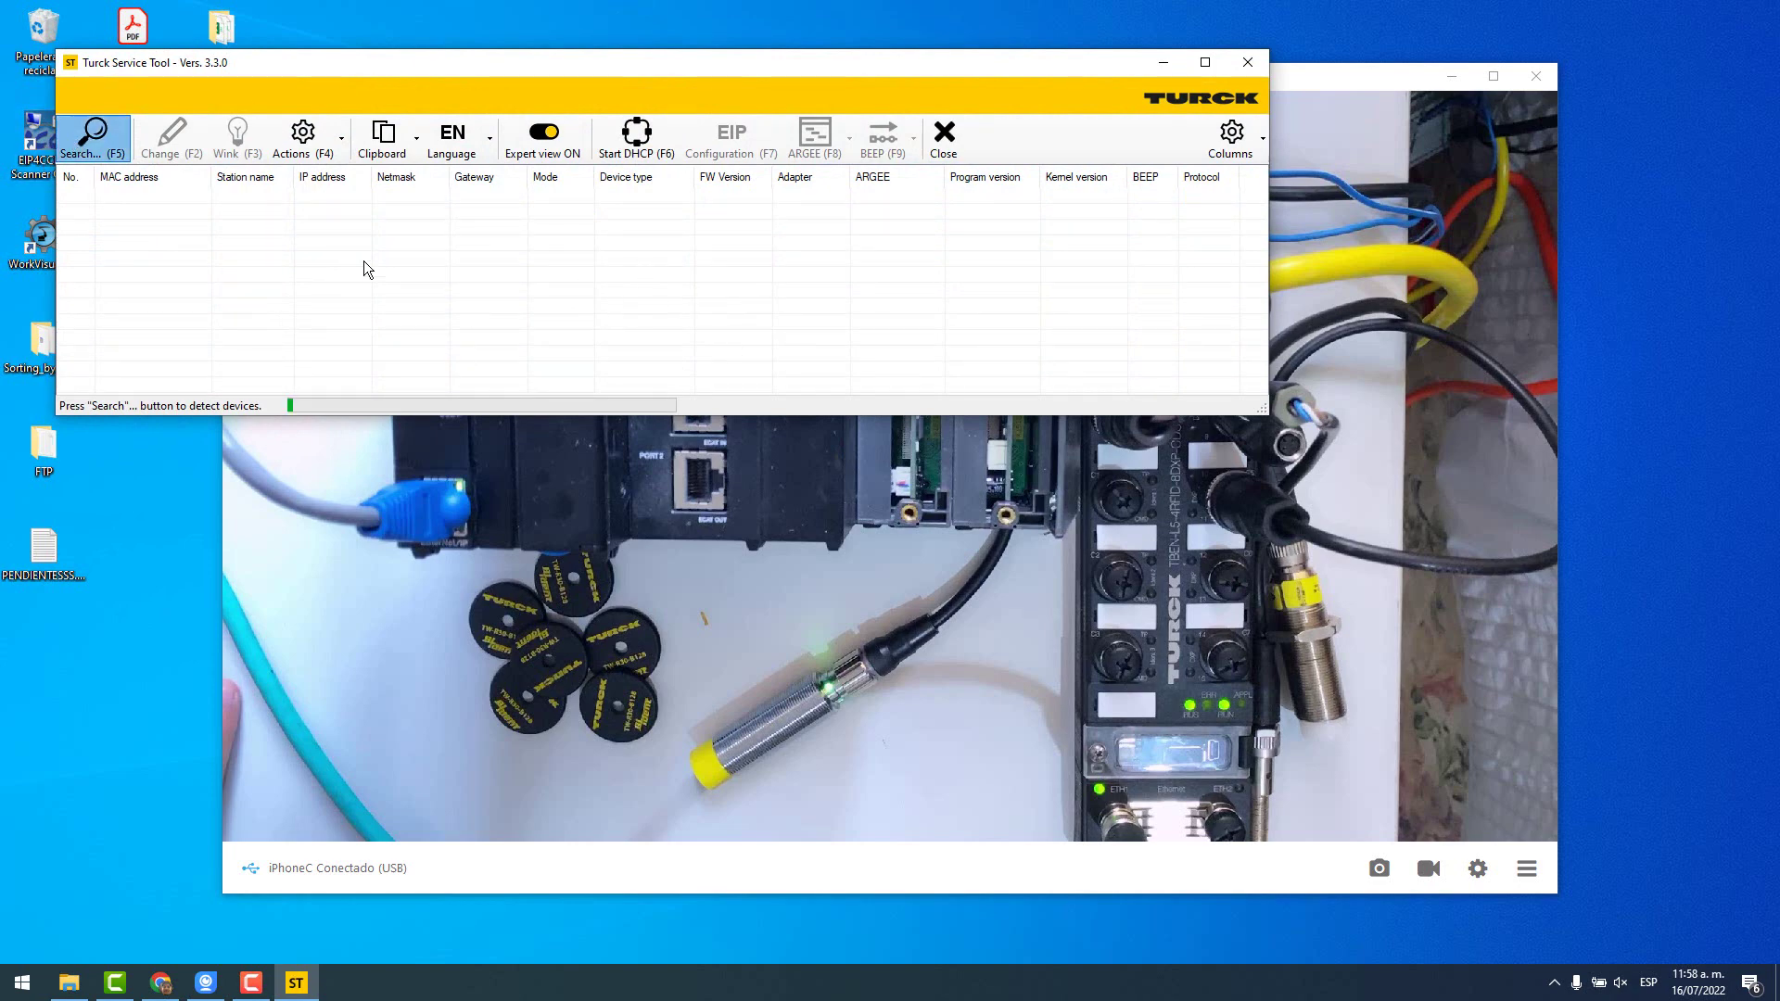
- Set the IP address of the TBEN-L5-4RFID-8DXP-CDS to 192.168.0.70 in the device and close Turck Service Tool
{"action": "left_click", "coordinate": [393, 196]}
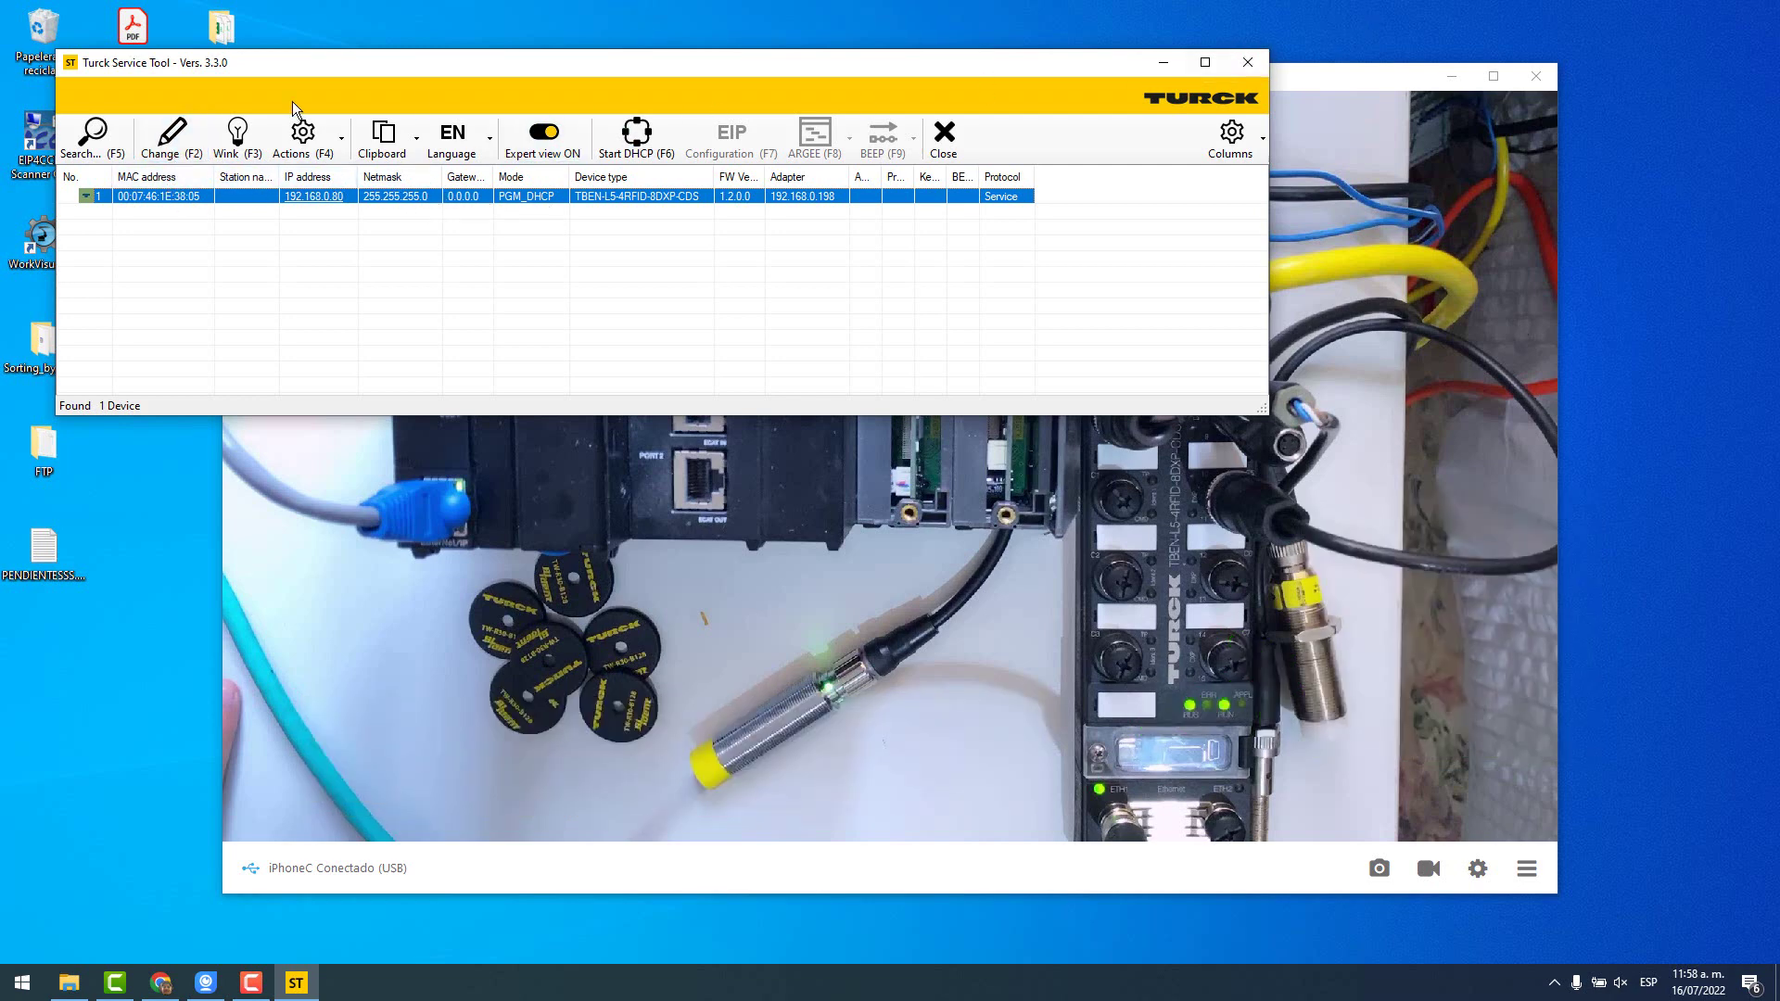
{"action": "left_click", "coordinate": [170, 141]}
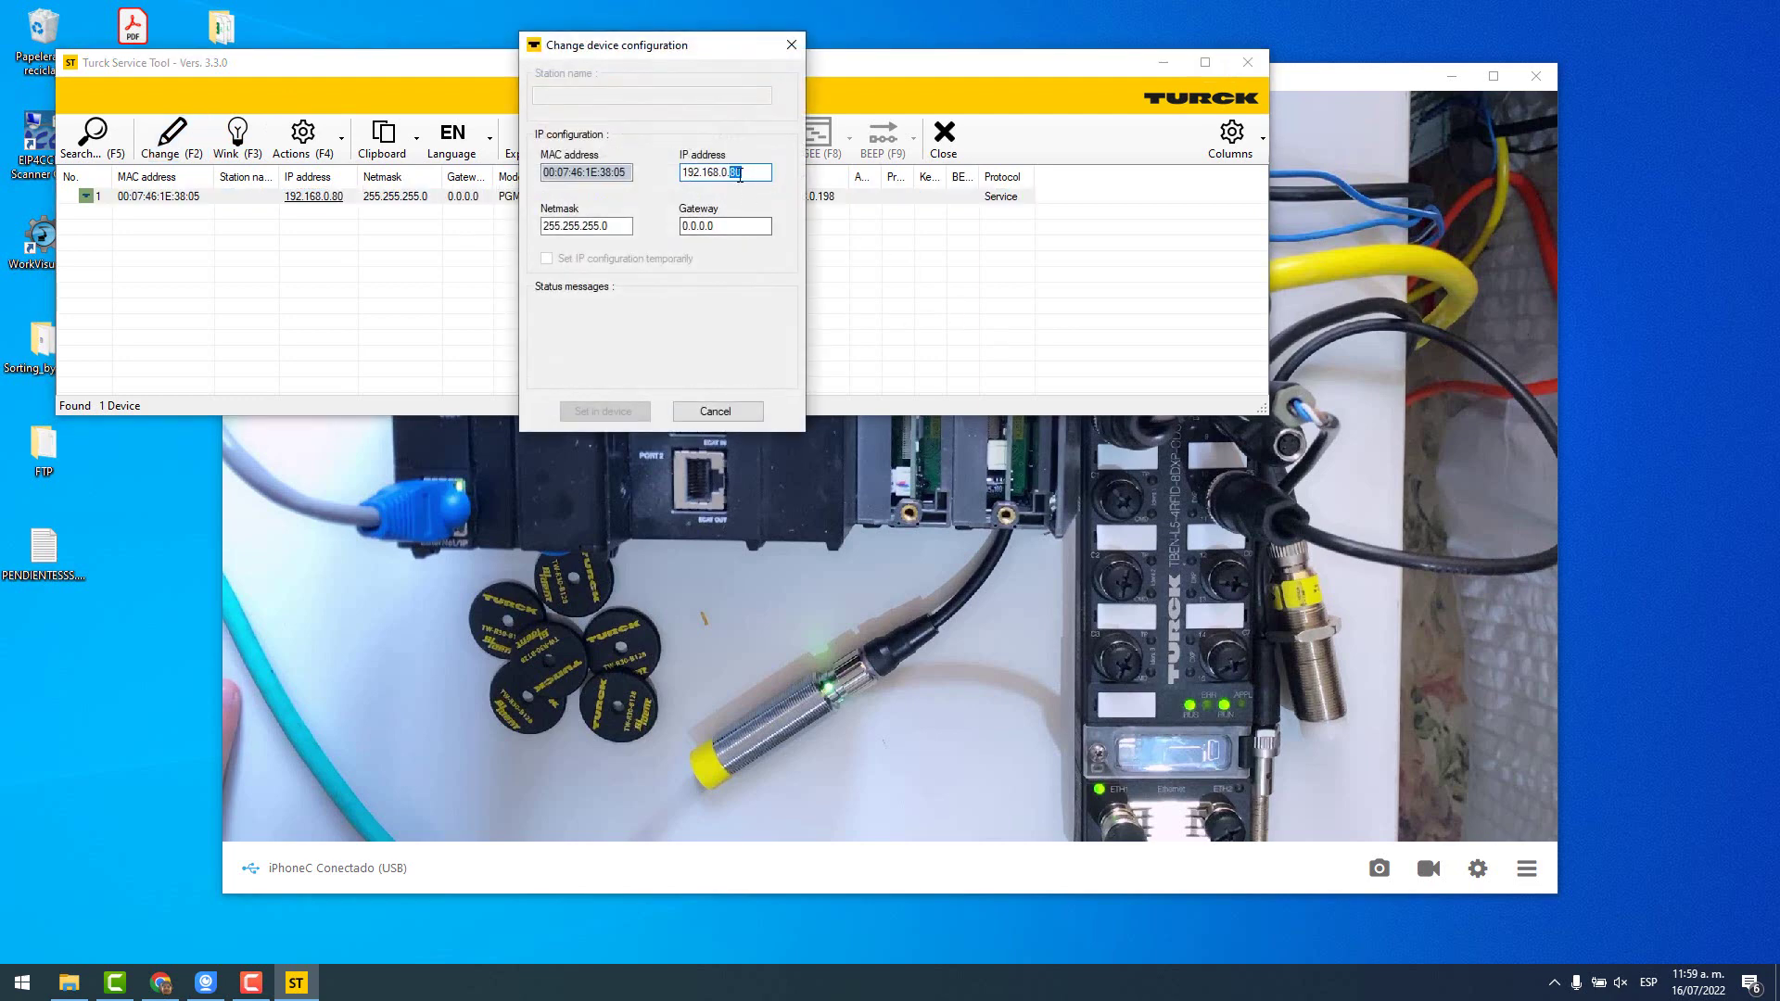
{"action": "left_click", "coordinate": [739, 174]}
{"action": "key", "text": "BackSpace"}
{"action": "key", "text": "BackSpace"}
{"action": "type", "text": "7"}
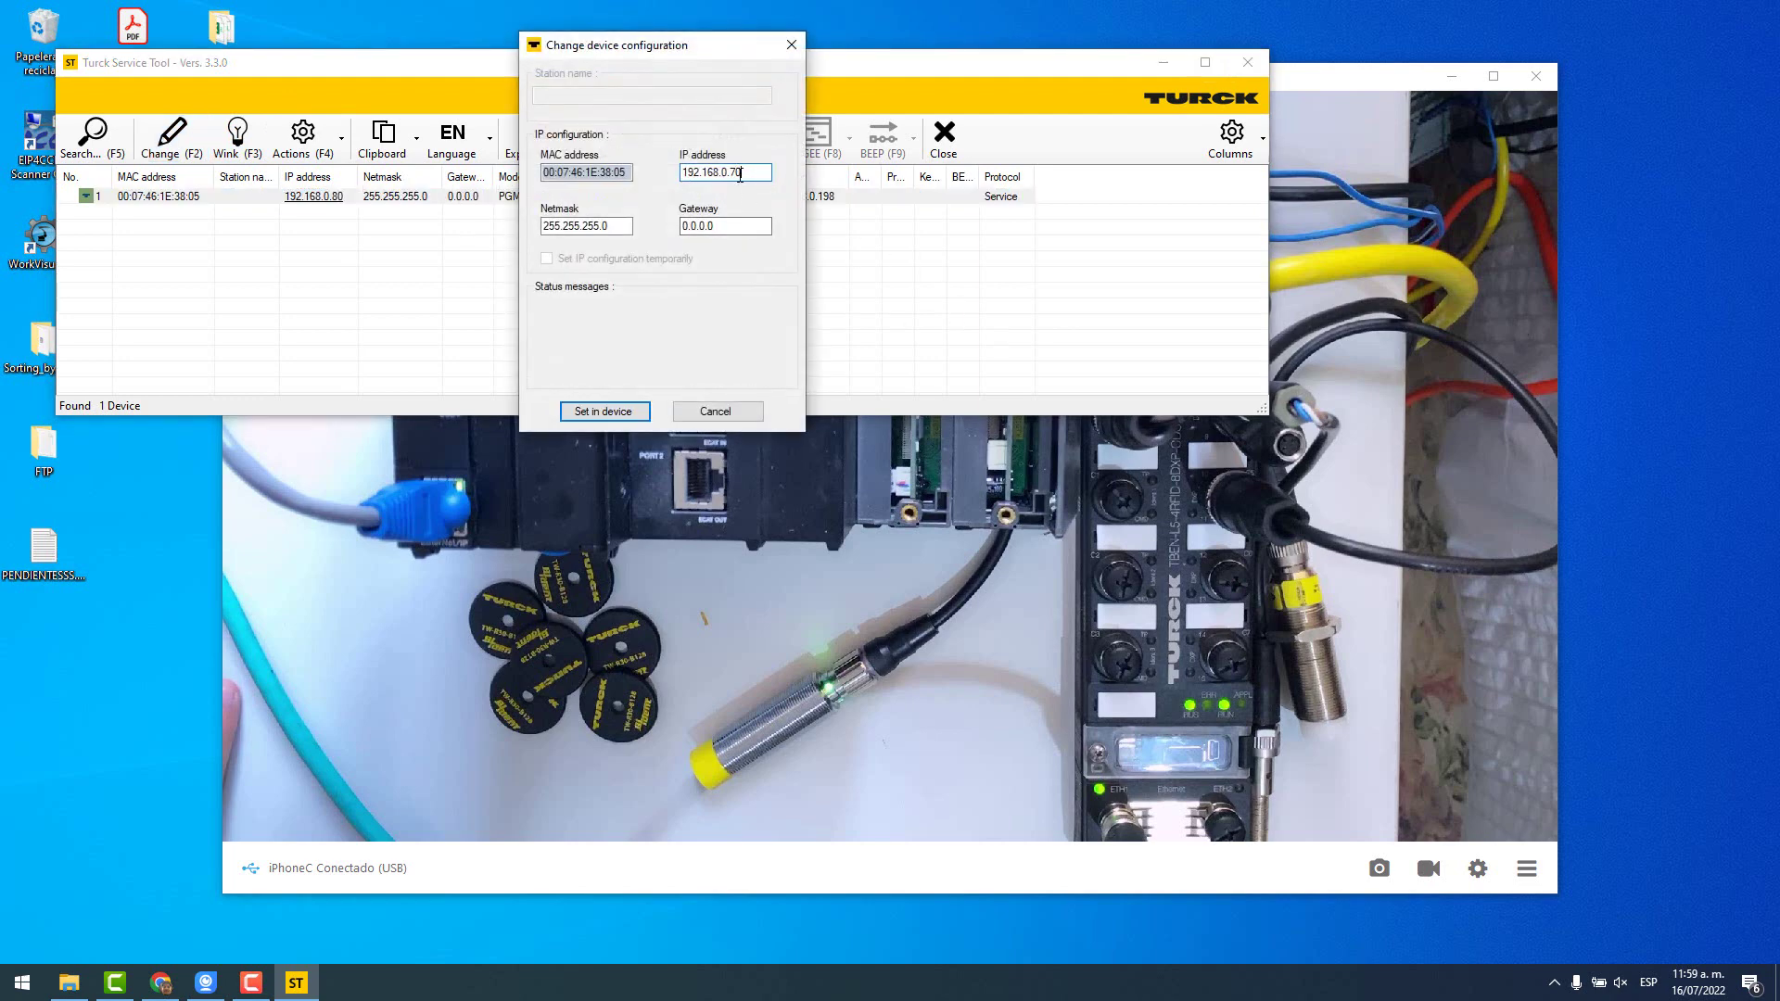
{"action": "left_click", "coordinate": [603, 411]}
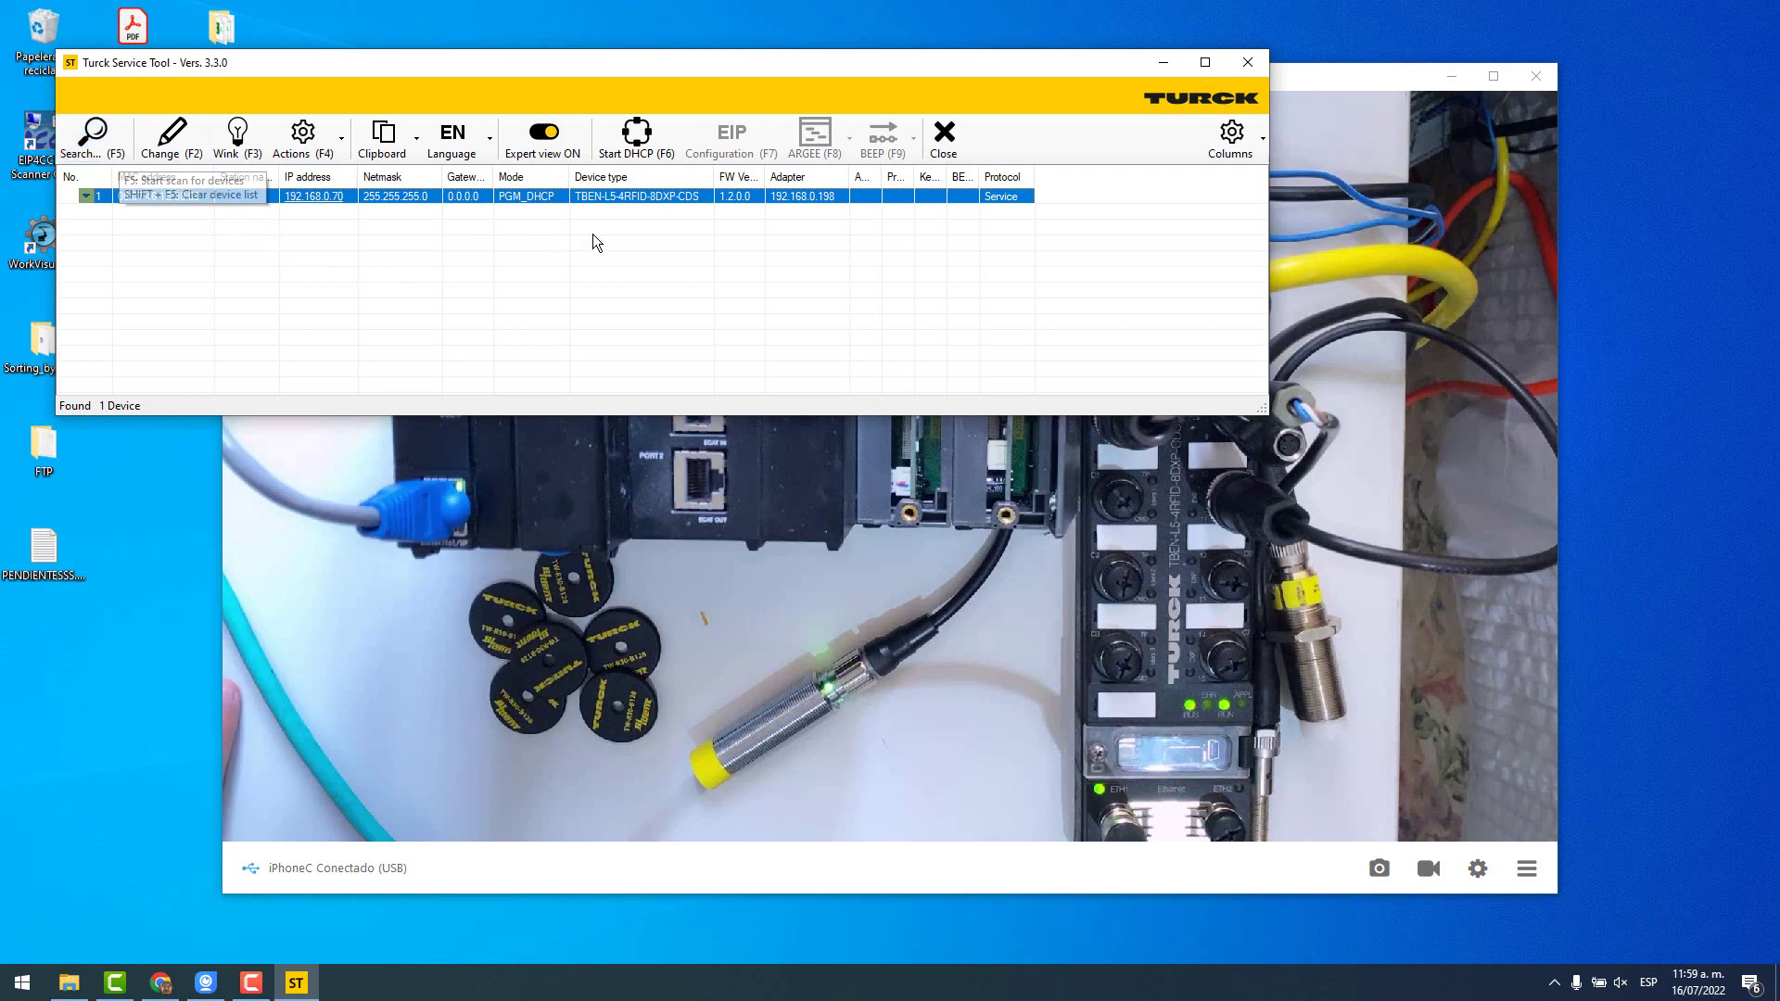
{"action": "left_click", "coordinate": [1248, 62]}
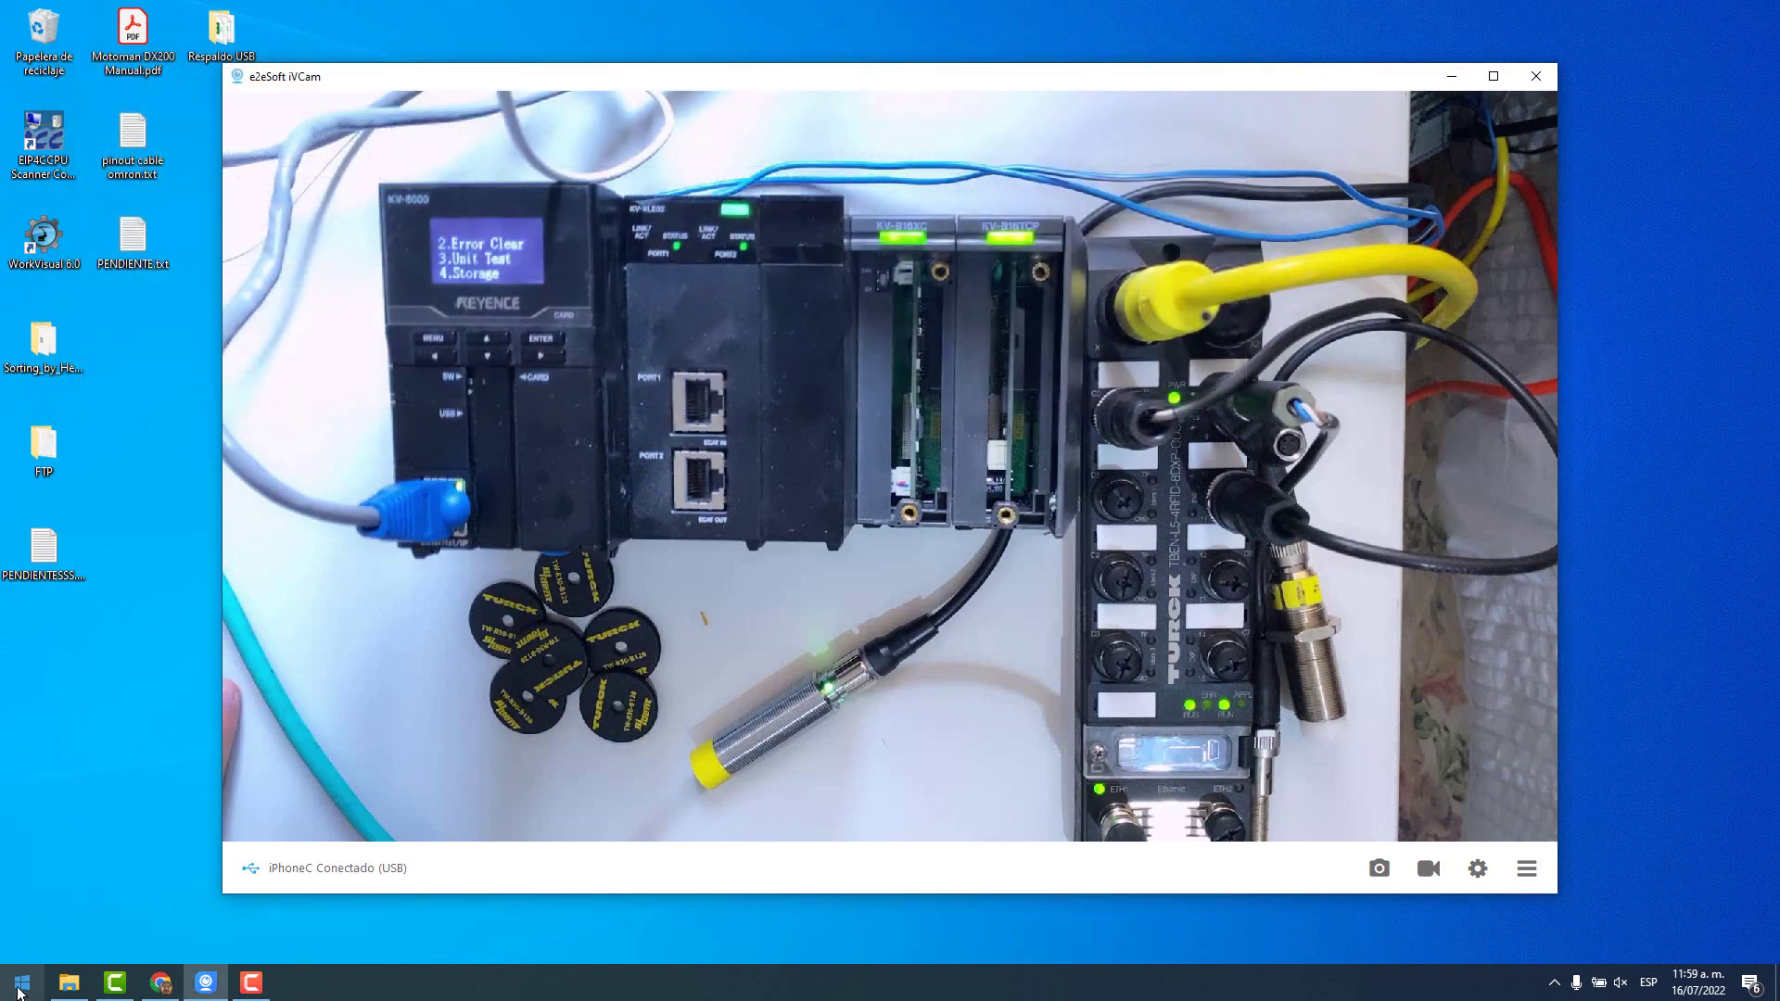
- Find and launch CODESYS V3.5 SP8 Patch 1
{"action": "left_click", "coordinate": [19, 985]}
{"action": "type", "text": "codesy"}
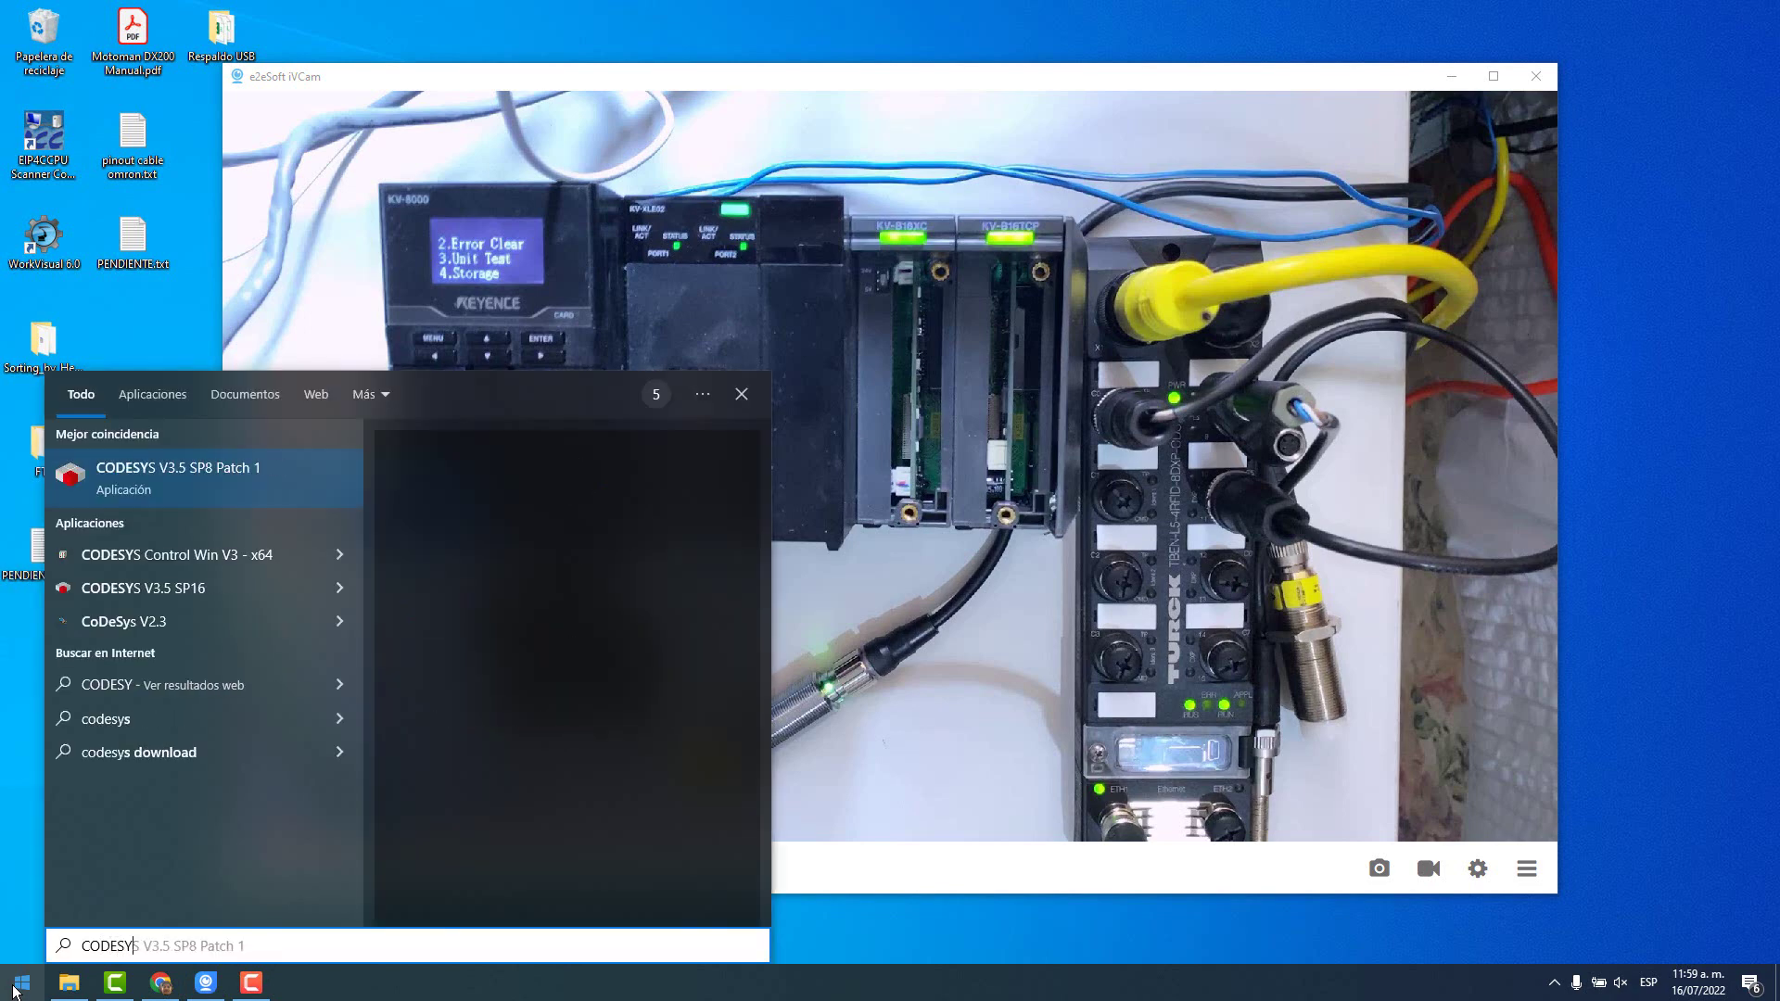
{"action": "type", "text": "s v3"}
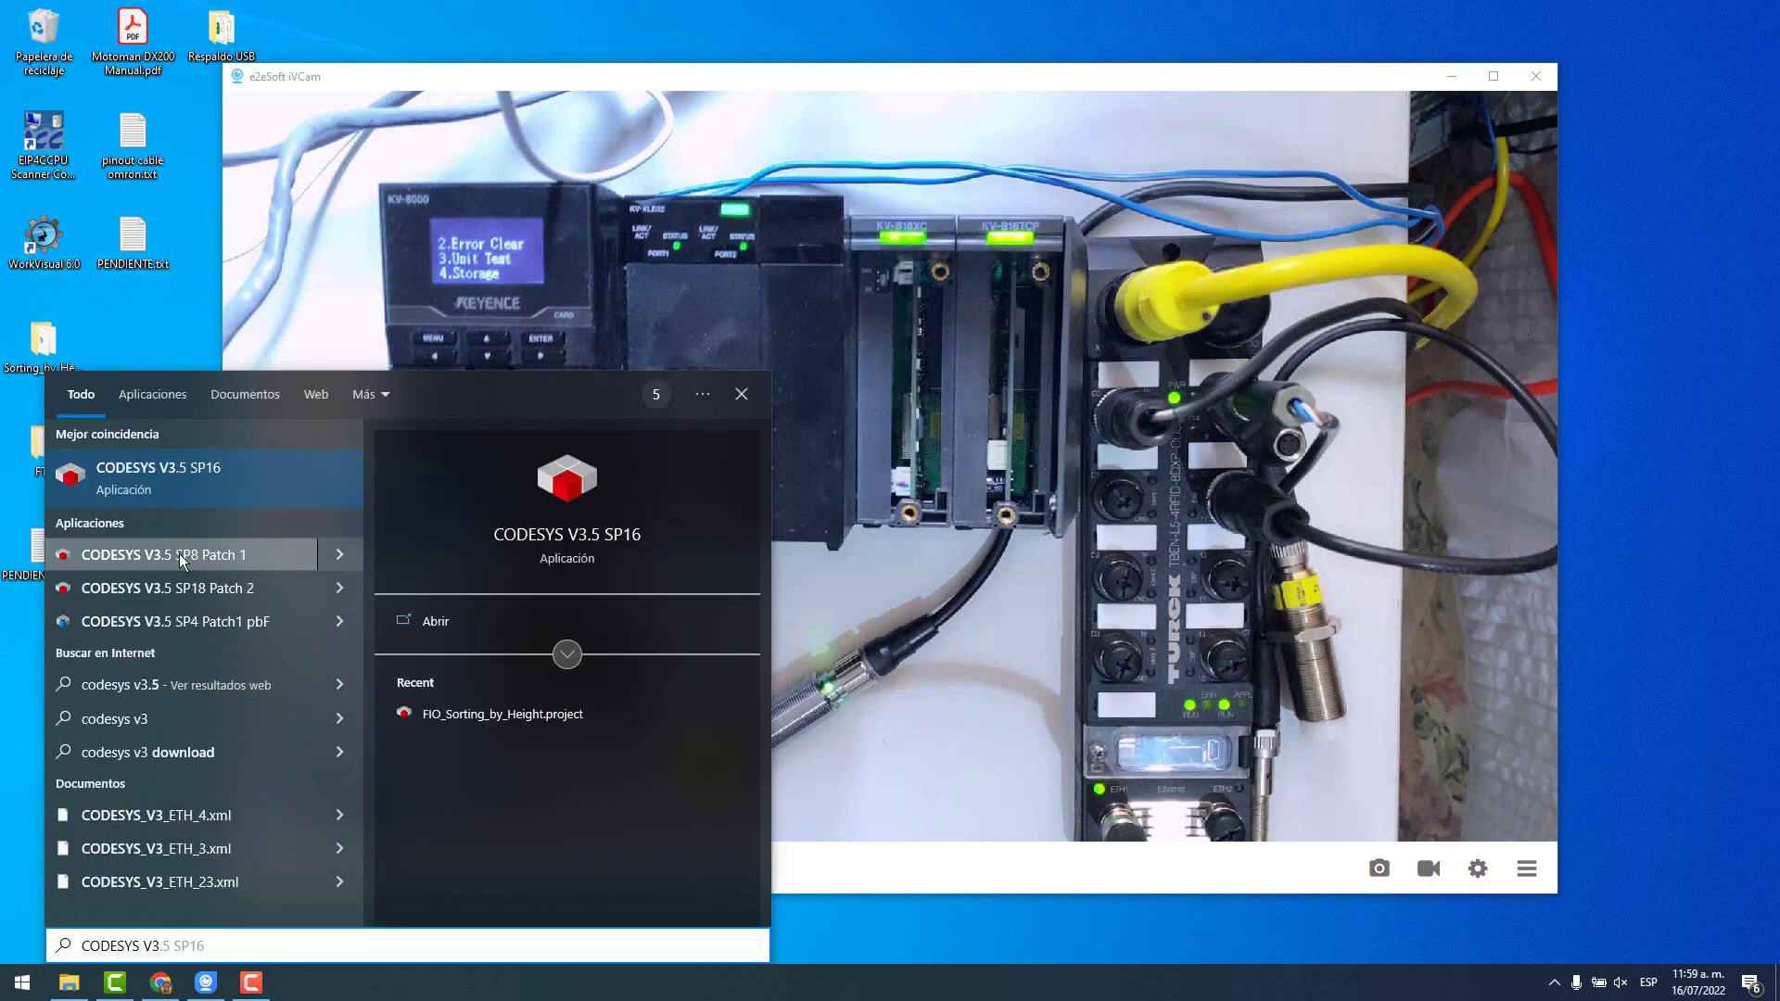
{"action": "left_click", "coordinate": [179, 556]}
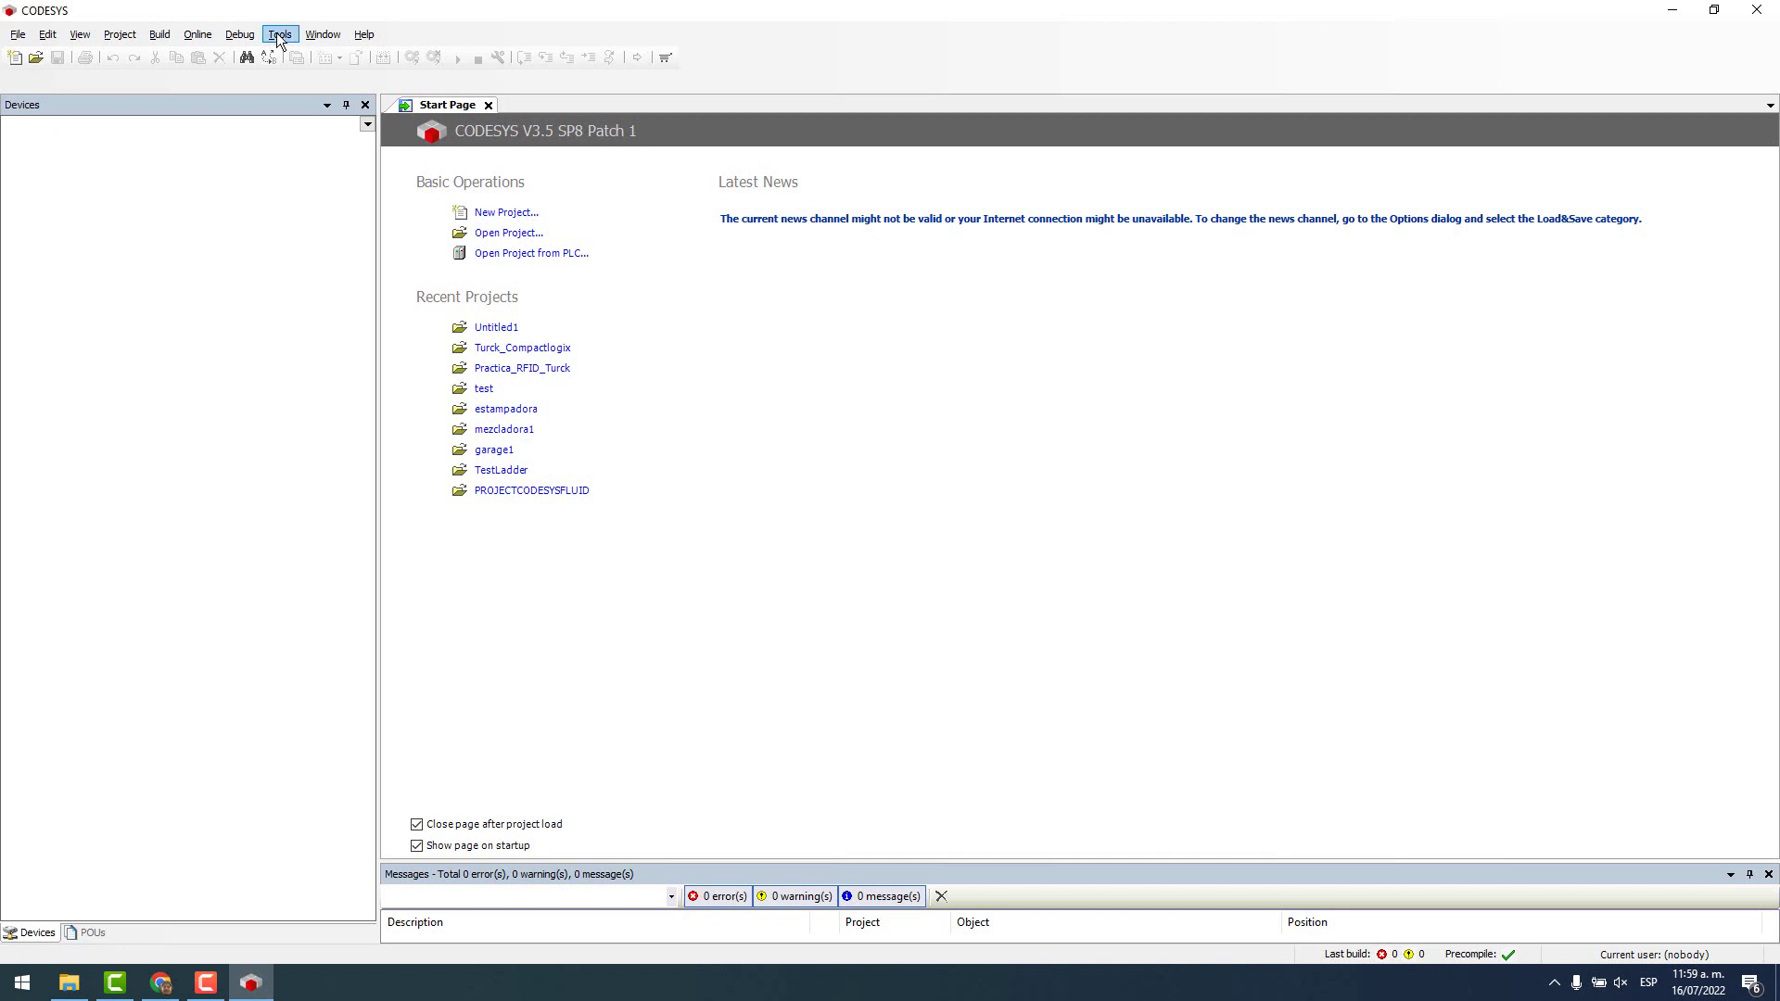
- Try to install TBEN-Lx-4RFID-8DXP-CDS_V3.5.11.5.package through the Package Manager
{"action": "left_click", "coordinate": [279, 37]}
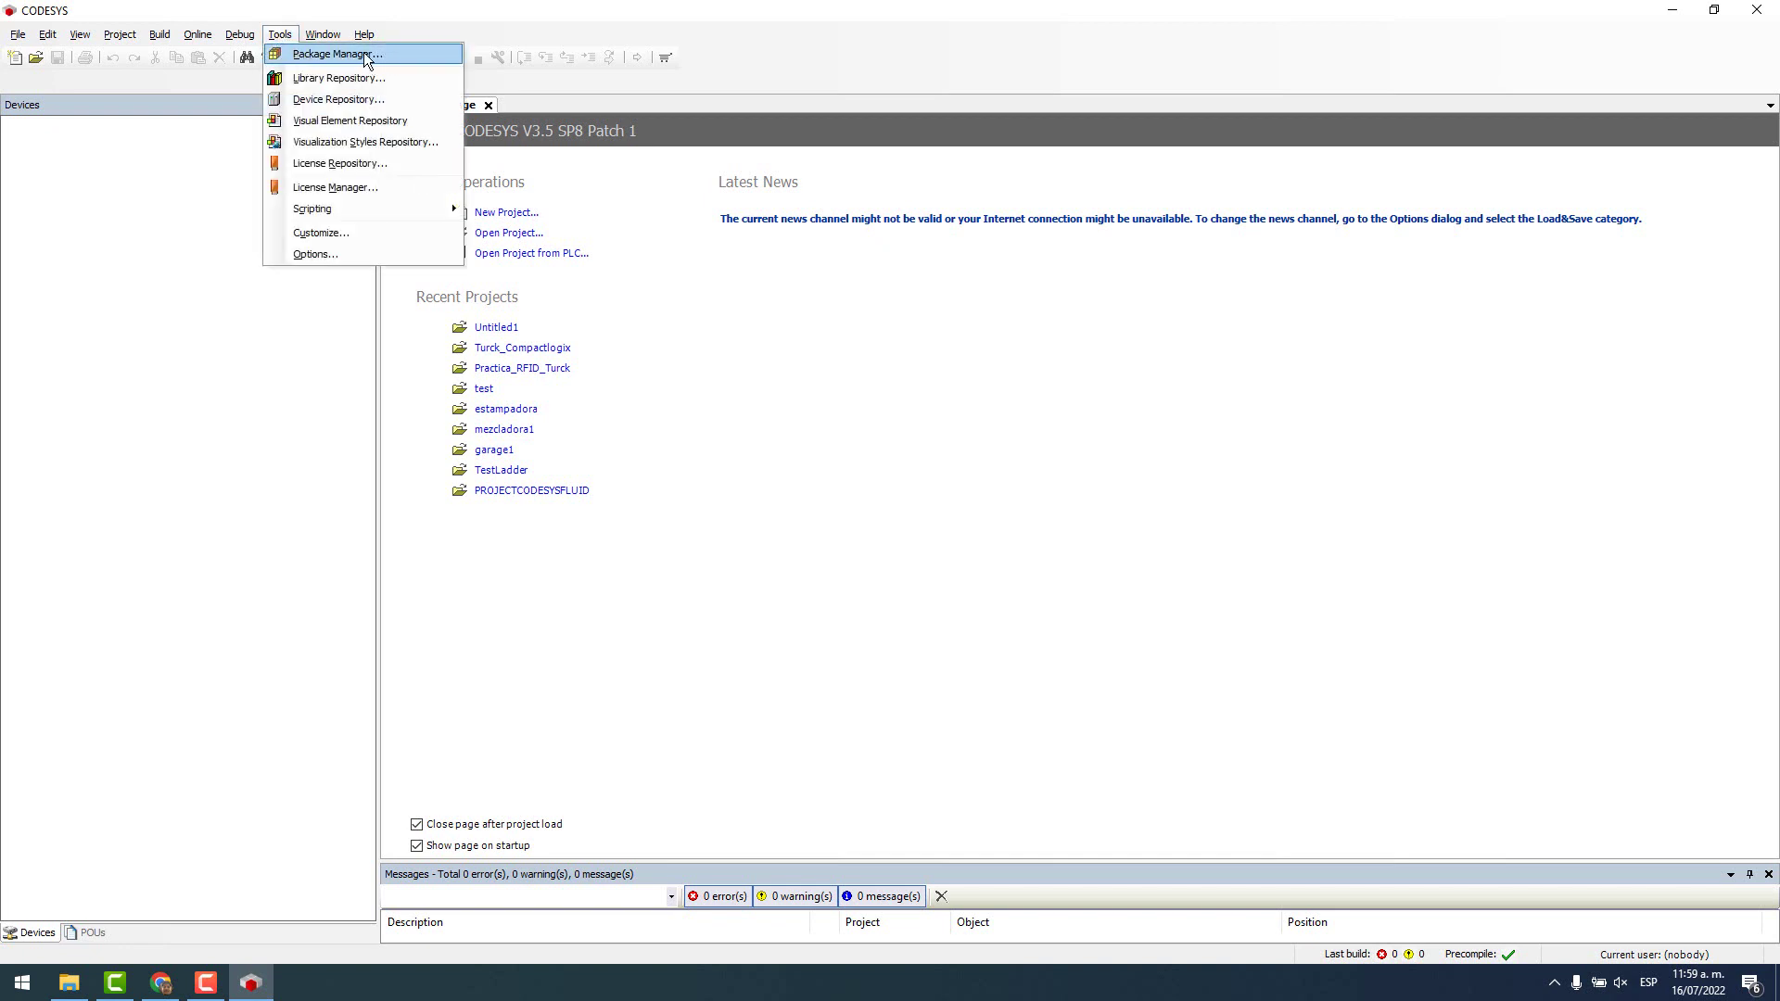
{"action": "left_click", "coordinate": [337, 55]}
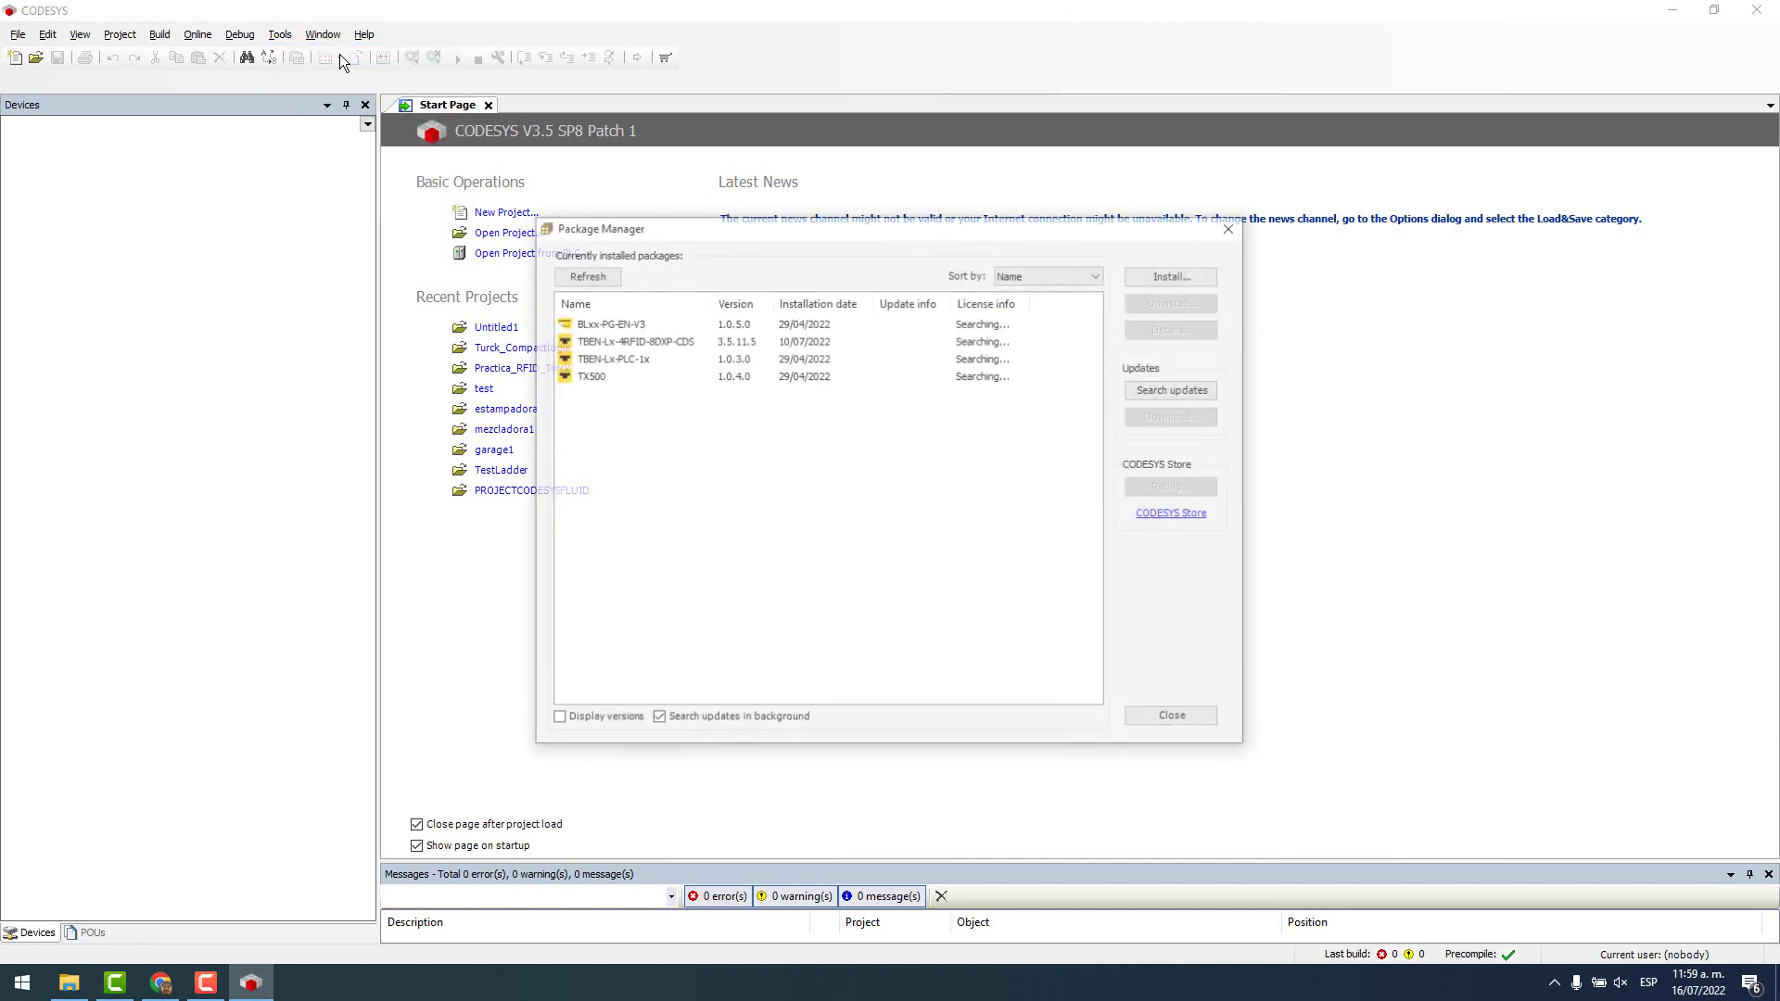
{"action": "left_click", "coordinate": [627, 345]}
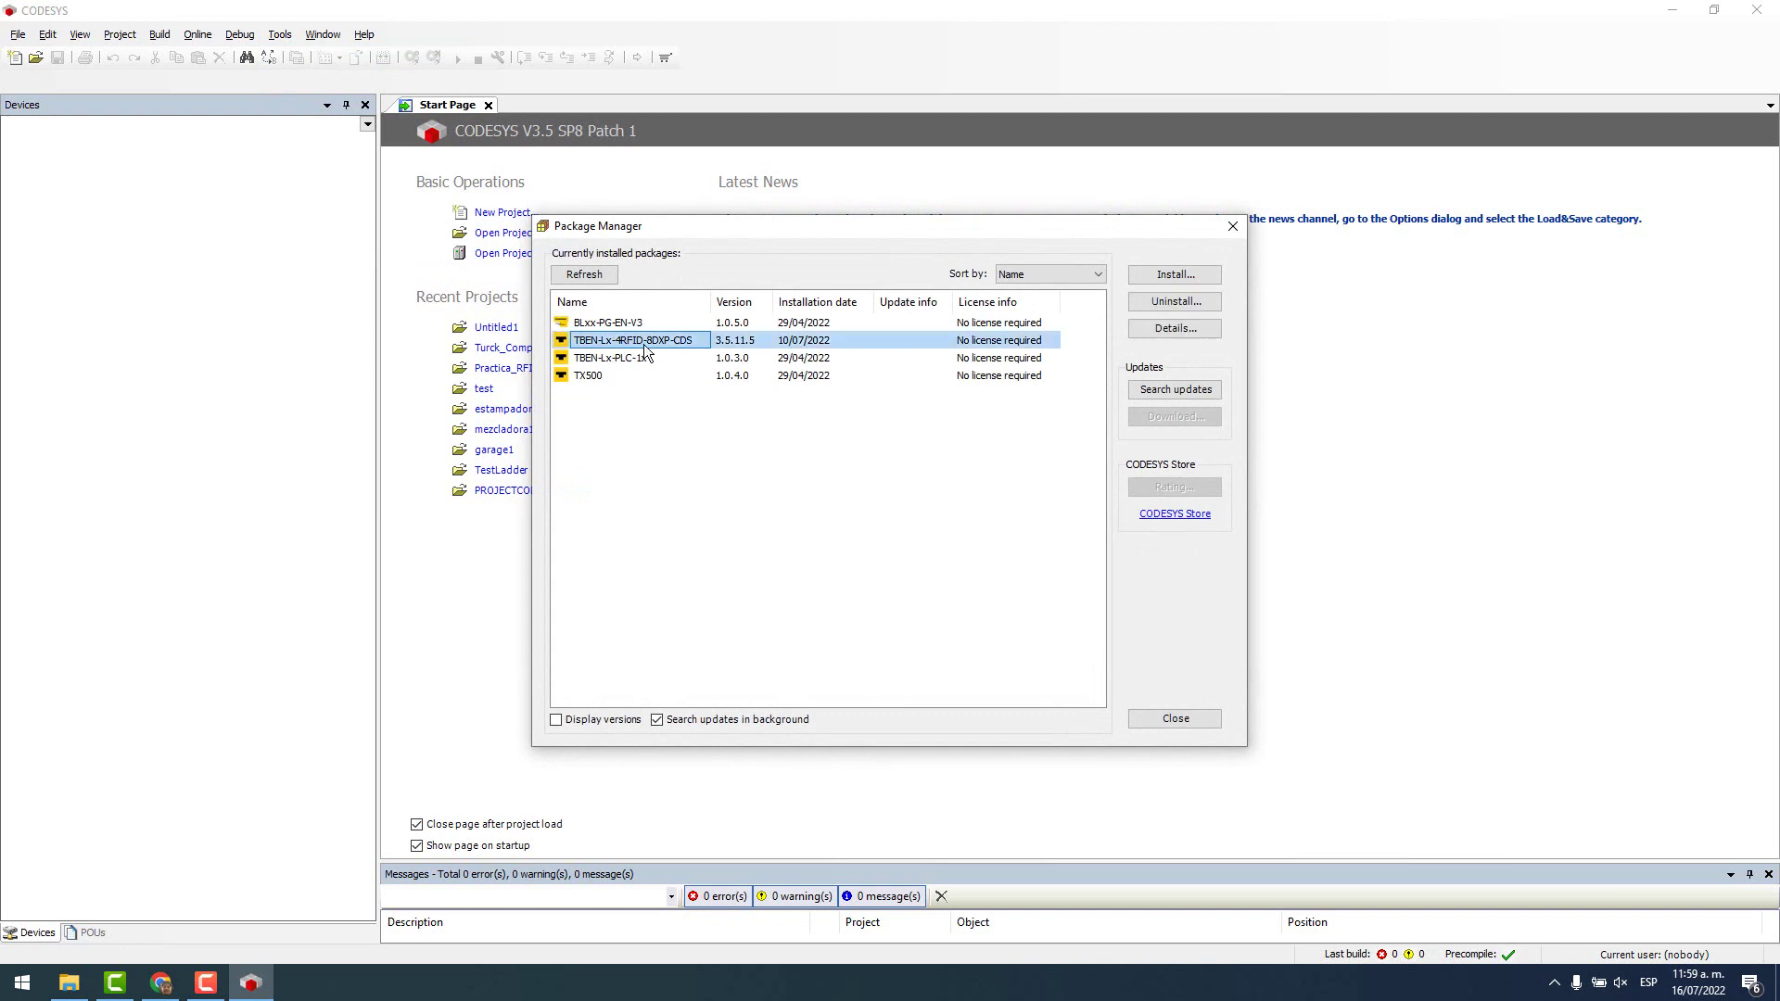
{"action": "left_click", "coordinate": [1158, 275]}
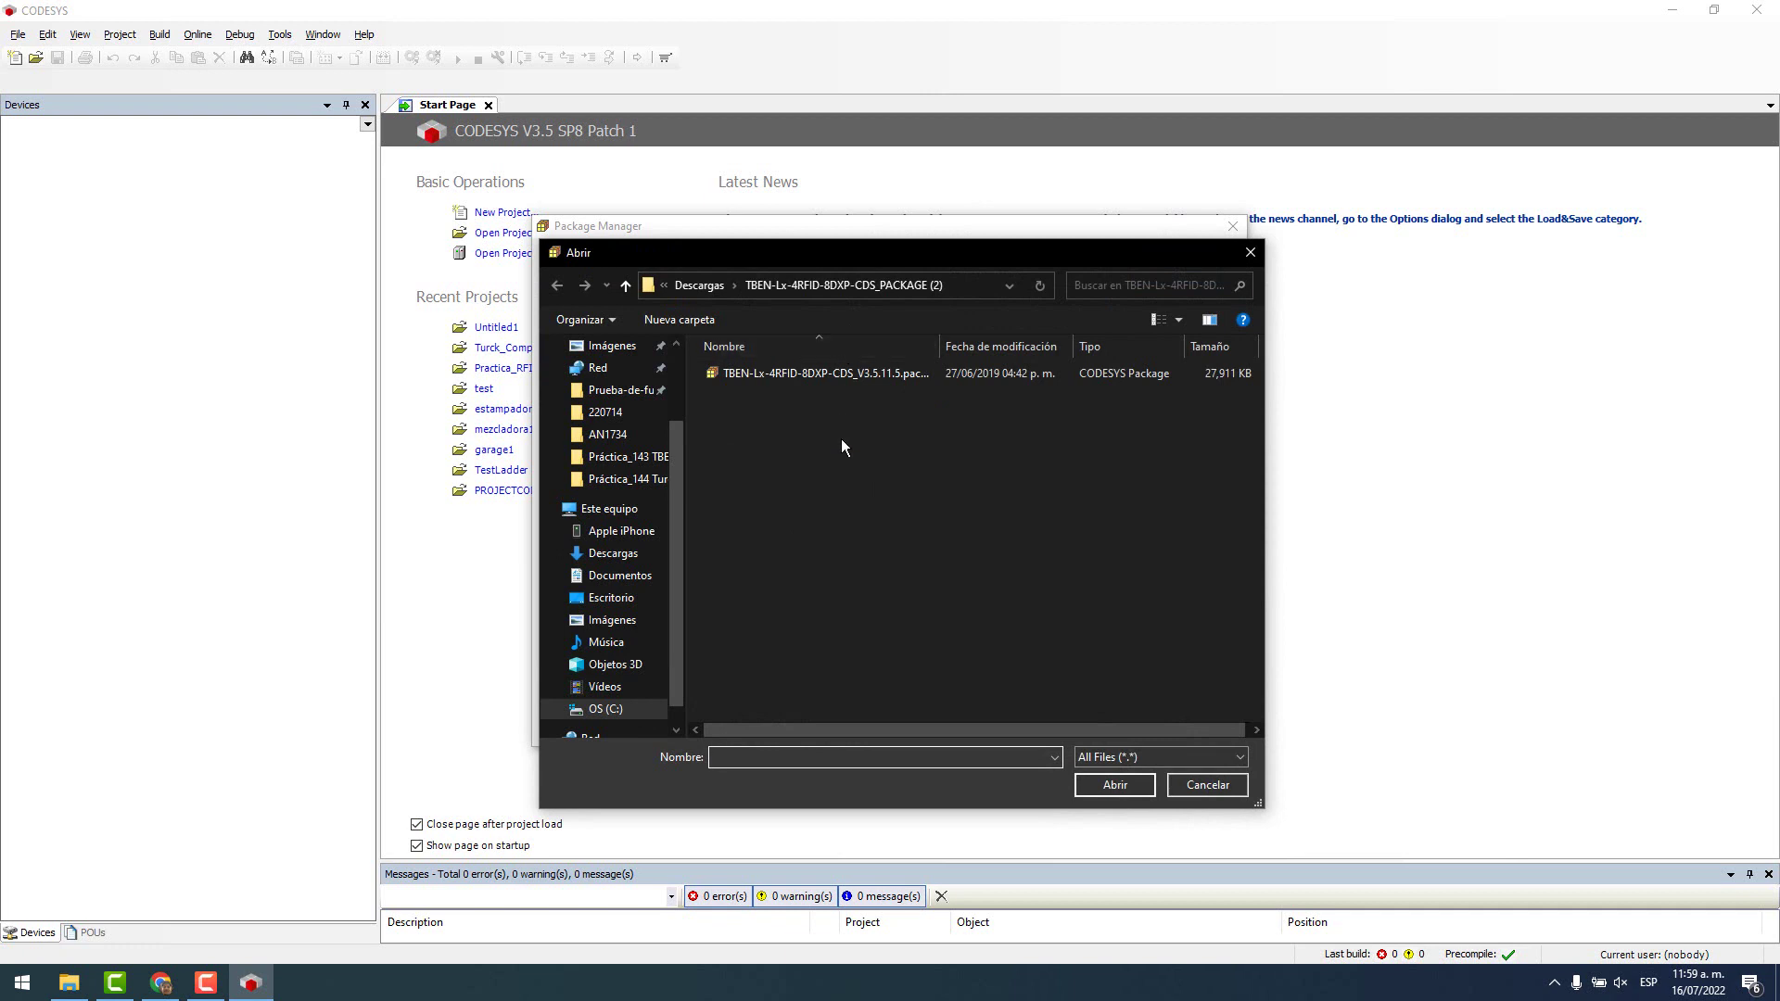
{"action": "left_click", "coordinate": [864, 380]}
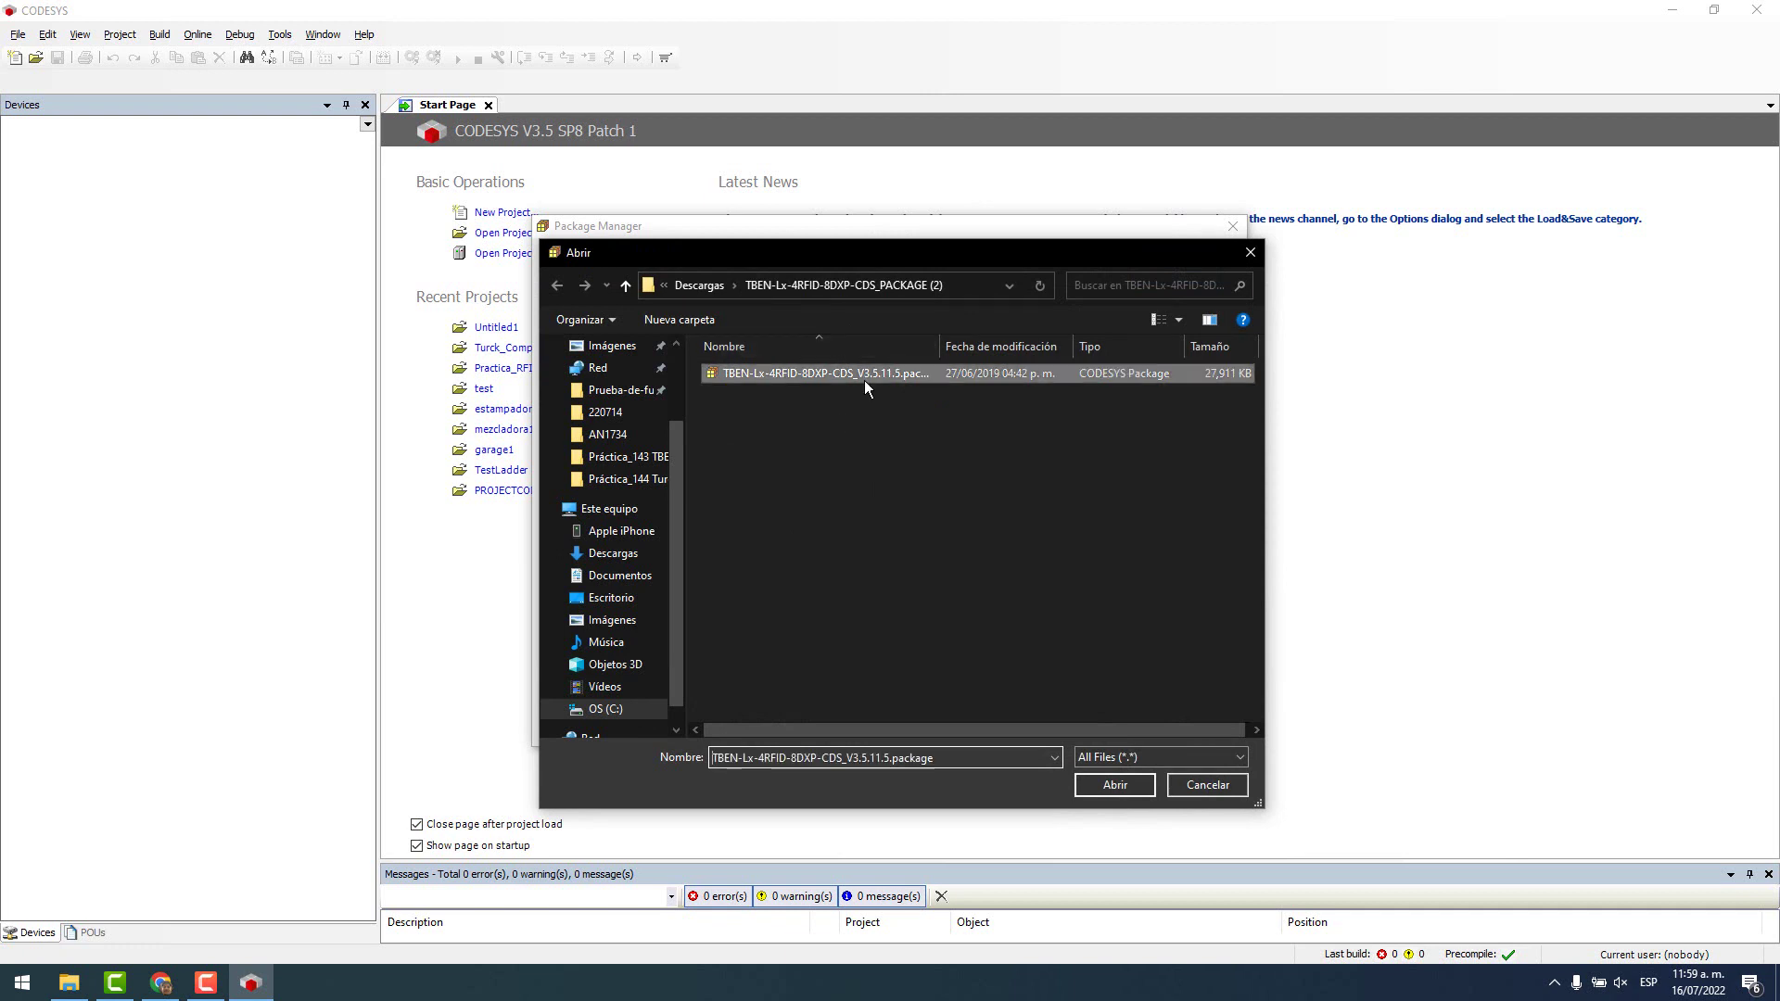
{"action": "left_click", "coordinate": [1111, 783]}
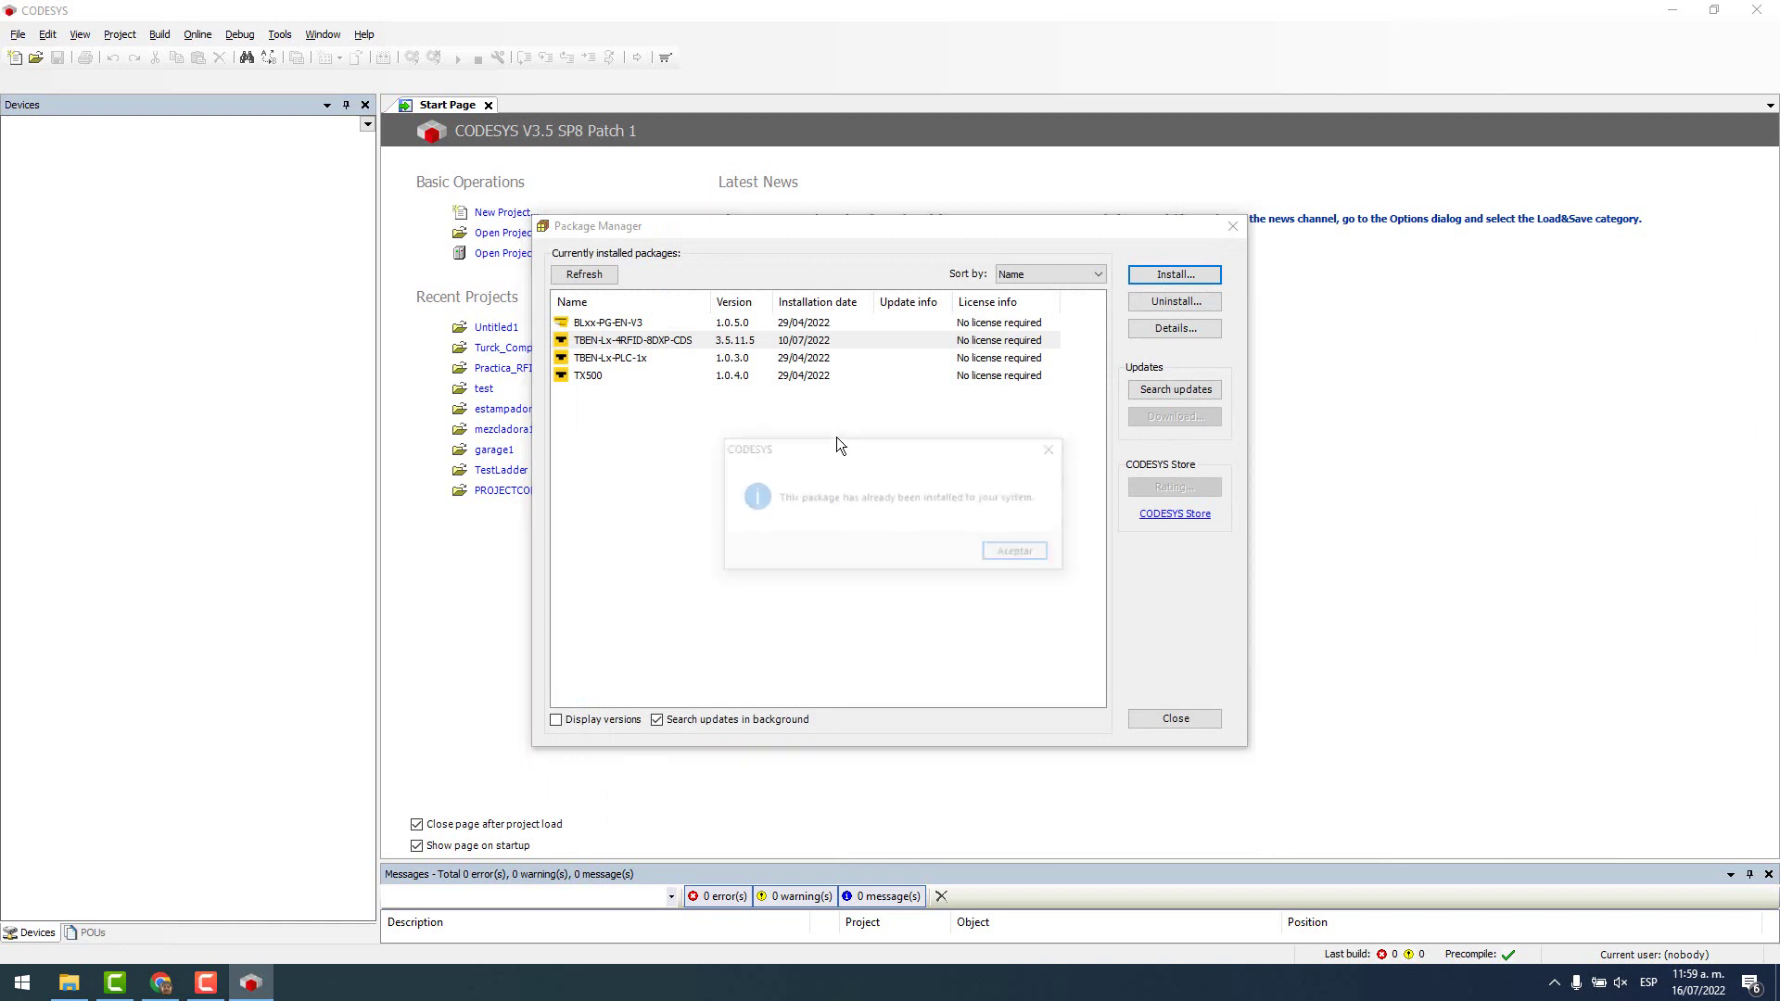
{"action": "left_click", "coordinate": [1018, 554]}
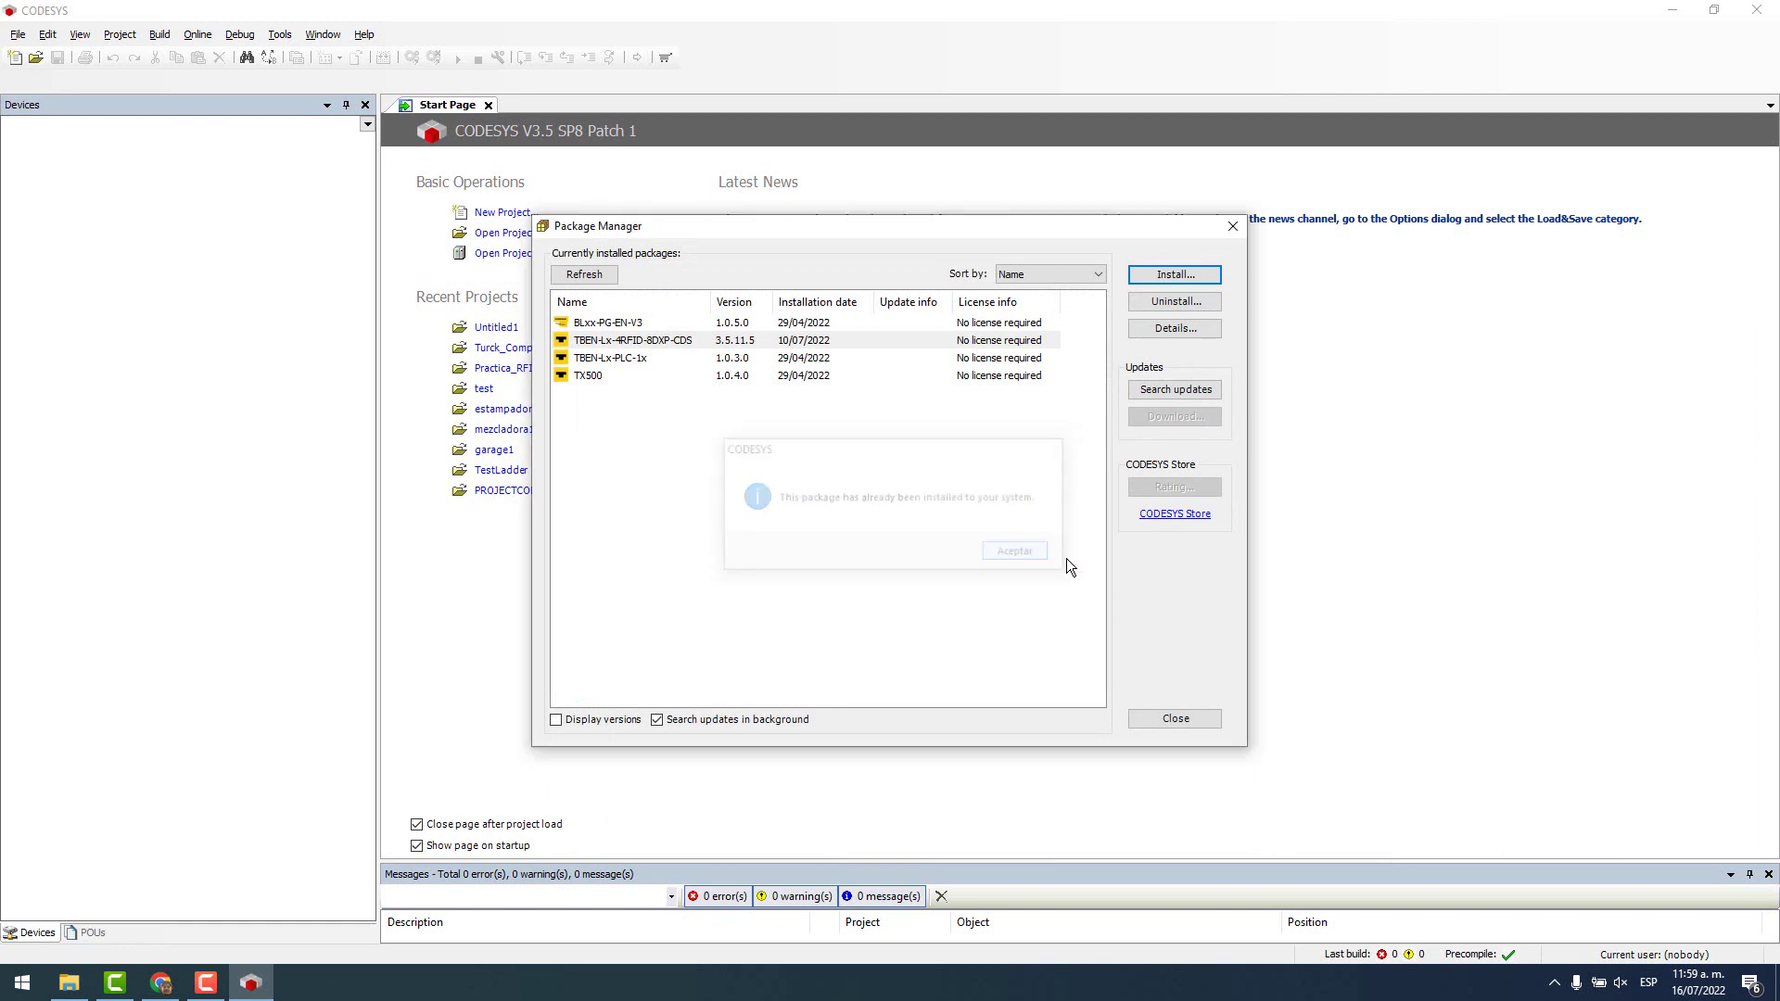
{"action": "left_click", "coordinate": [1179, 720]}
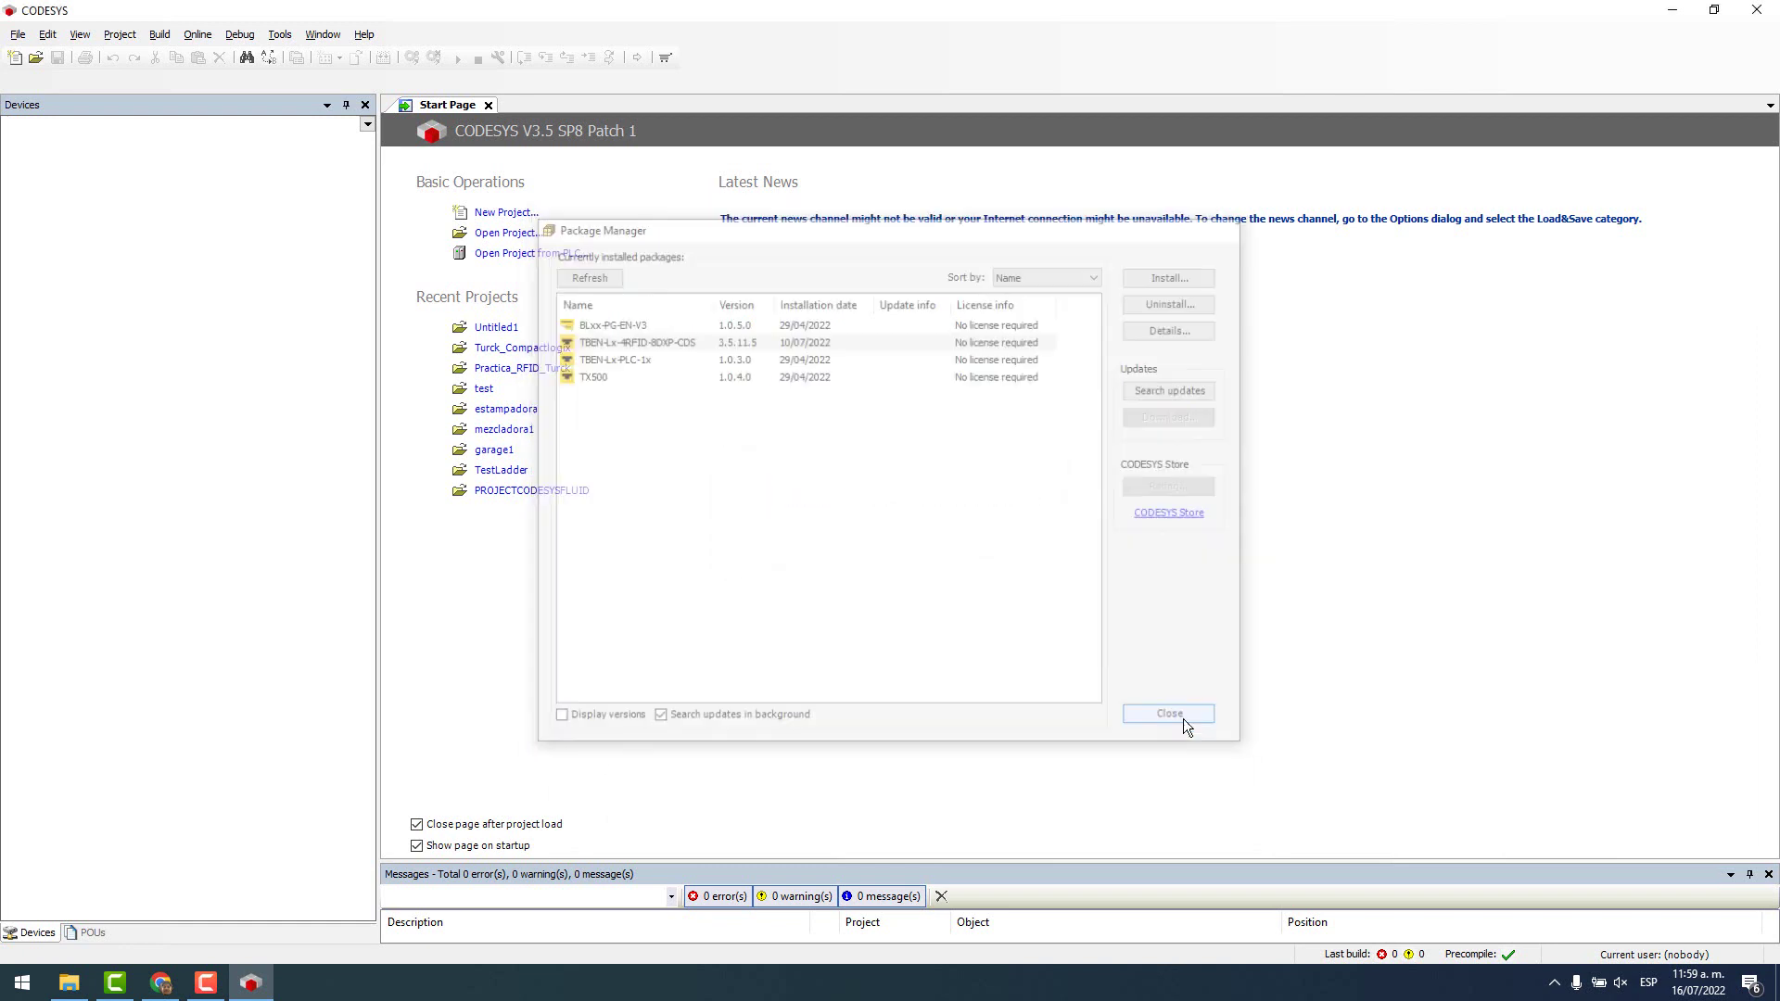
- Create a new project from the Standard project template with the name Turck_Keyence
{"action": "left_click", "coordinate": [509, 214]}
{"action": "left_click", "coordinate": [990, 351]}
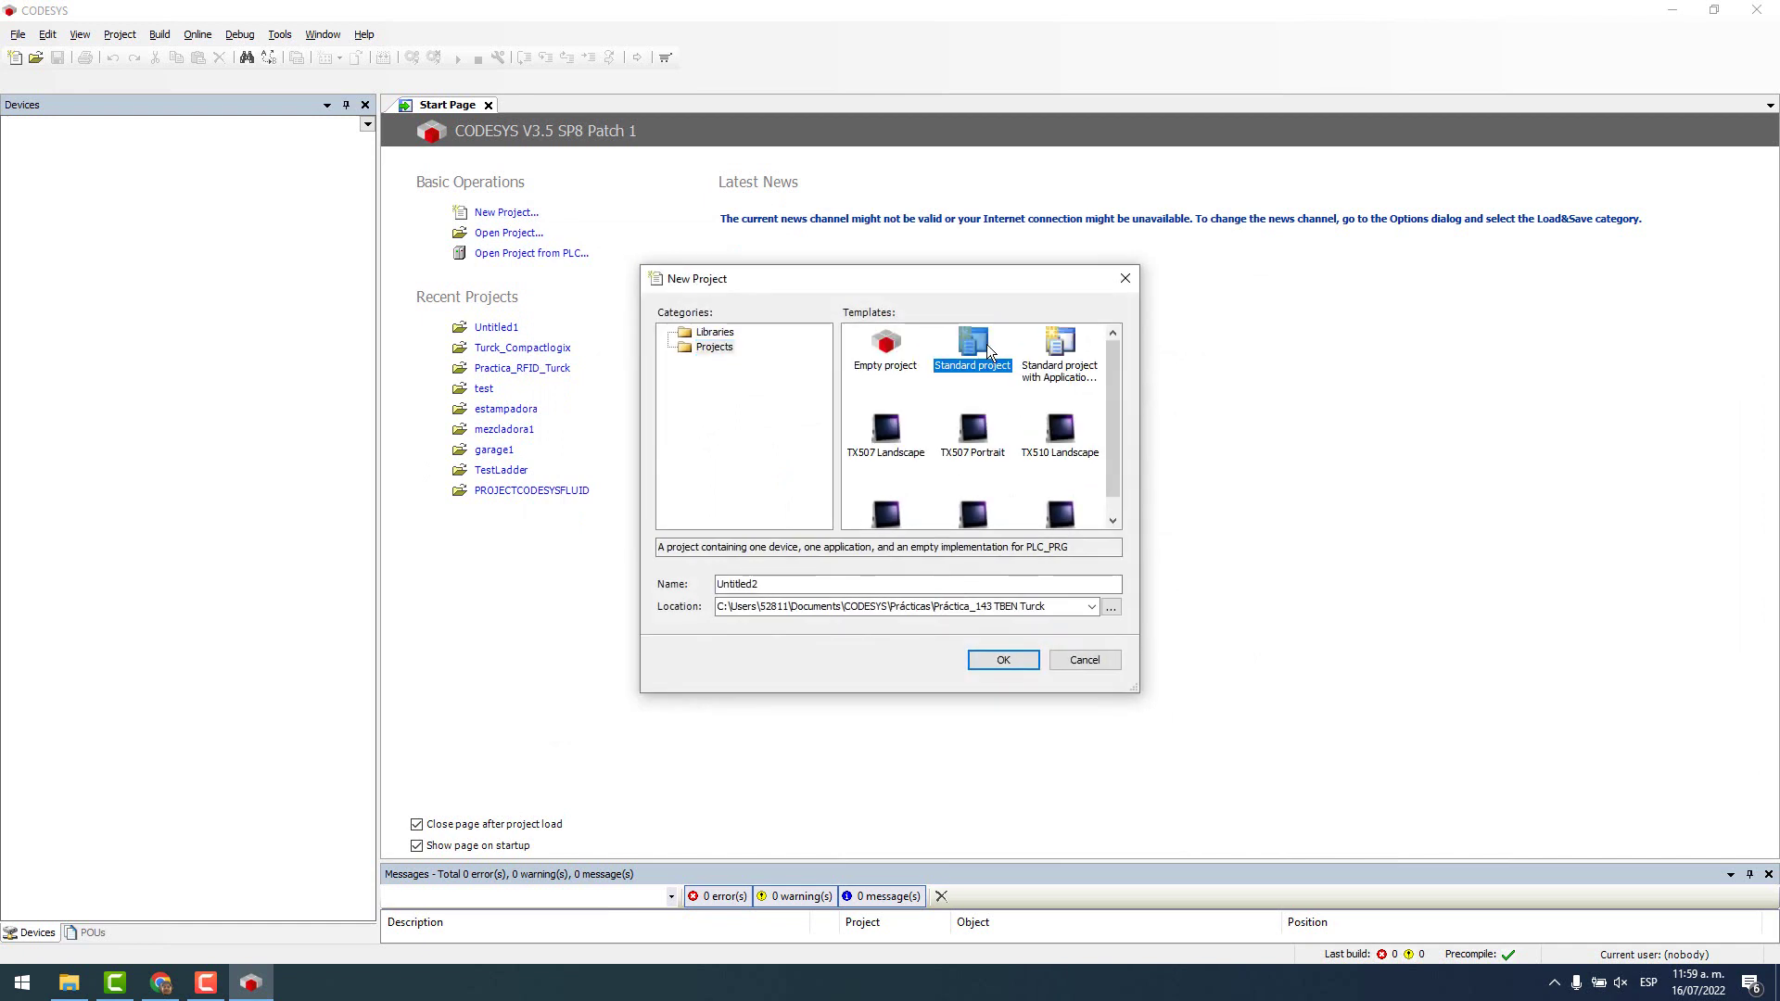
{"action": "double_click", "coordinate": [863, 580]}
{"action": "type", "text": "T"}
{"action": "key", "text": "Caps_Lock"}
{"action": "type", "text": "ur"}
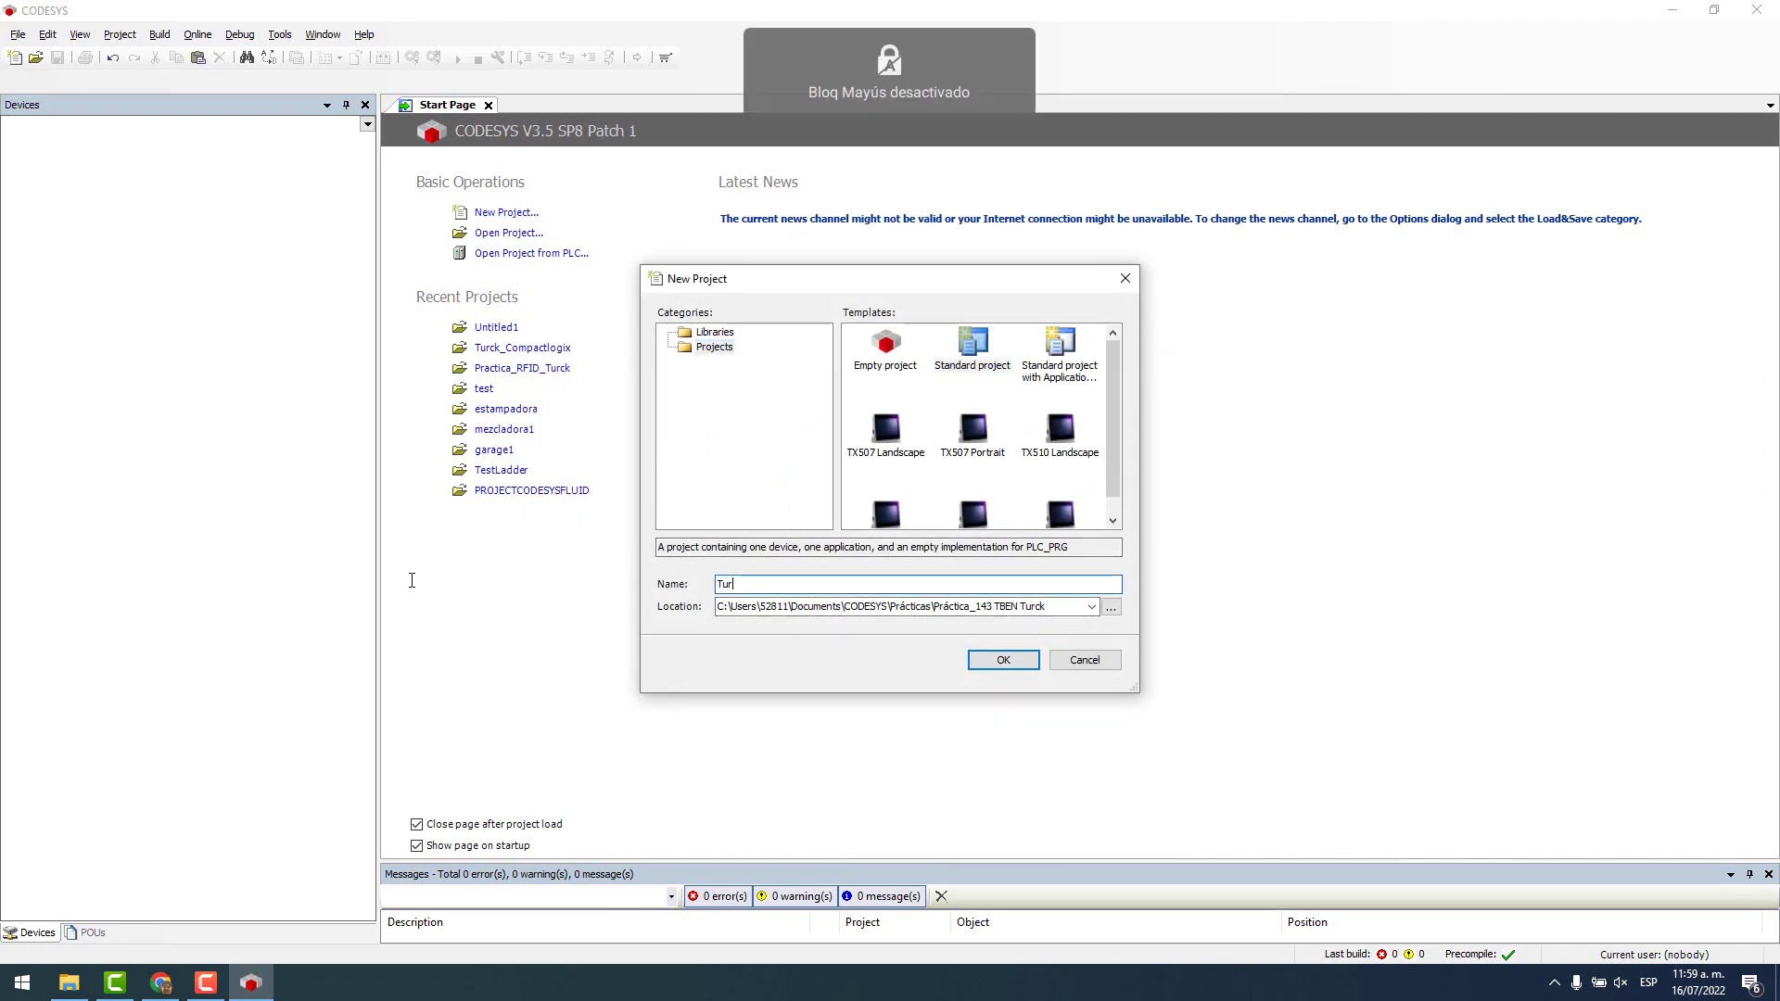
{"action": "type", "text": "ck_Keyence"}
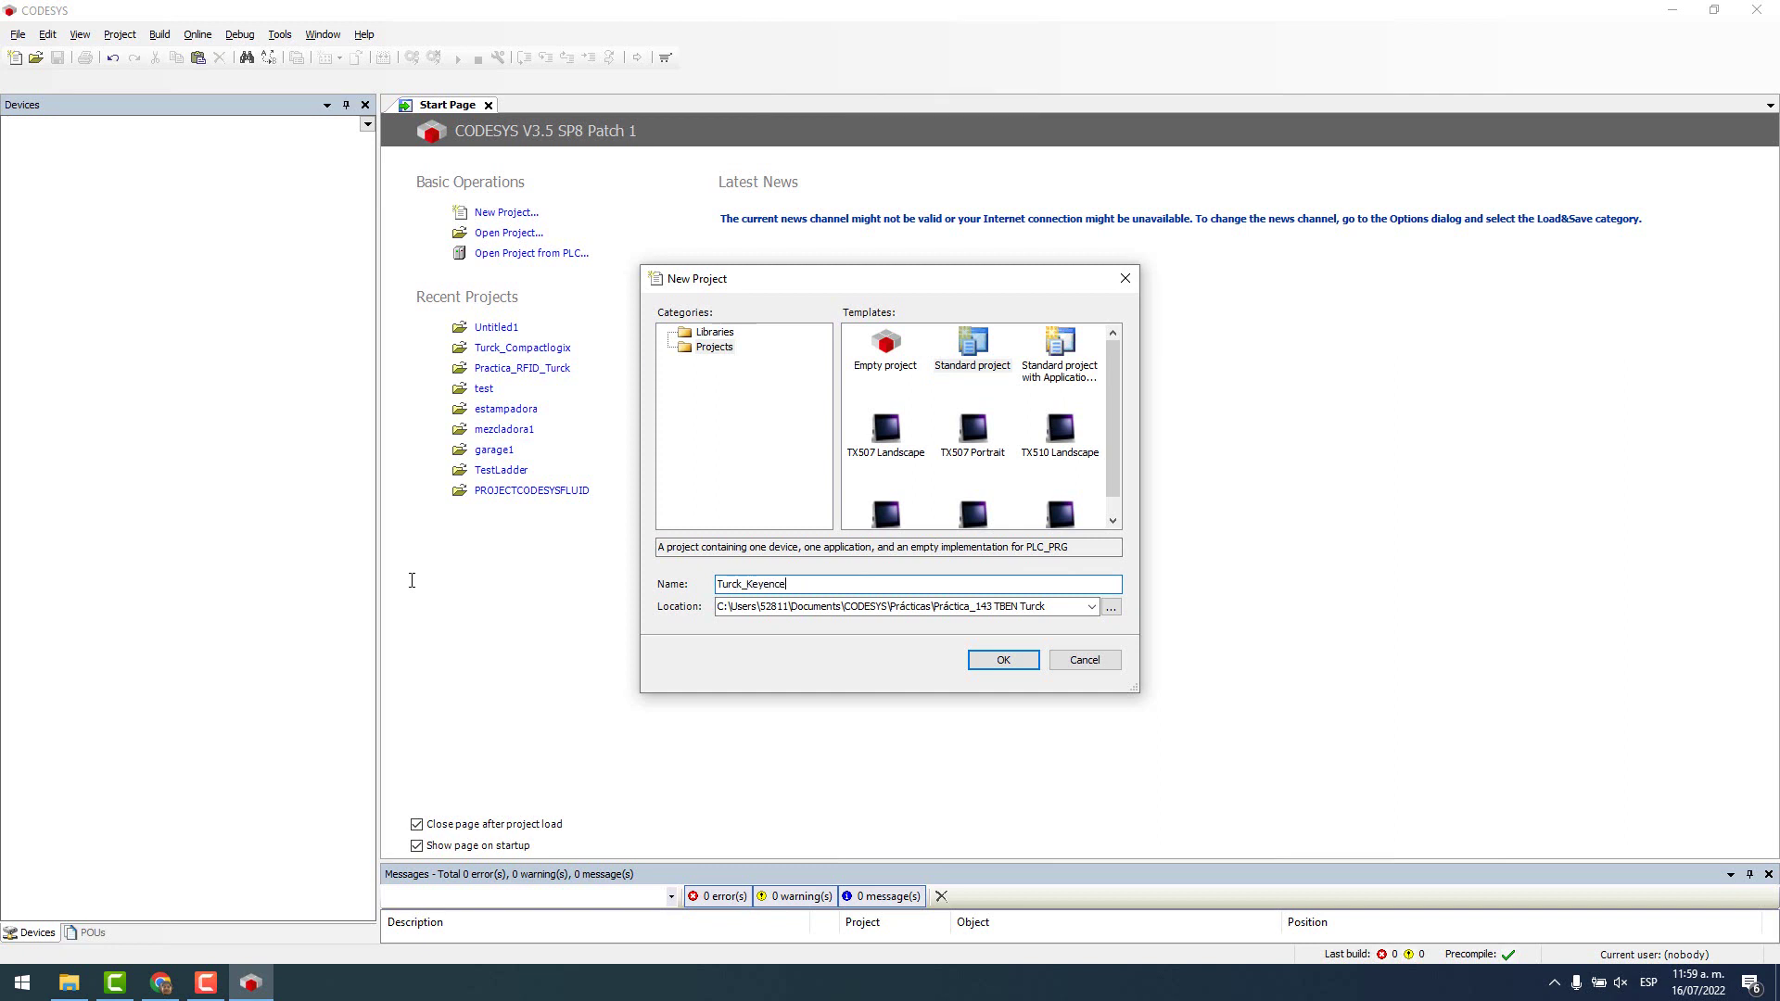
{"action": "left_click", "coordinate": [1004, 661]}
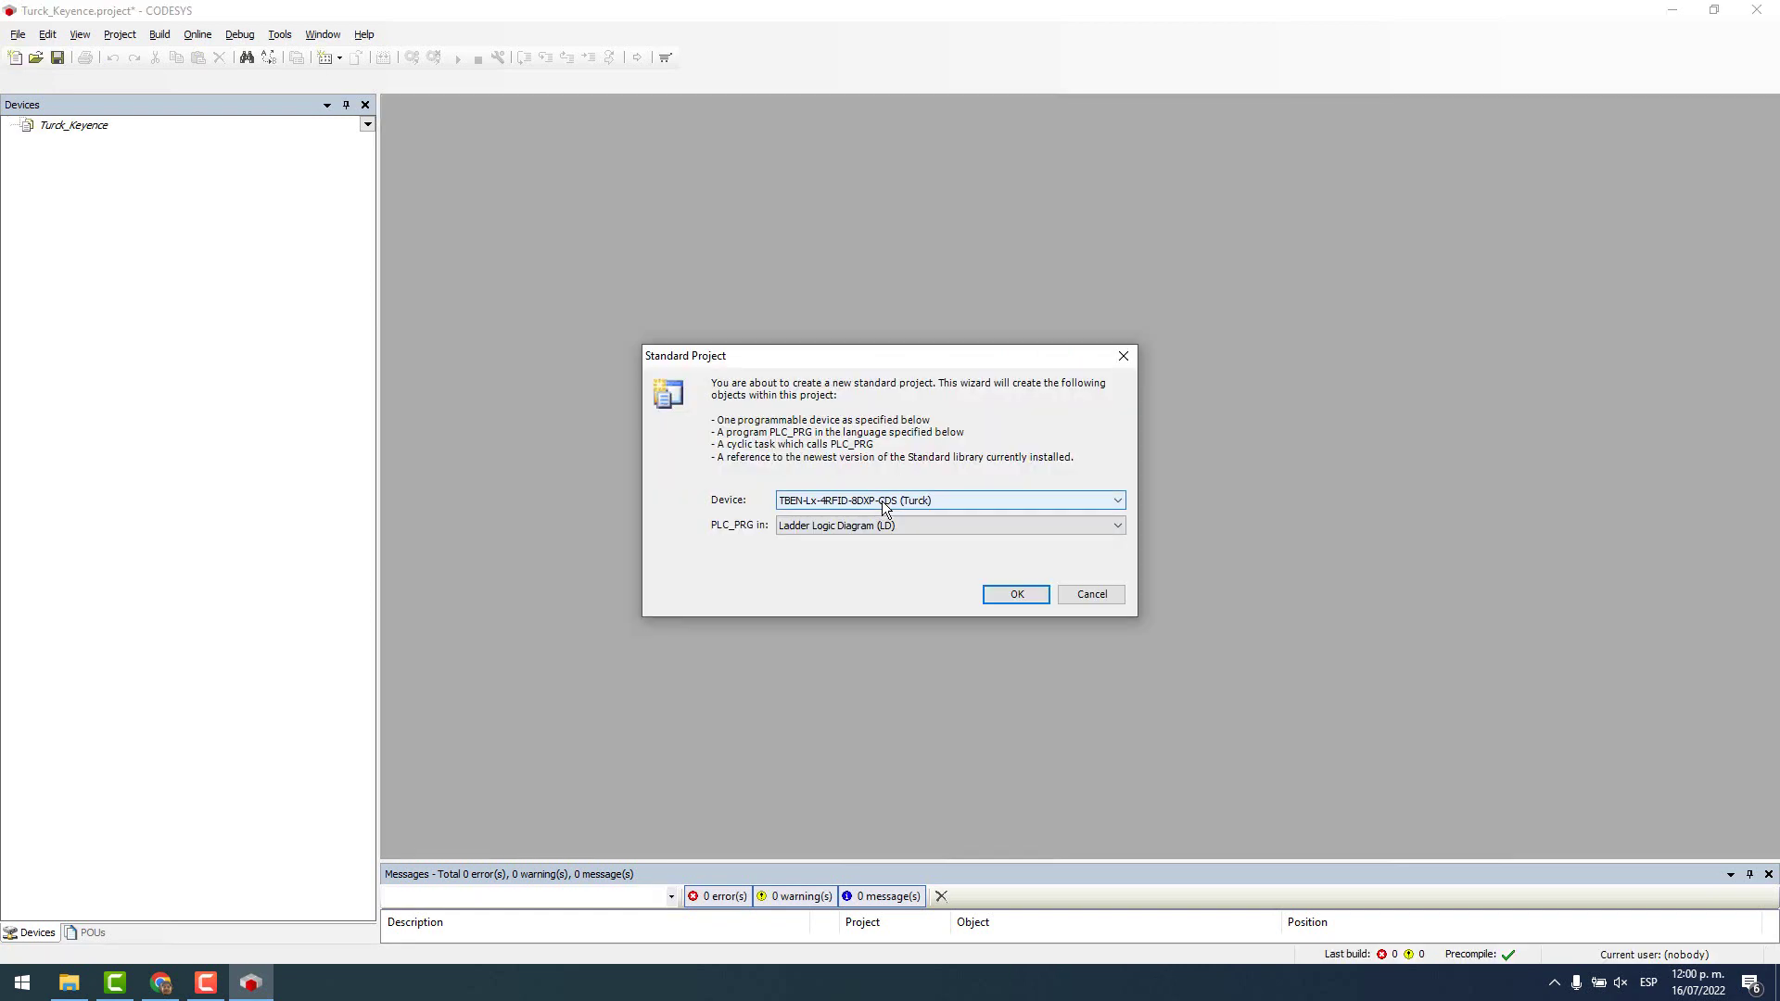
- Finish the standard project with TBEN-Lx-4RFID-8DXP-CDS (Turck) as the device and PLC_PRG in Ladder Logic Diagram (LD)
{"action": "left_click", "coordinate": [1117, 501]}
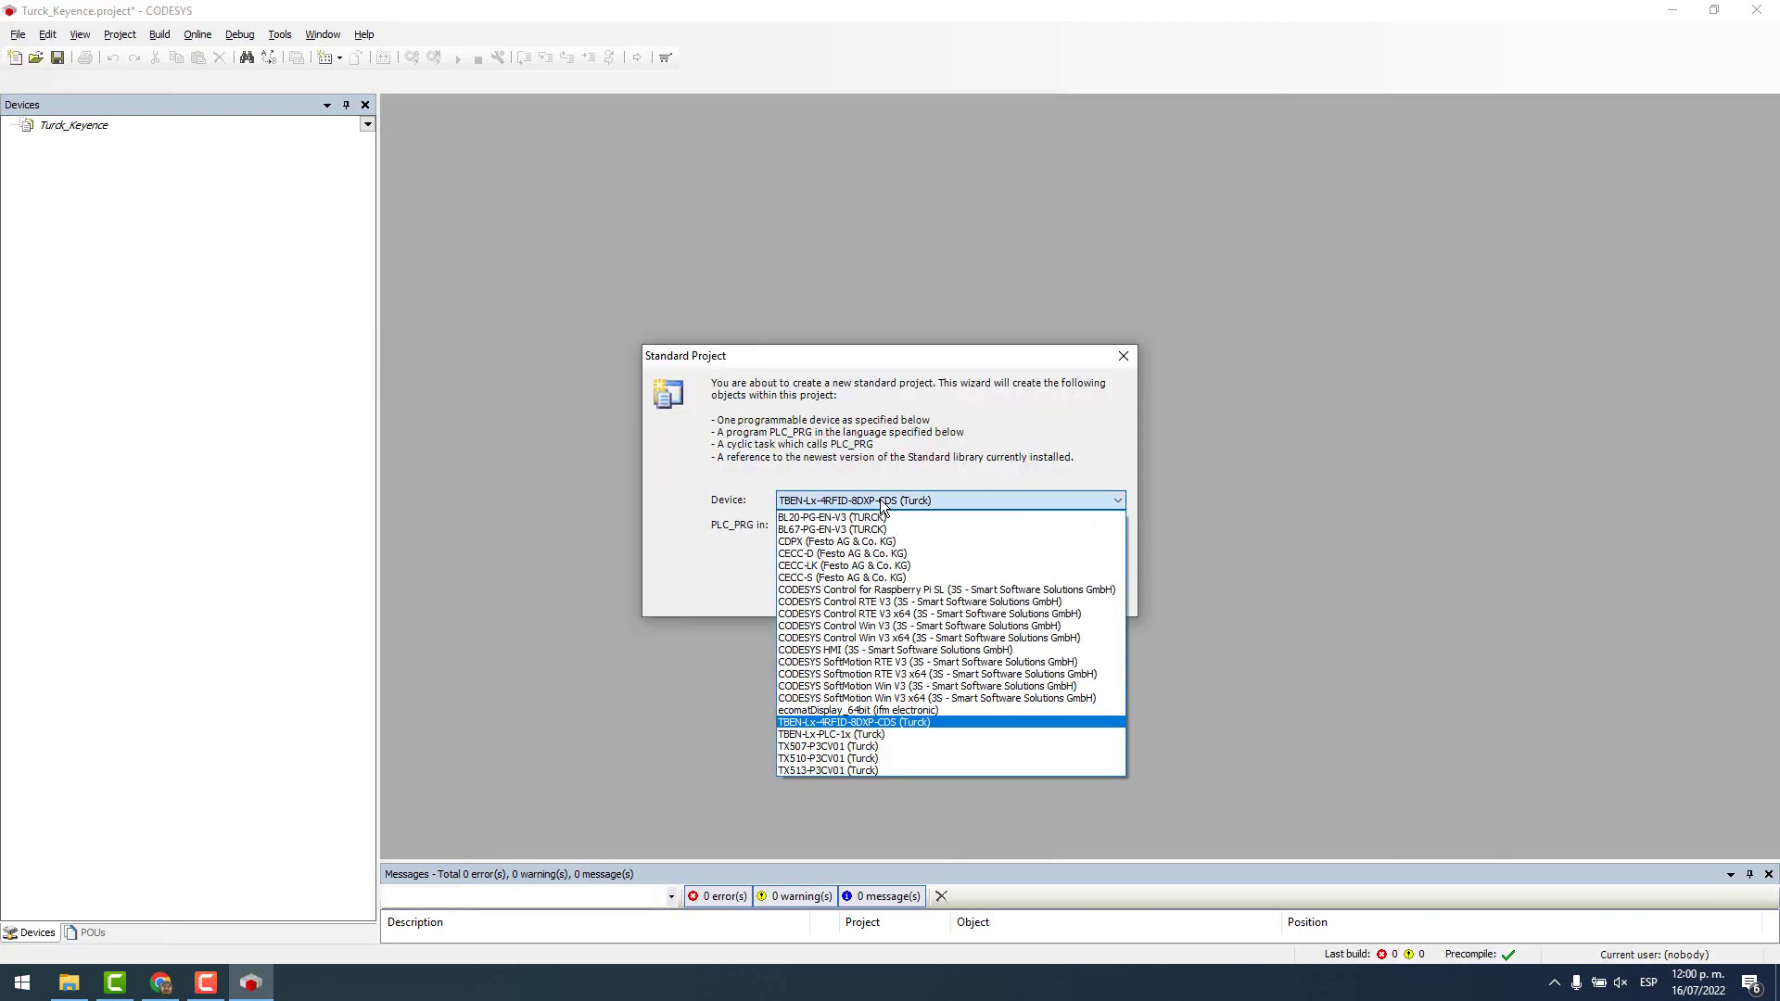
{"action": "left_click", "coordinate": [873, 726]}
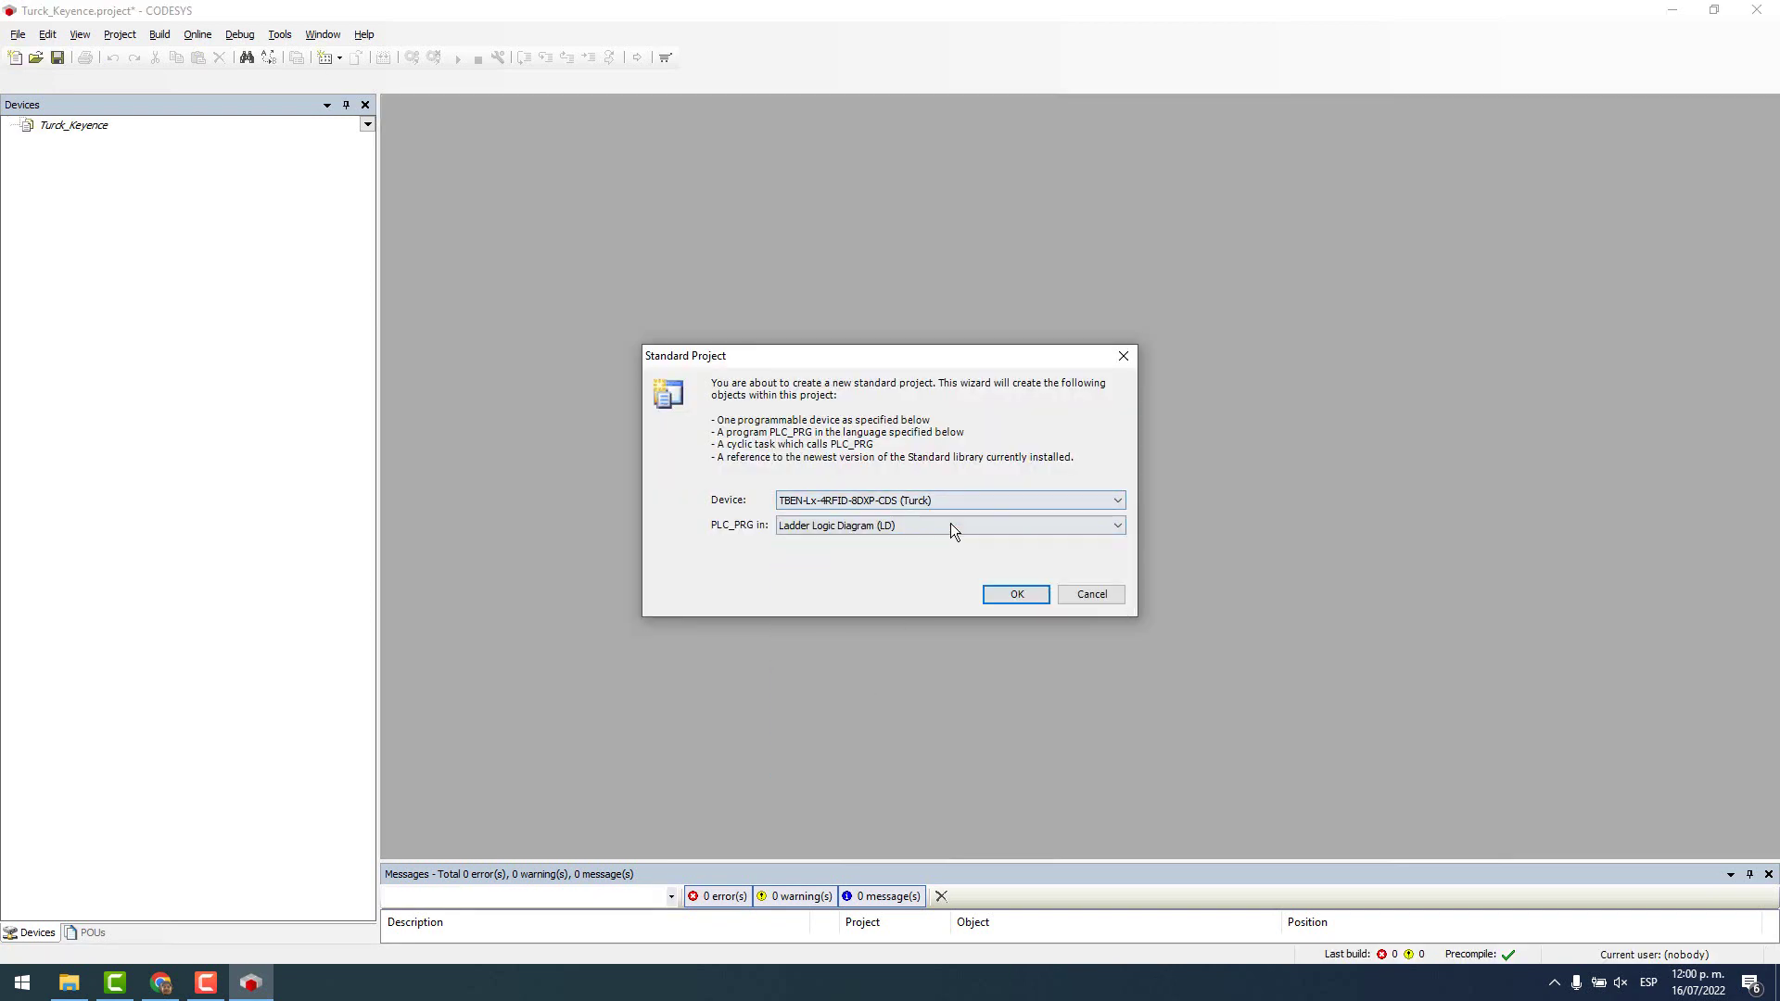
{"action": "left_click", "coordinate": [1005, 593]}
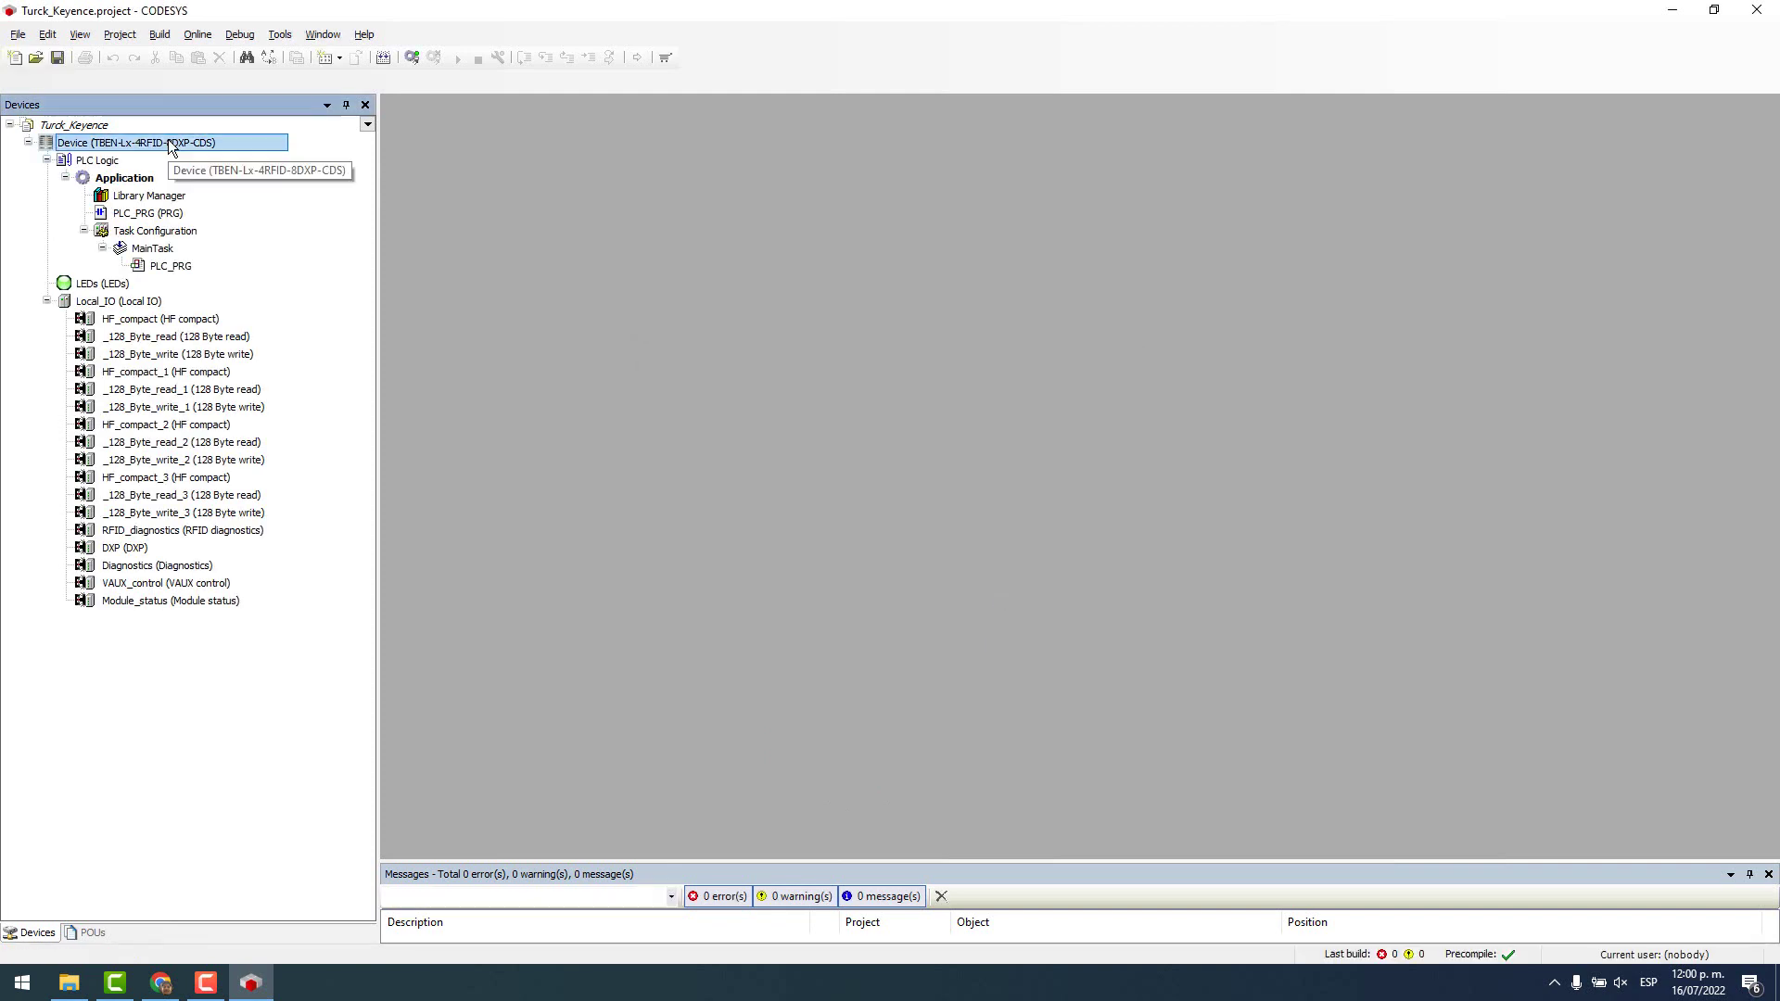
- Scan Gateway-1 in the device's communication settings and select the TBEN-L5-4RFID-8DXP-CDS controller
{"action": "double_click", "coordinate": [170, 145]}
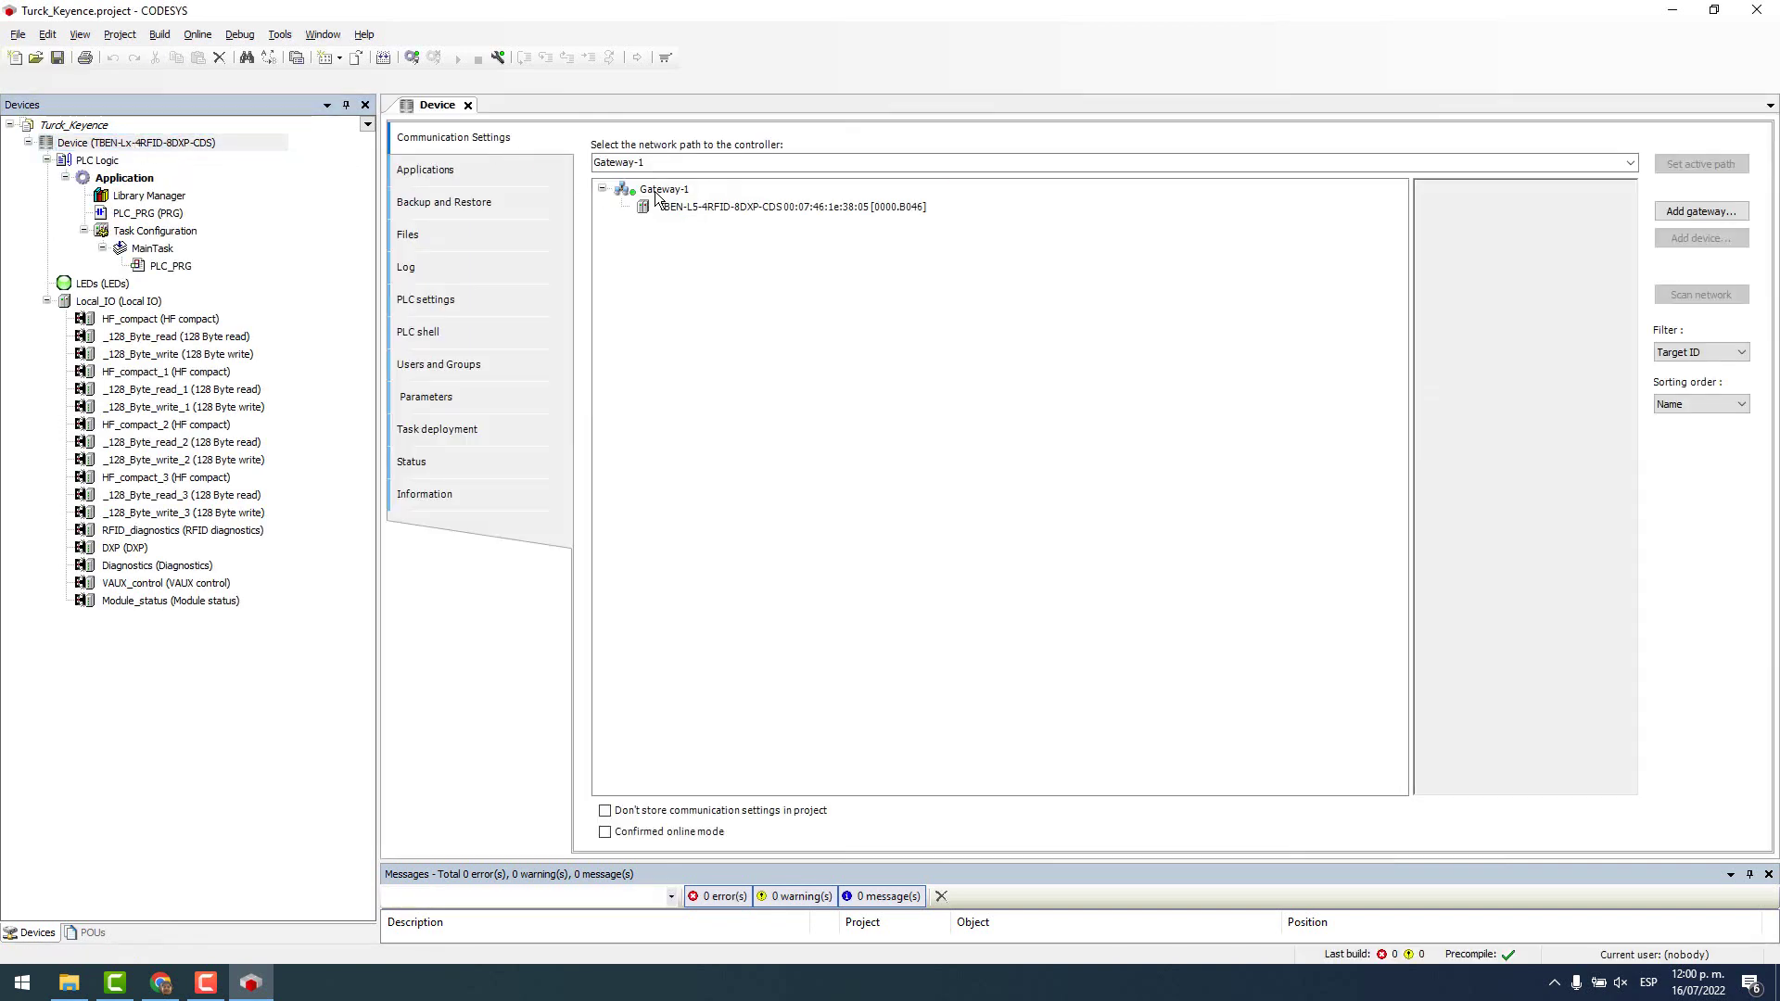
{"action": "left_click", "coordinate": [661, 190]}
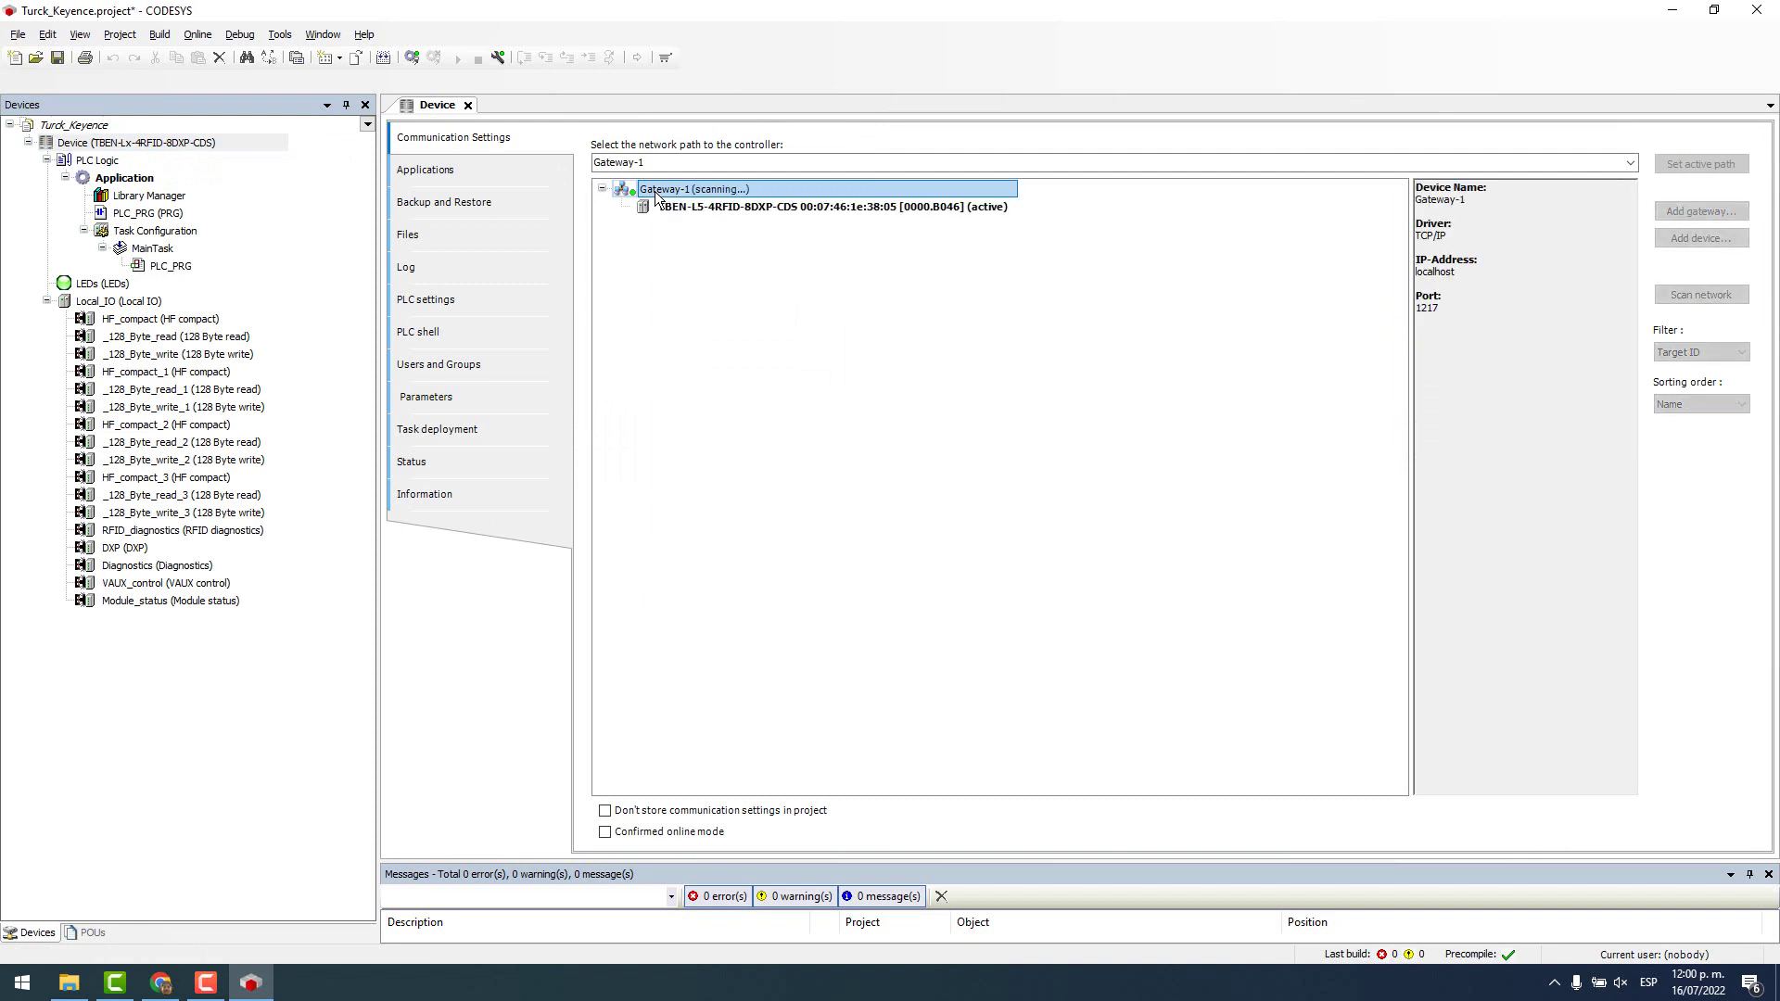
{"action": "left_click", "coordinate": [734, 209]}
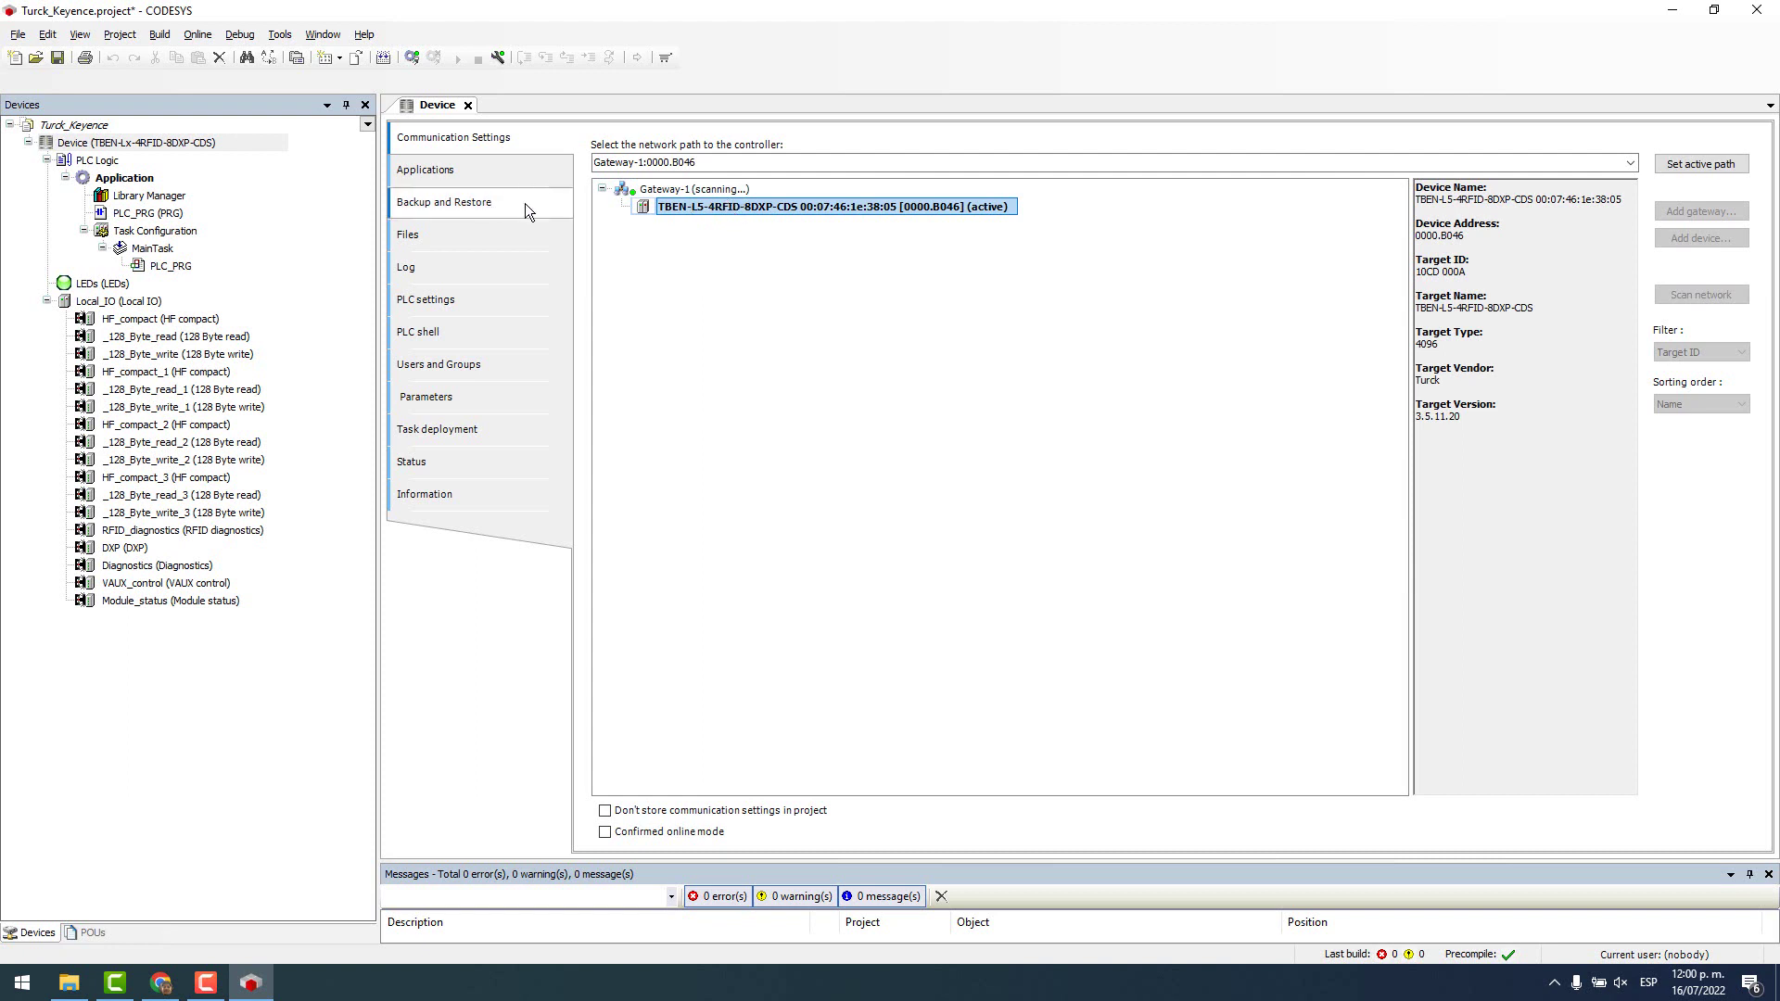
- Set Always update variables to Enabled 2 (always in bus cycle task) in the device's PLC settings
{"action": "left_click", "coordinate": [445, 304]}
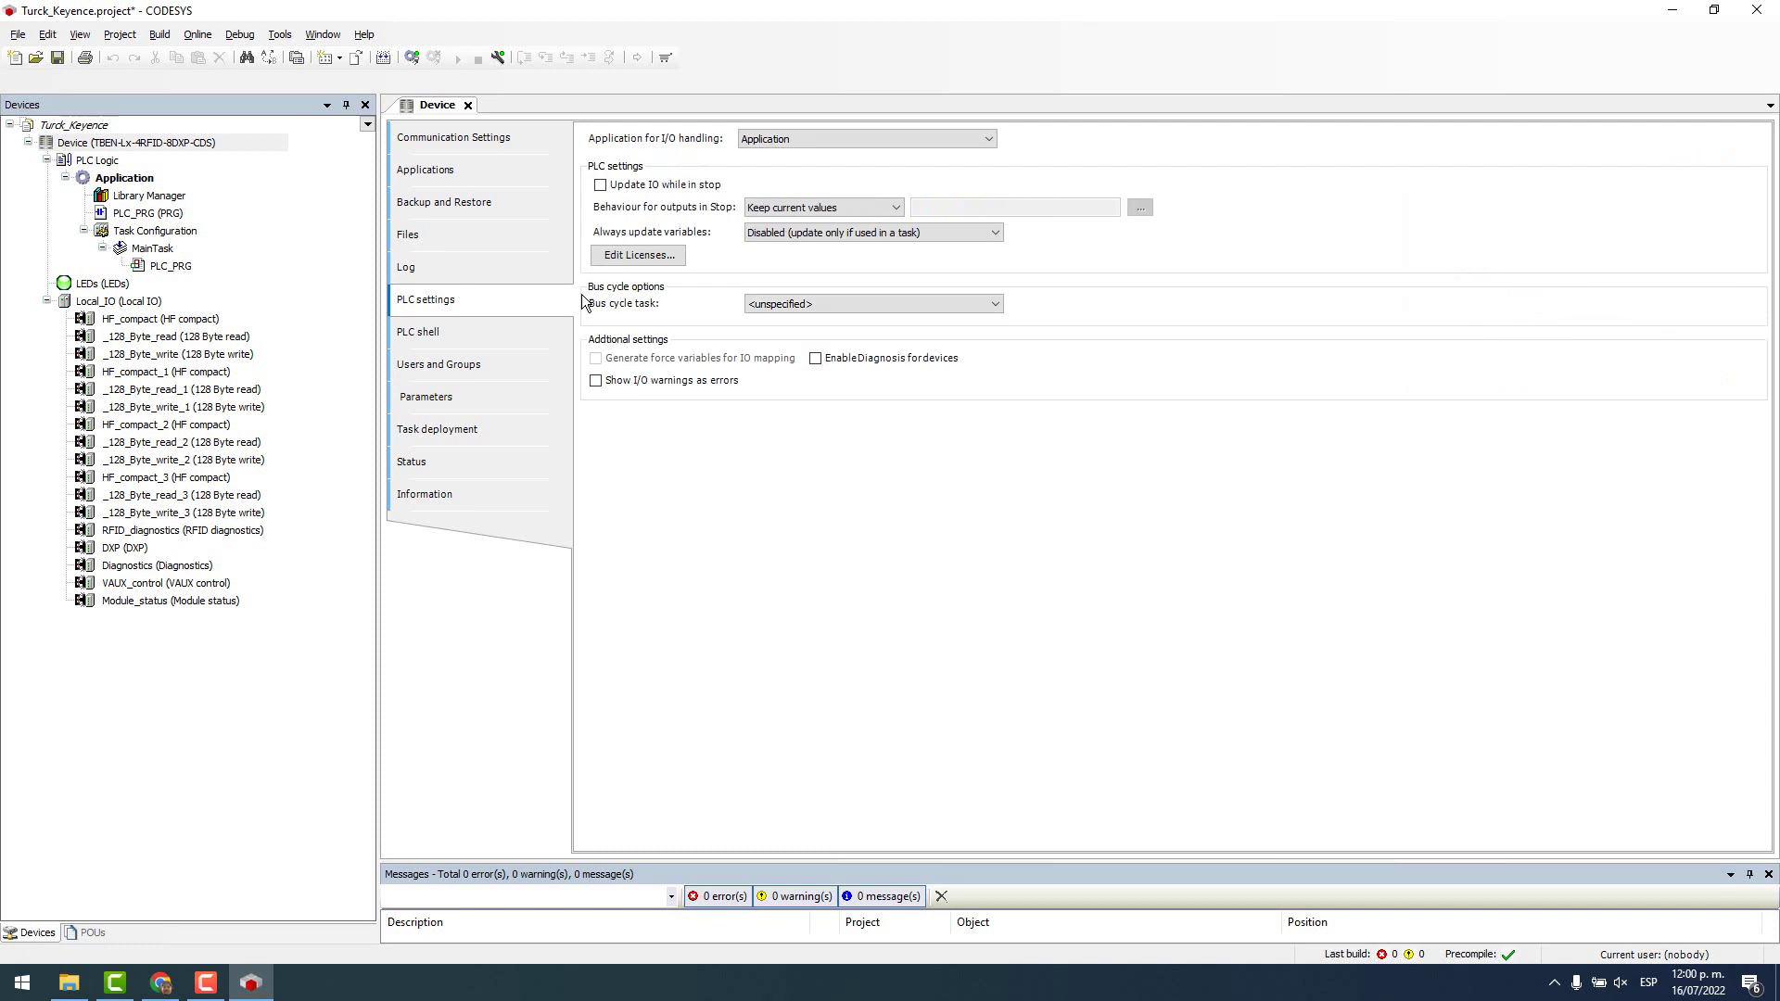
{"action": "left_click", "coordinate": [816, 233]}
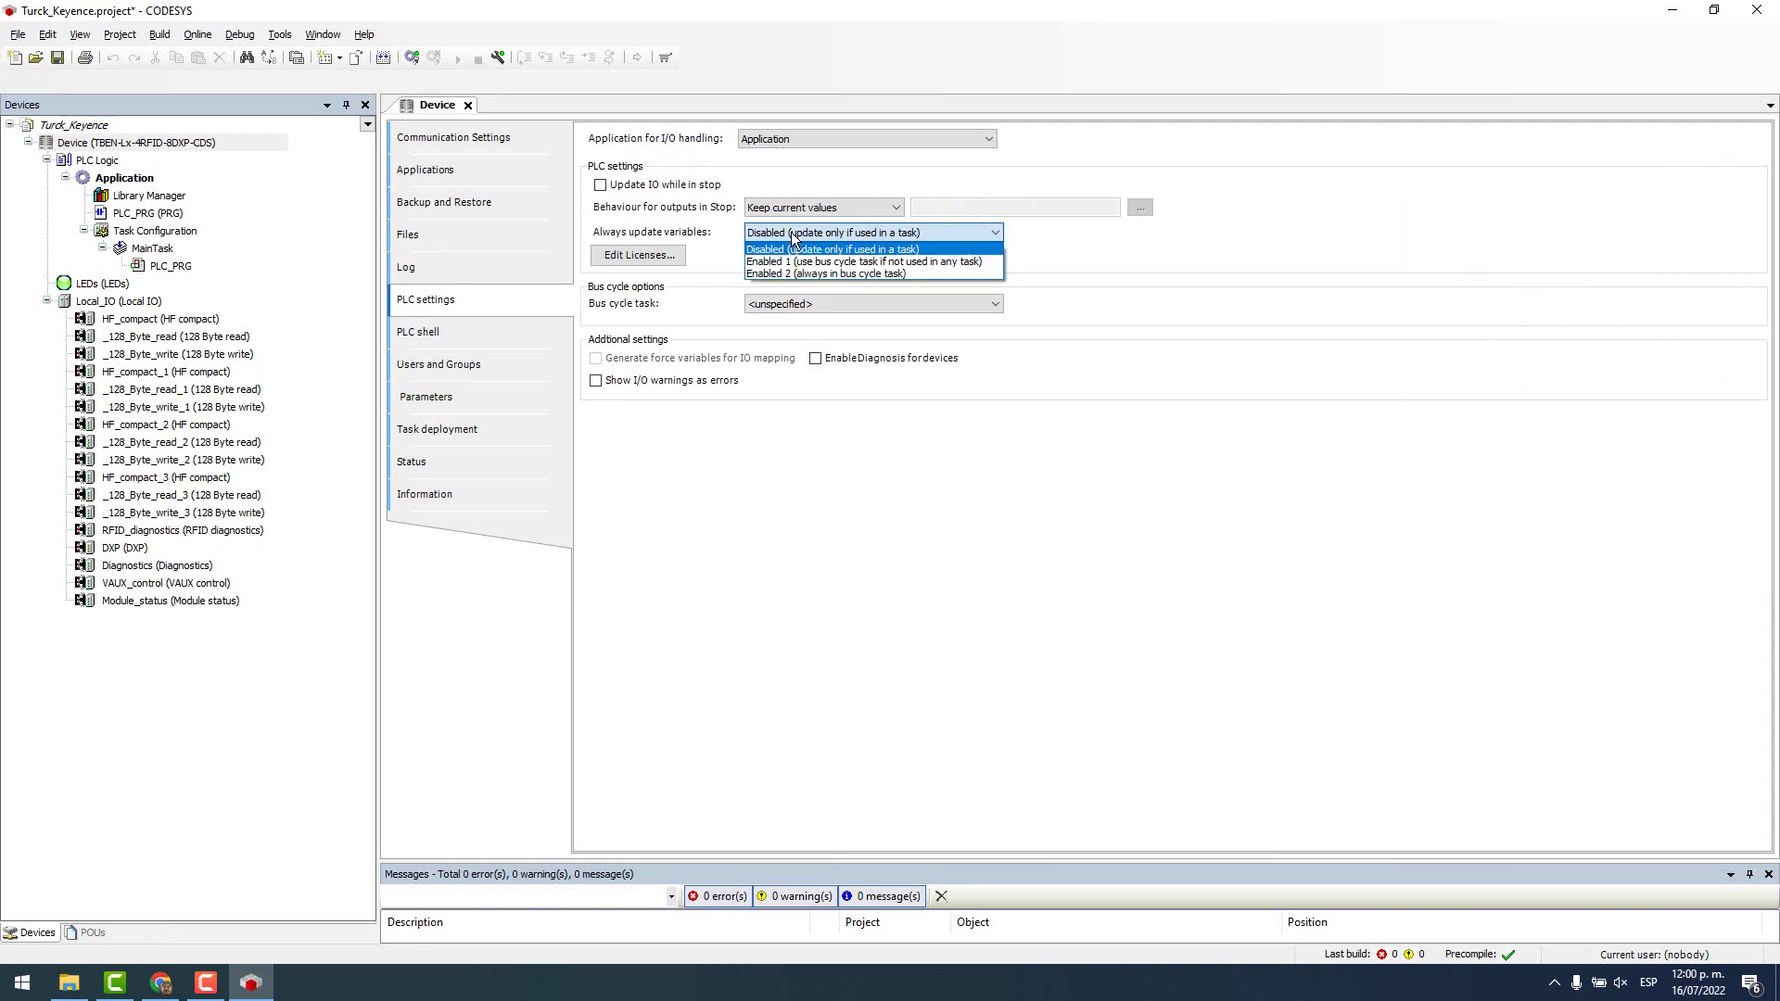
{"action": "left_click", "coordinate": [783, 273]}
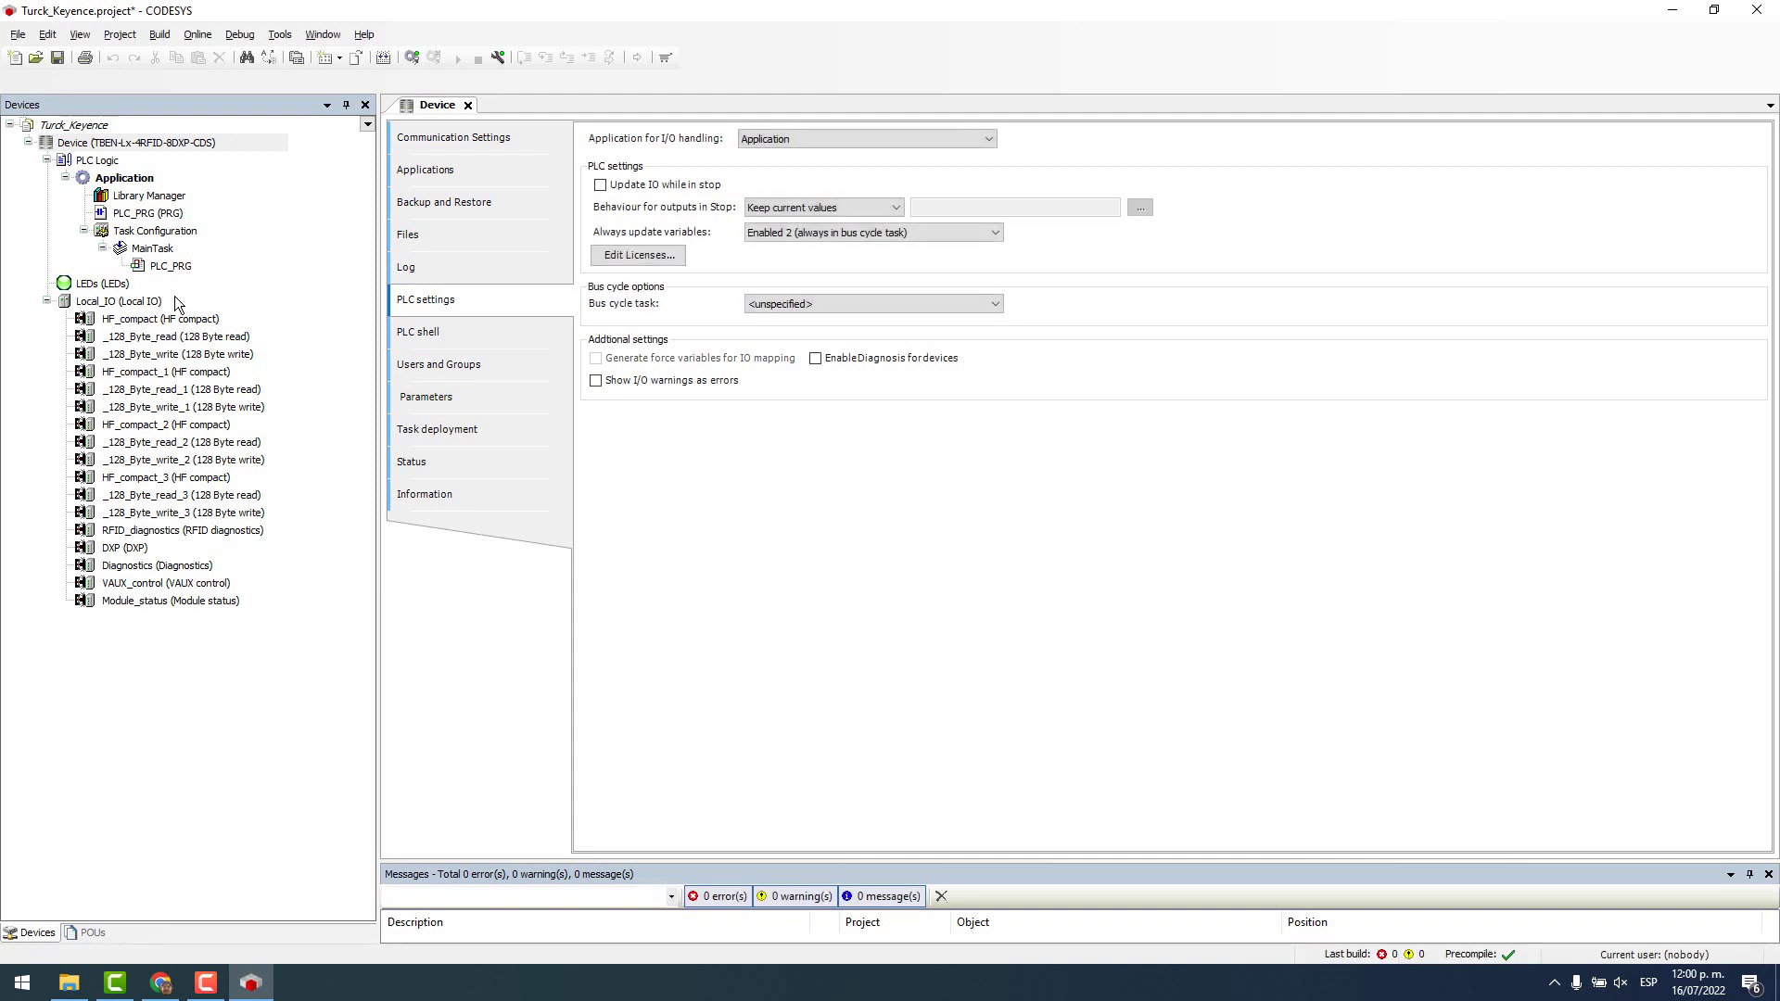
- Examine the PLC_PRG program and the first RFID channel's HF_compact, 128 Byte read and 128 Byte write modules
{"action": "double_click", "coordinate": [148, 213]}
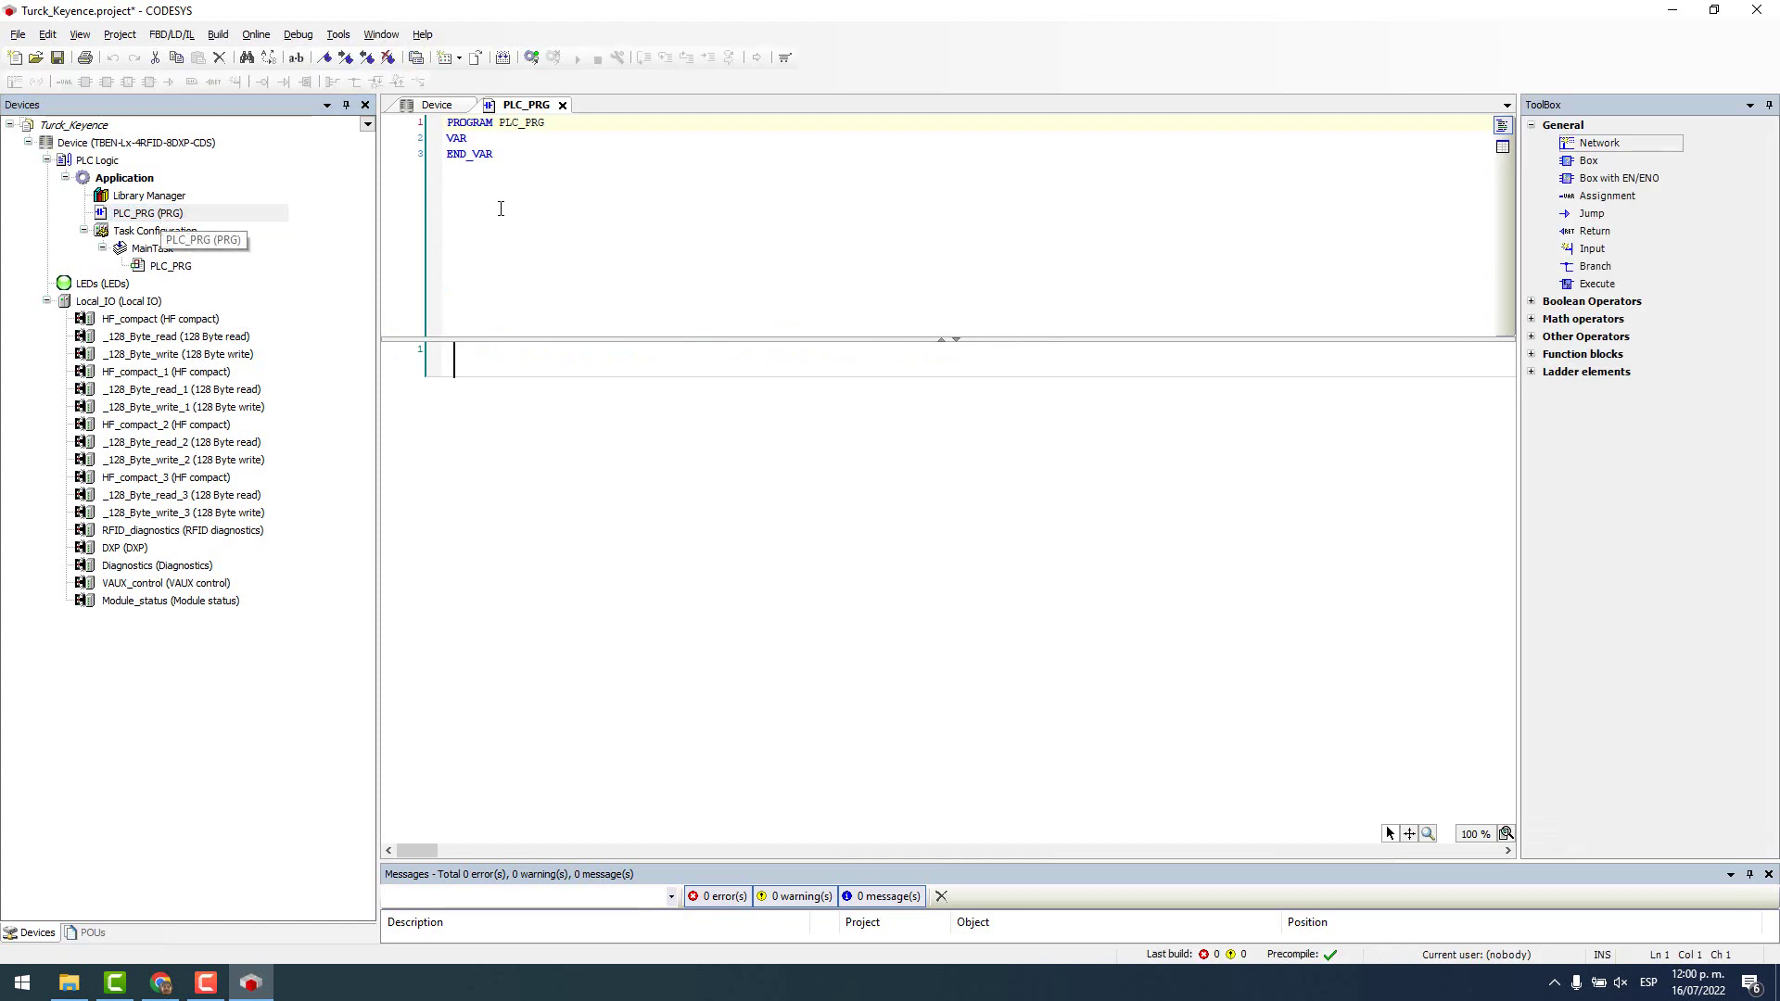
{"action": "double_click", "coordinate": [130, 319]}
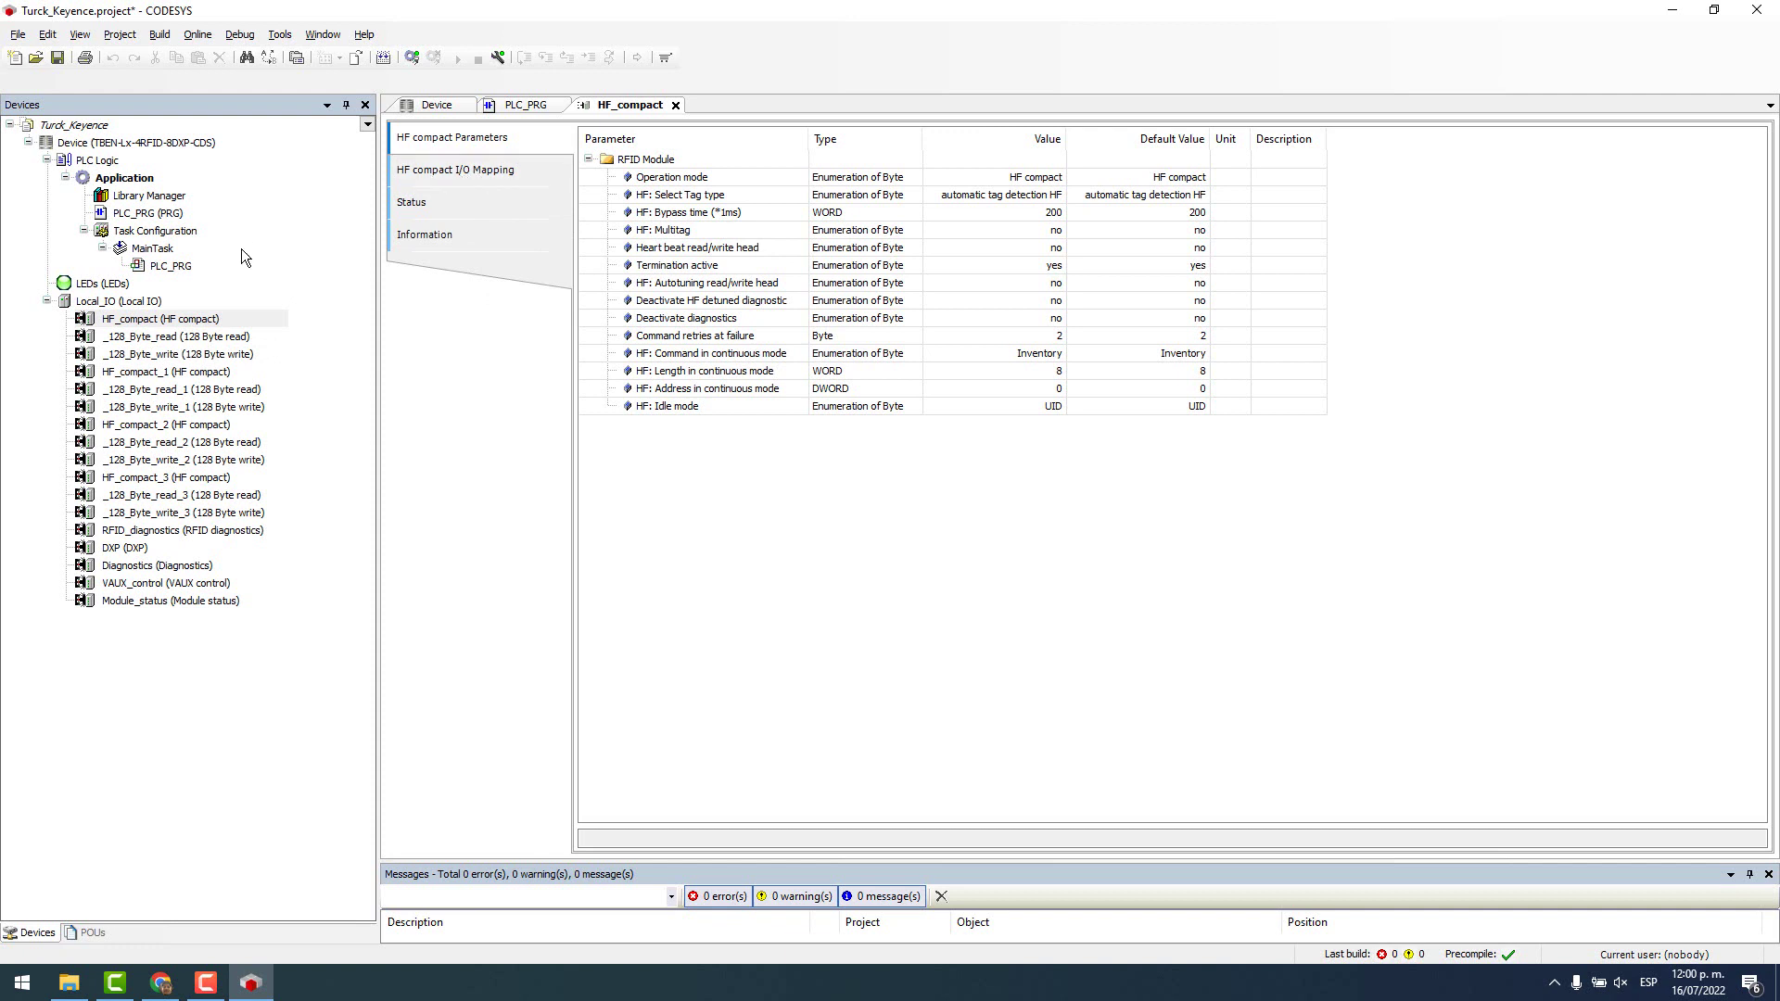
{"action": "left_click", "coordinate": [159, 320]}
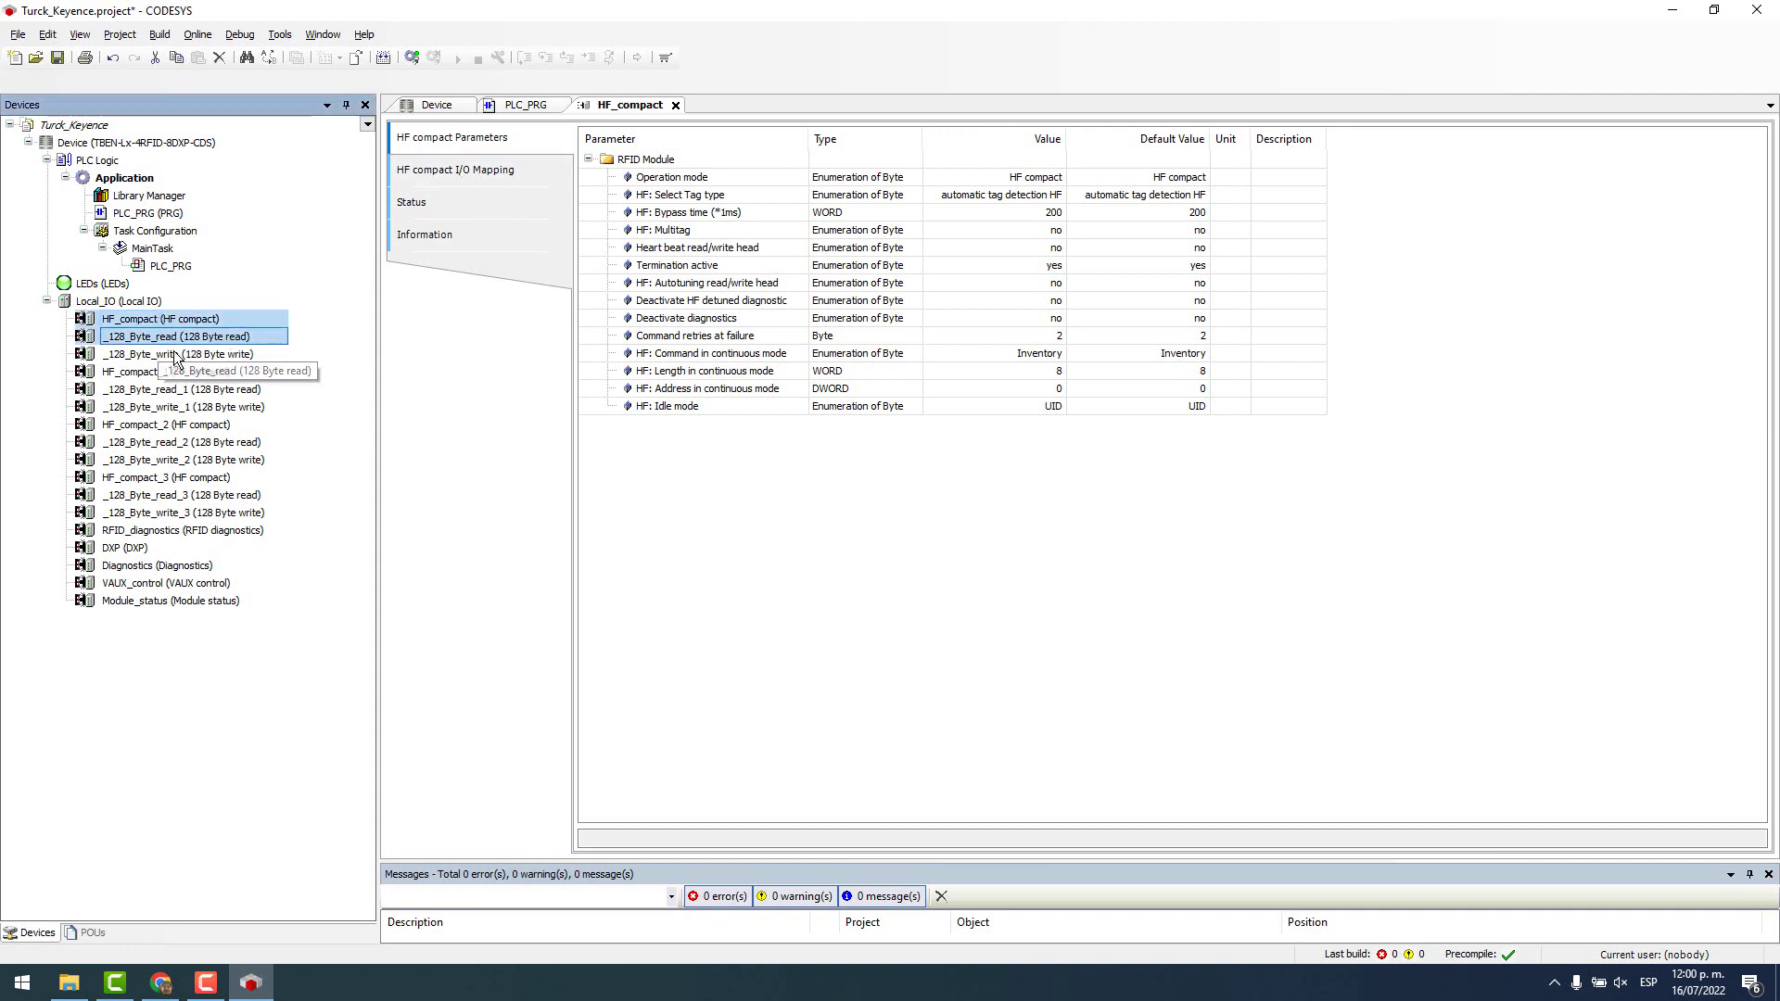
{"action": "left_click", "coordinate": [162, 354], "text": "shift"}
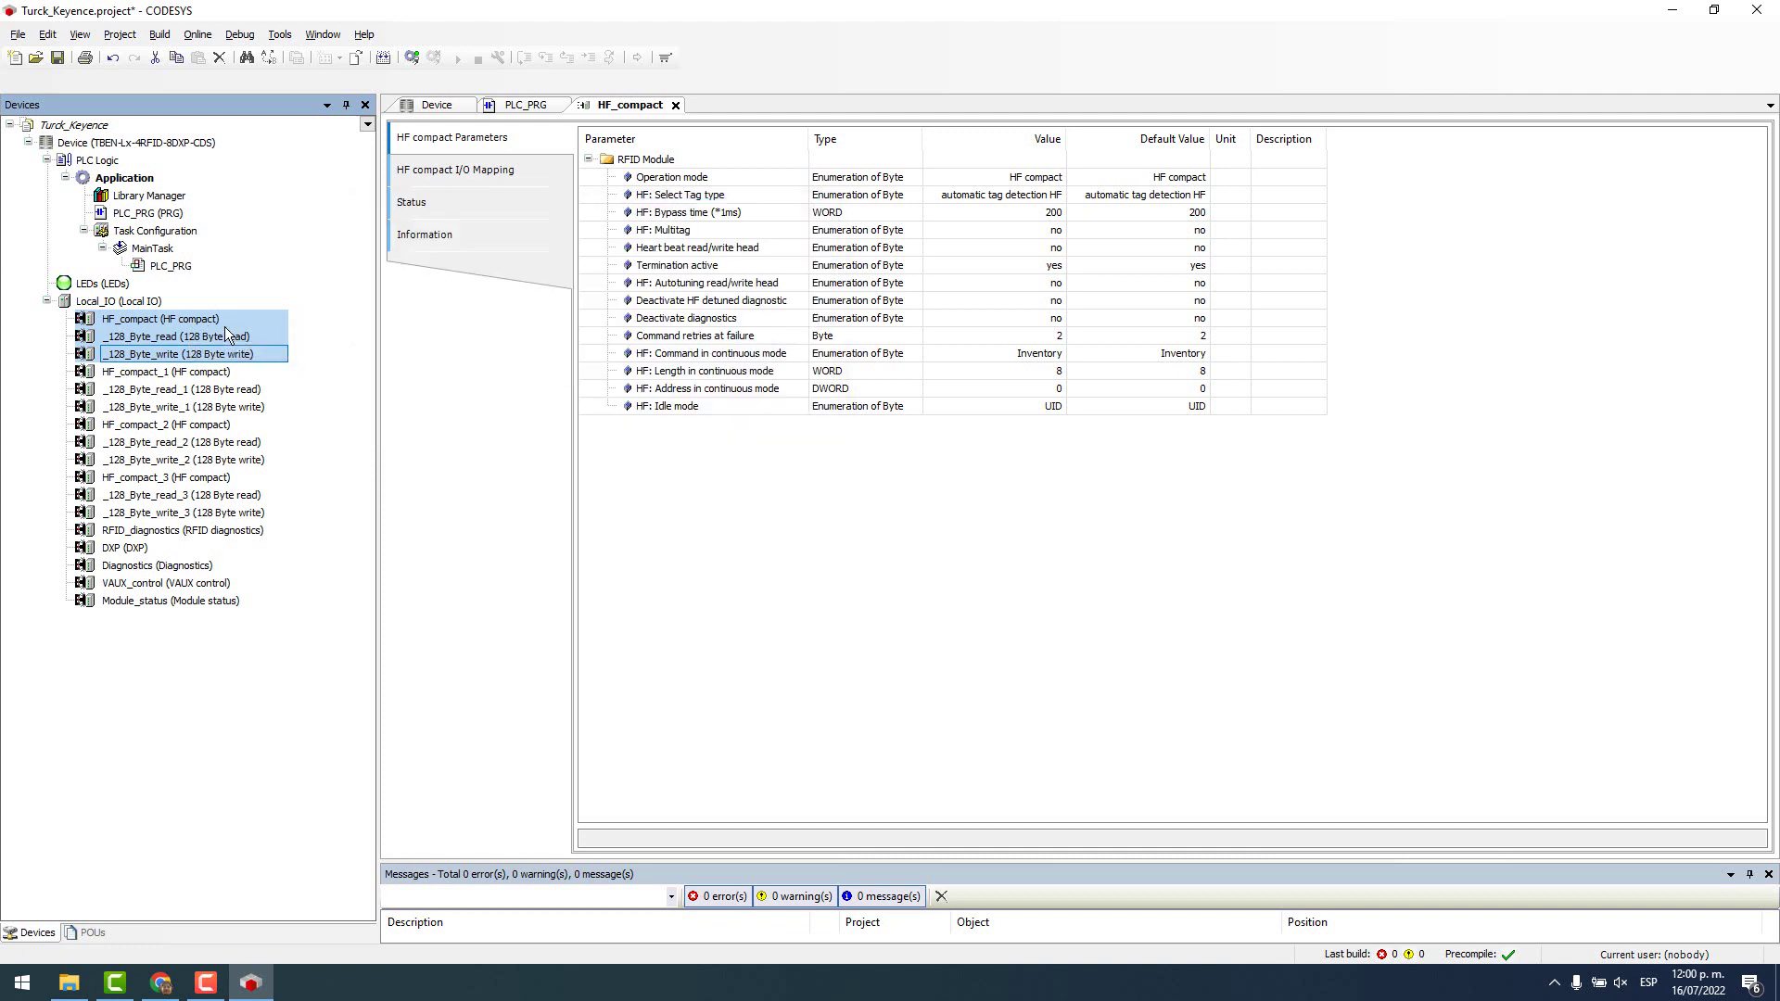
- Examine the HF_compact, 128 Byte read and 128 Byte write modules of RFID ports 1, 2 and 3, plus the DXP module
{"action": "left_click", "coordinate": [167, 372]}
{"action": "left_click", "coordinate": [173, 389], "text": "shift"}
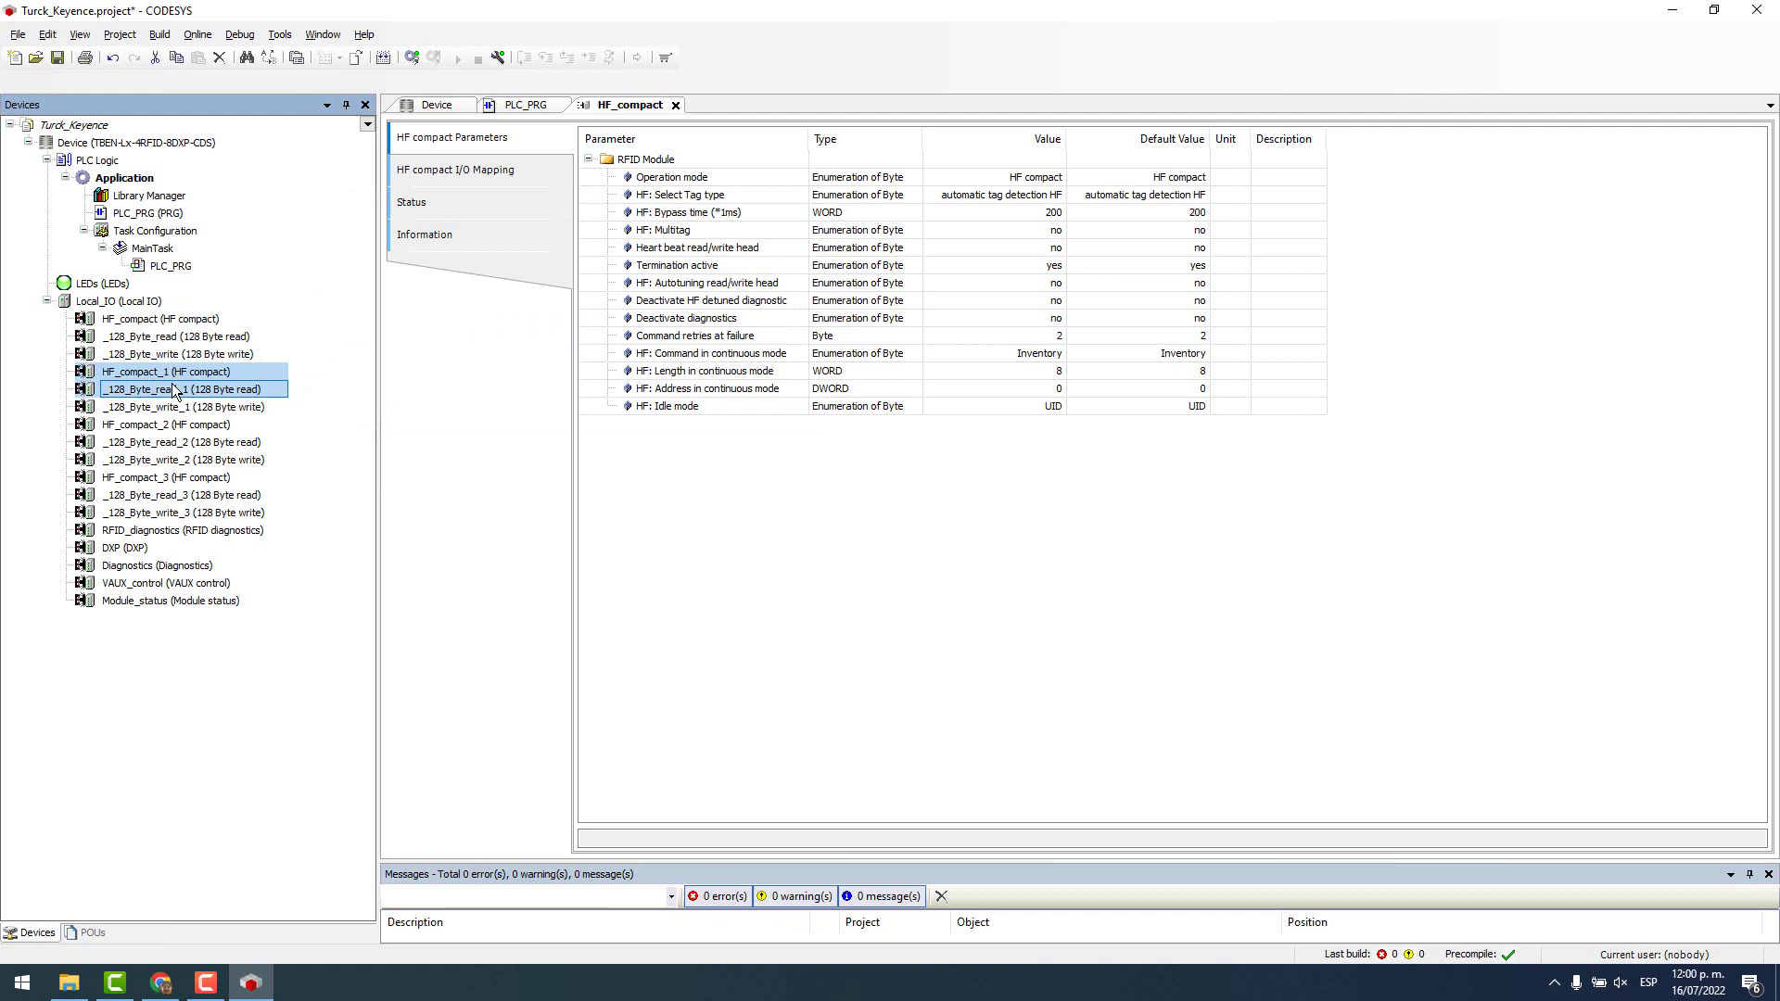
{"action": "left_click", "coordinate": [175, 408], "text": "shift"}
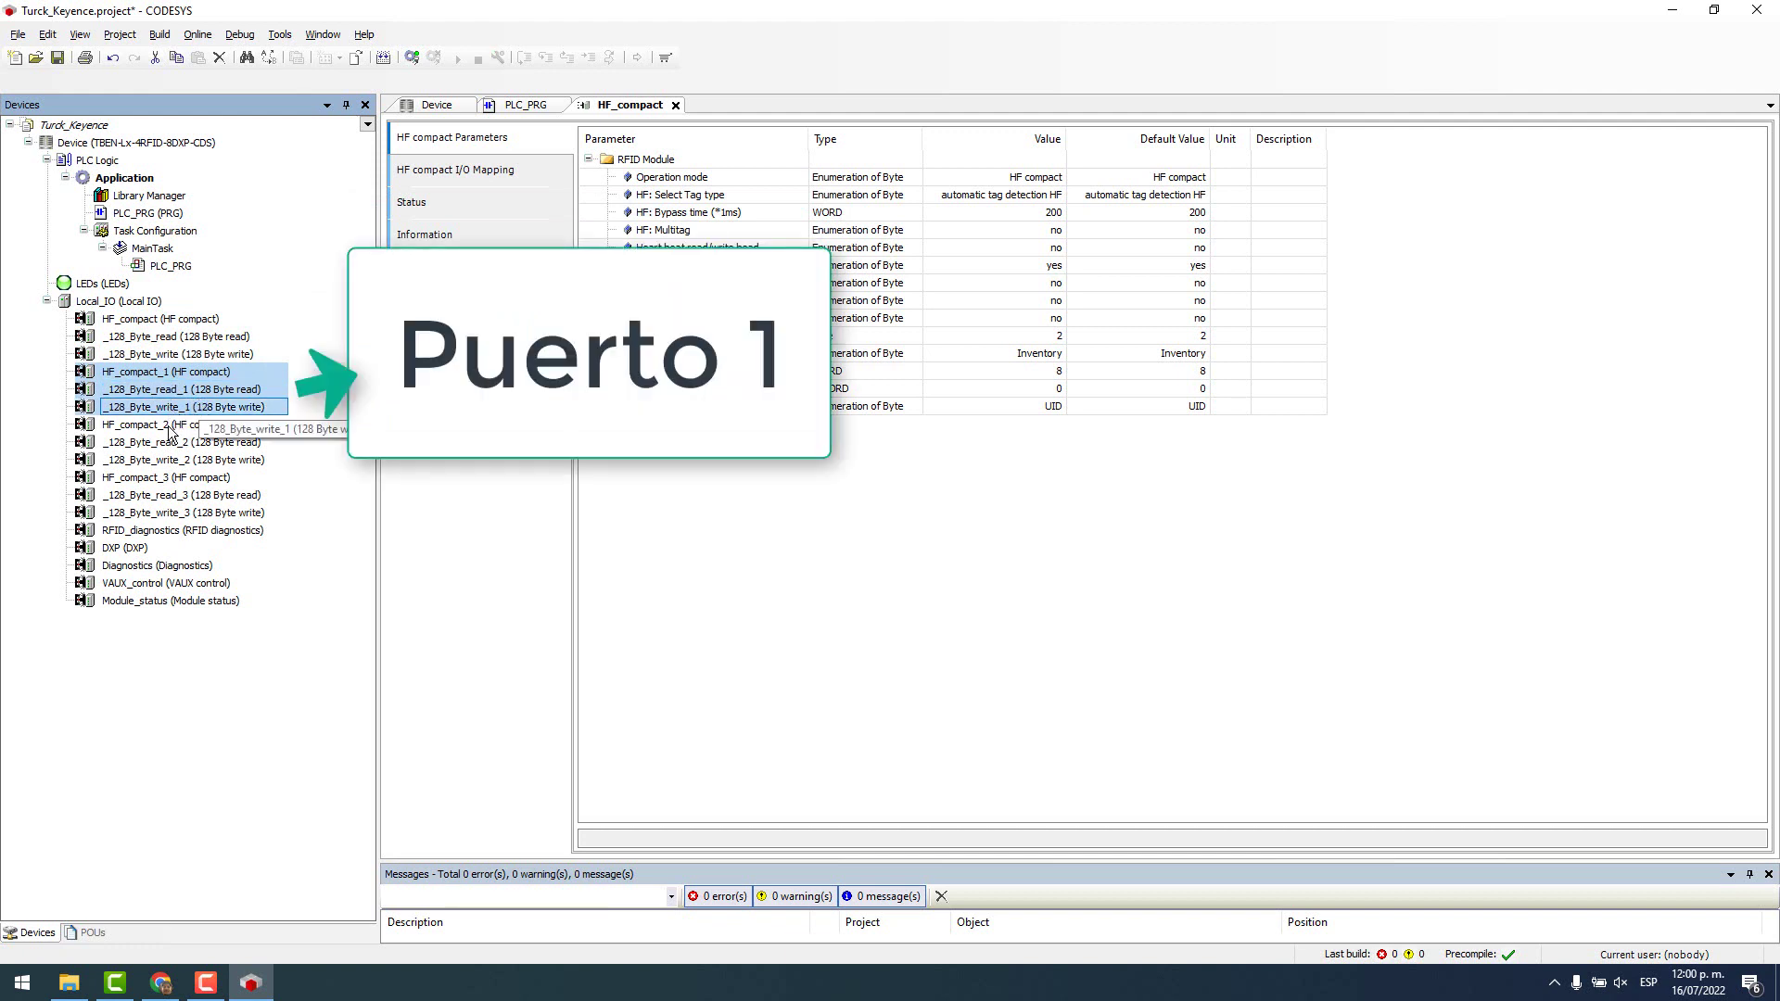
{"action": "left_click", "coordinate": [167, 424]}
{"action": "left_click", "coordinate": [174, 443], "text": "shift"}
{"action": "left_click", "coordinate": [163, 461], "text": "shift"}
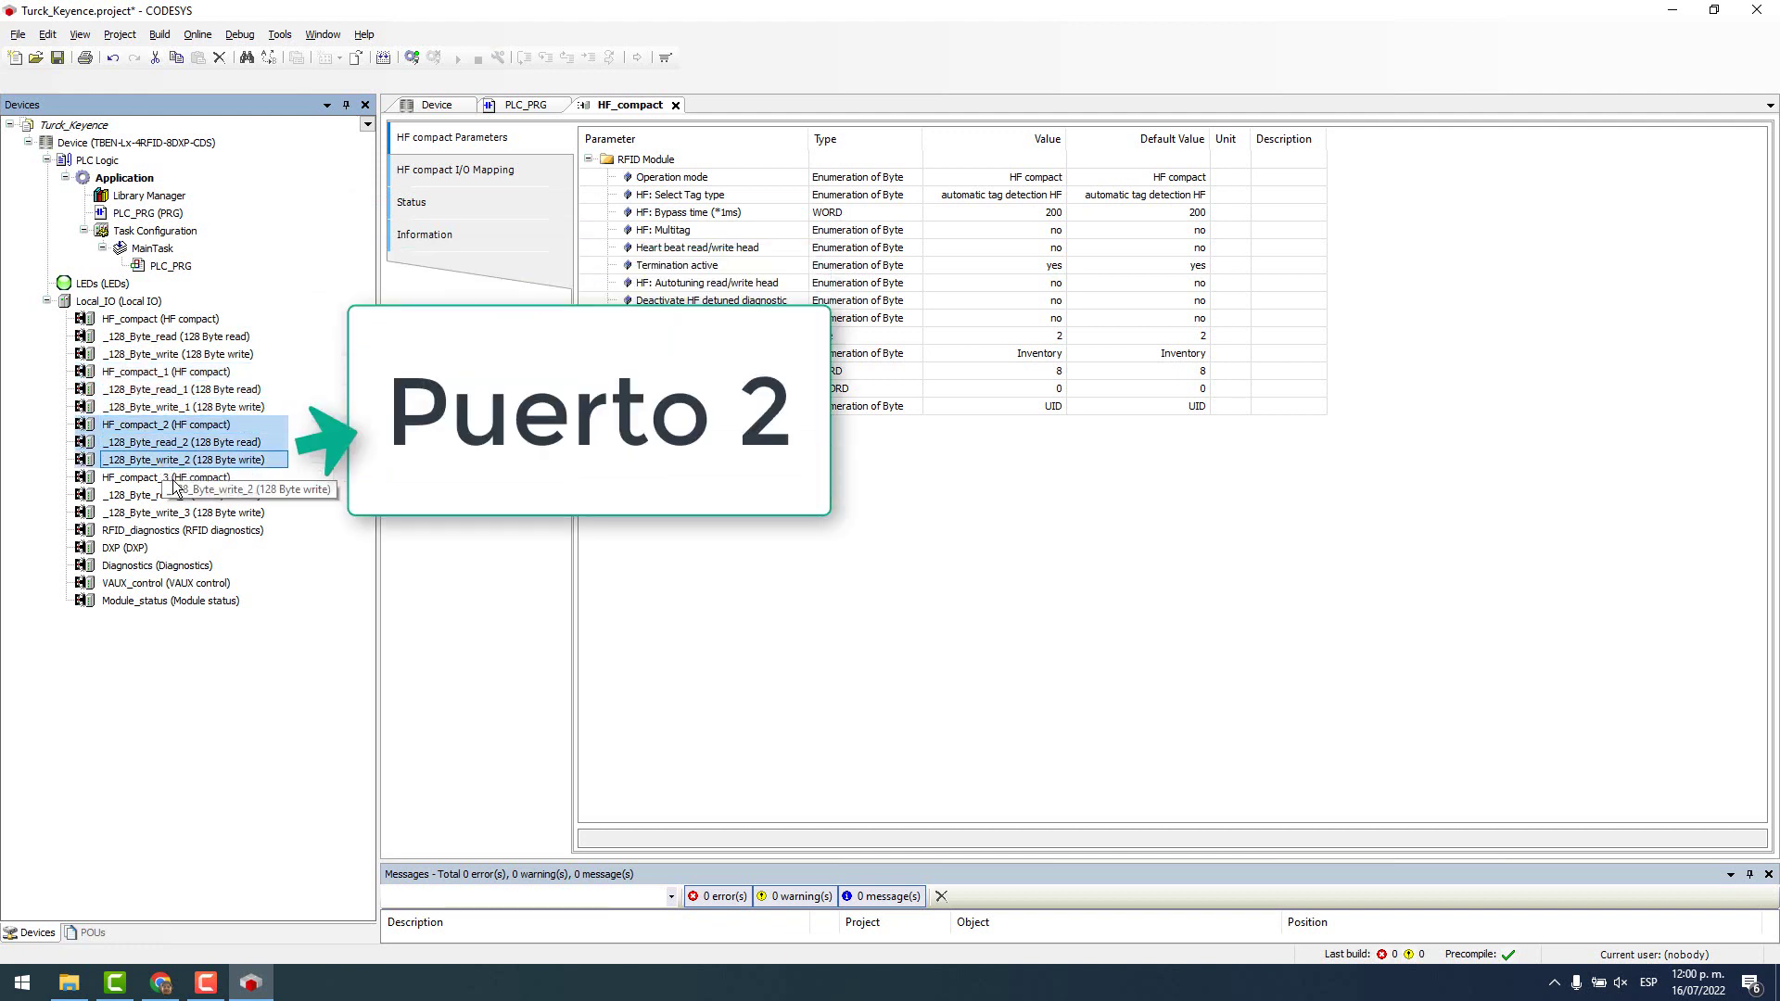
{"action": "left_click", "coordinate": [165, 478]}
{"action": "left_click", "coordinate": [165, 495], "text": "shift"}
{"action": "left_click", "coordinate": [164, 515], "text": "shift"}
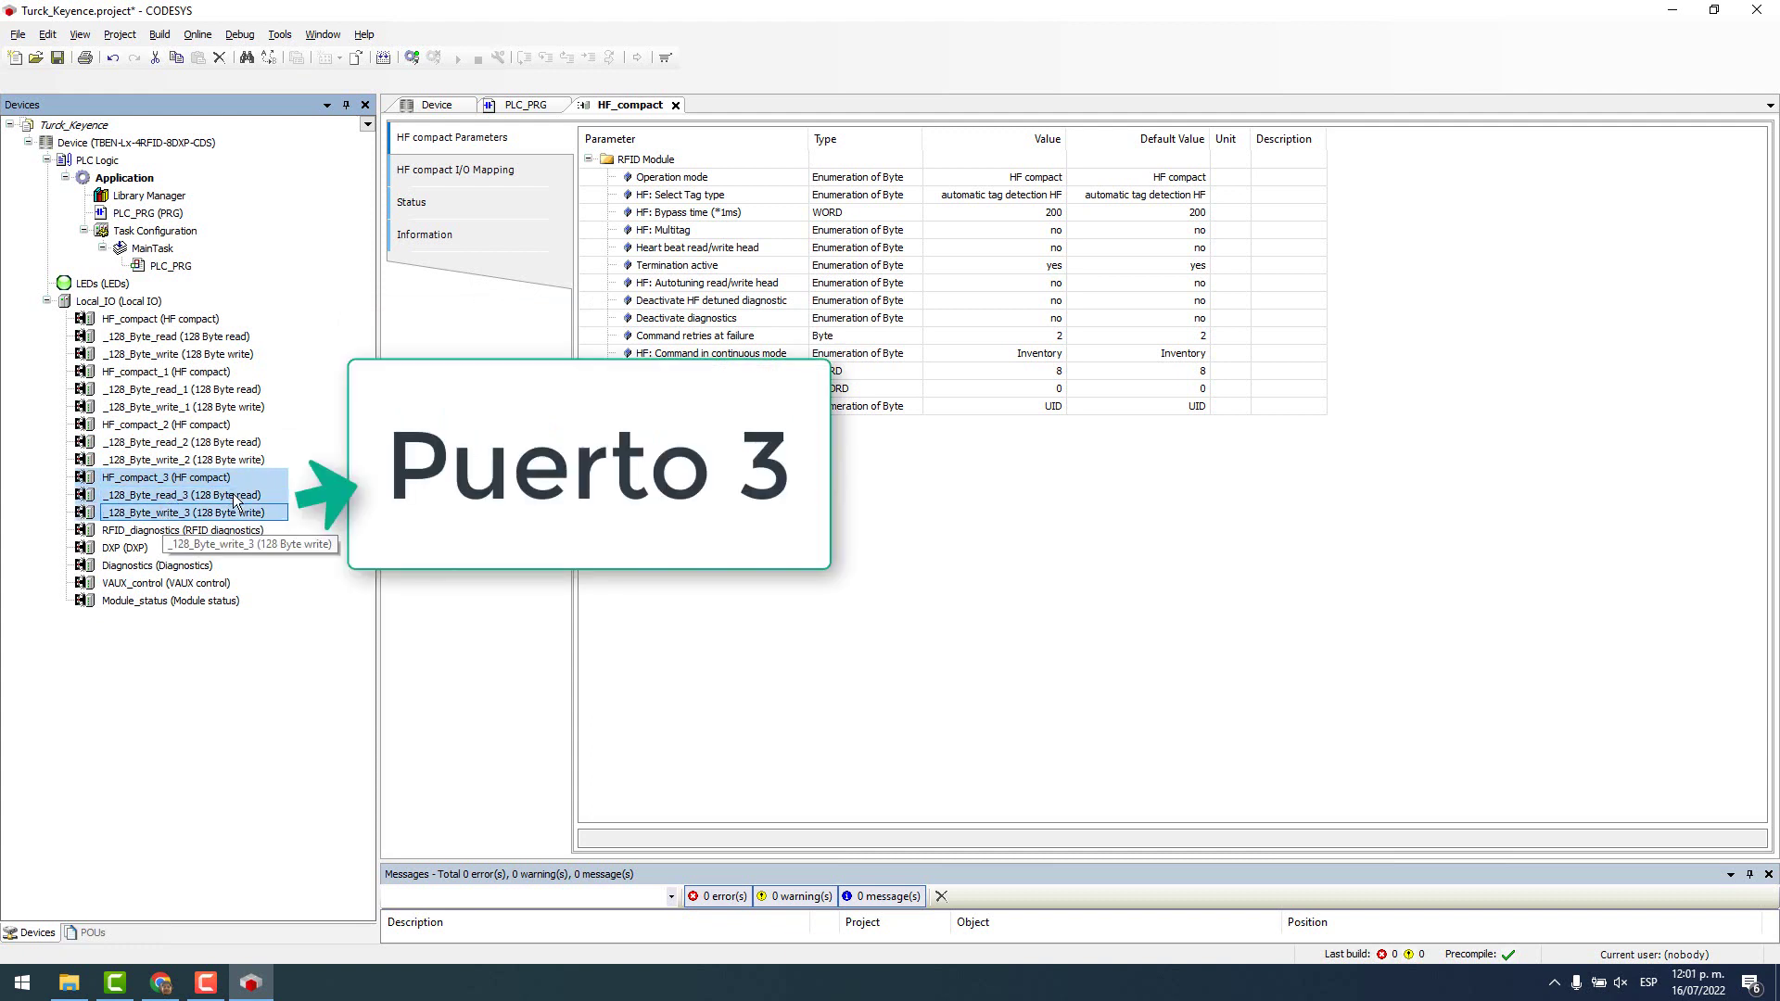
{"action": "left_click", "coordinate": [129, 550]}
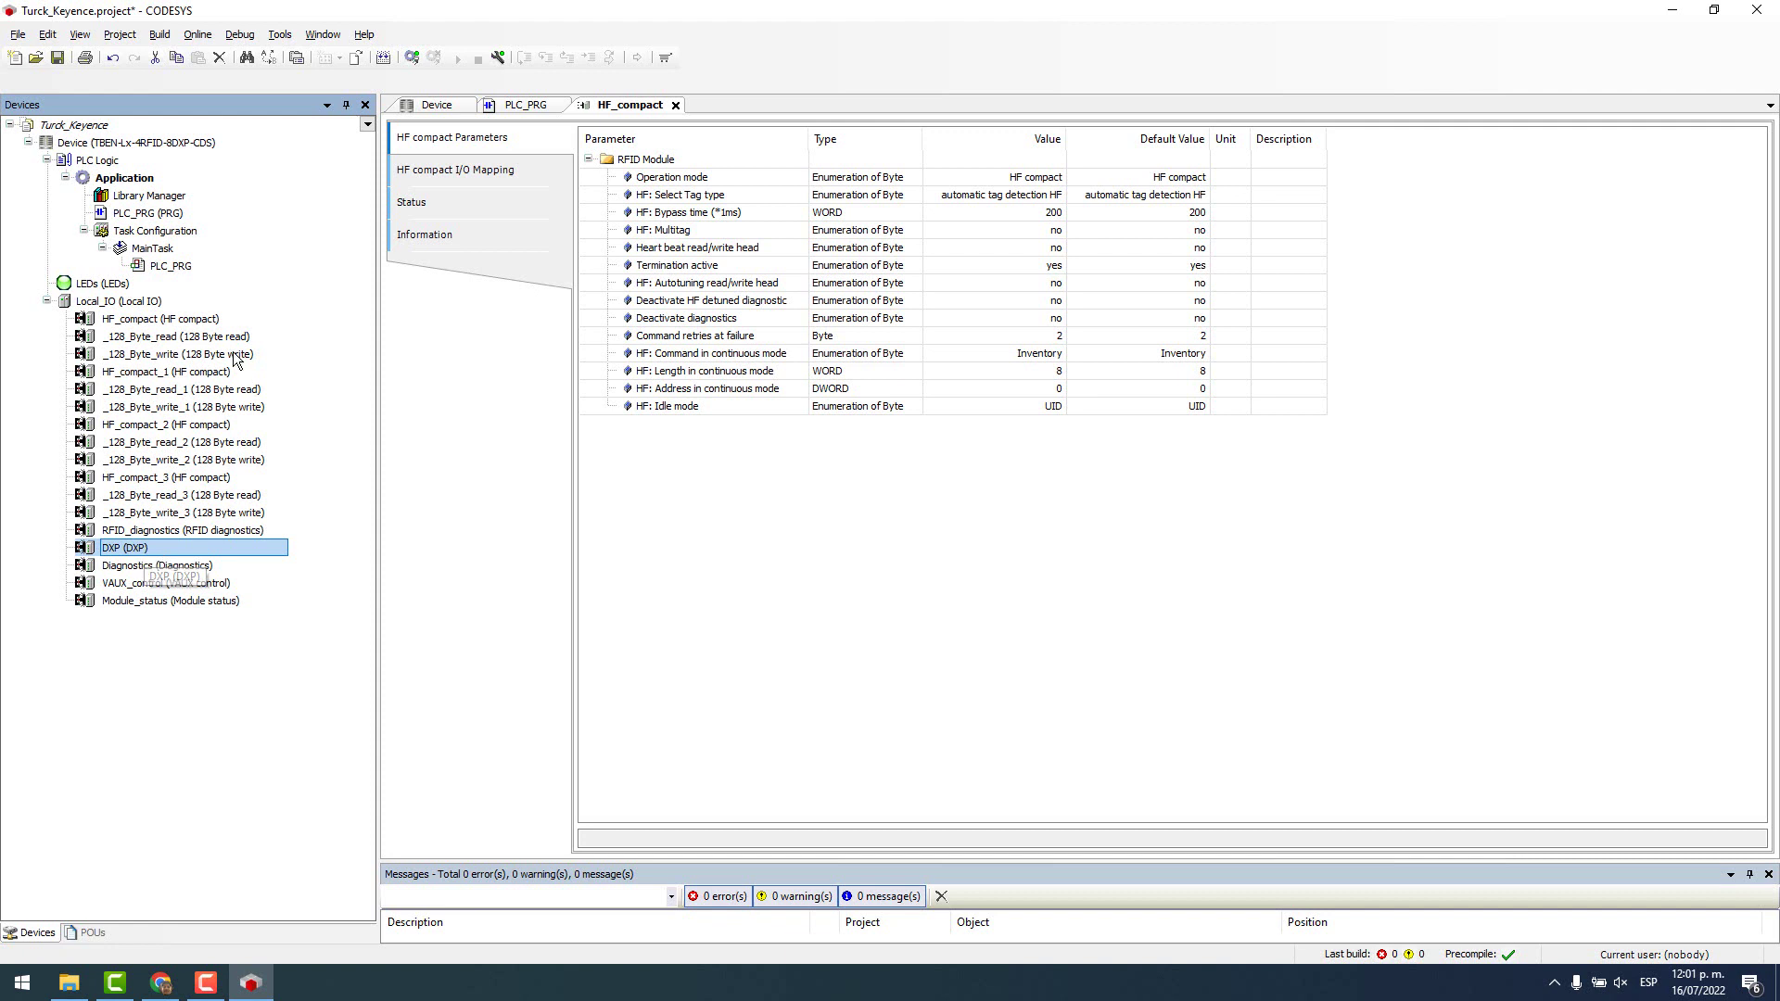
- Review the Operation mode options in the first HF_compact module's parameters, keeping HF compact selected
{"action": "double_click", "coordinate": [212, 322]}
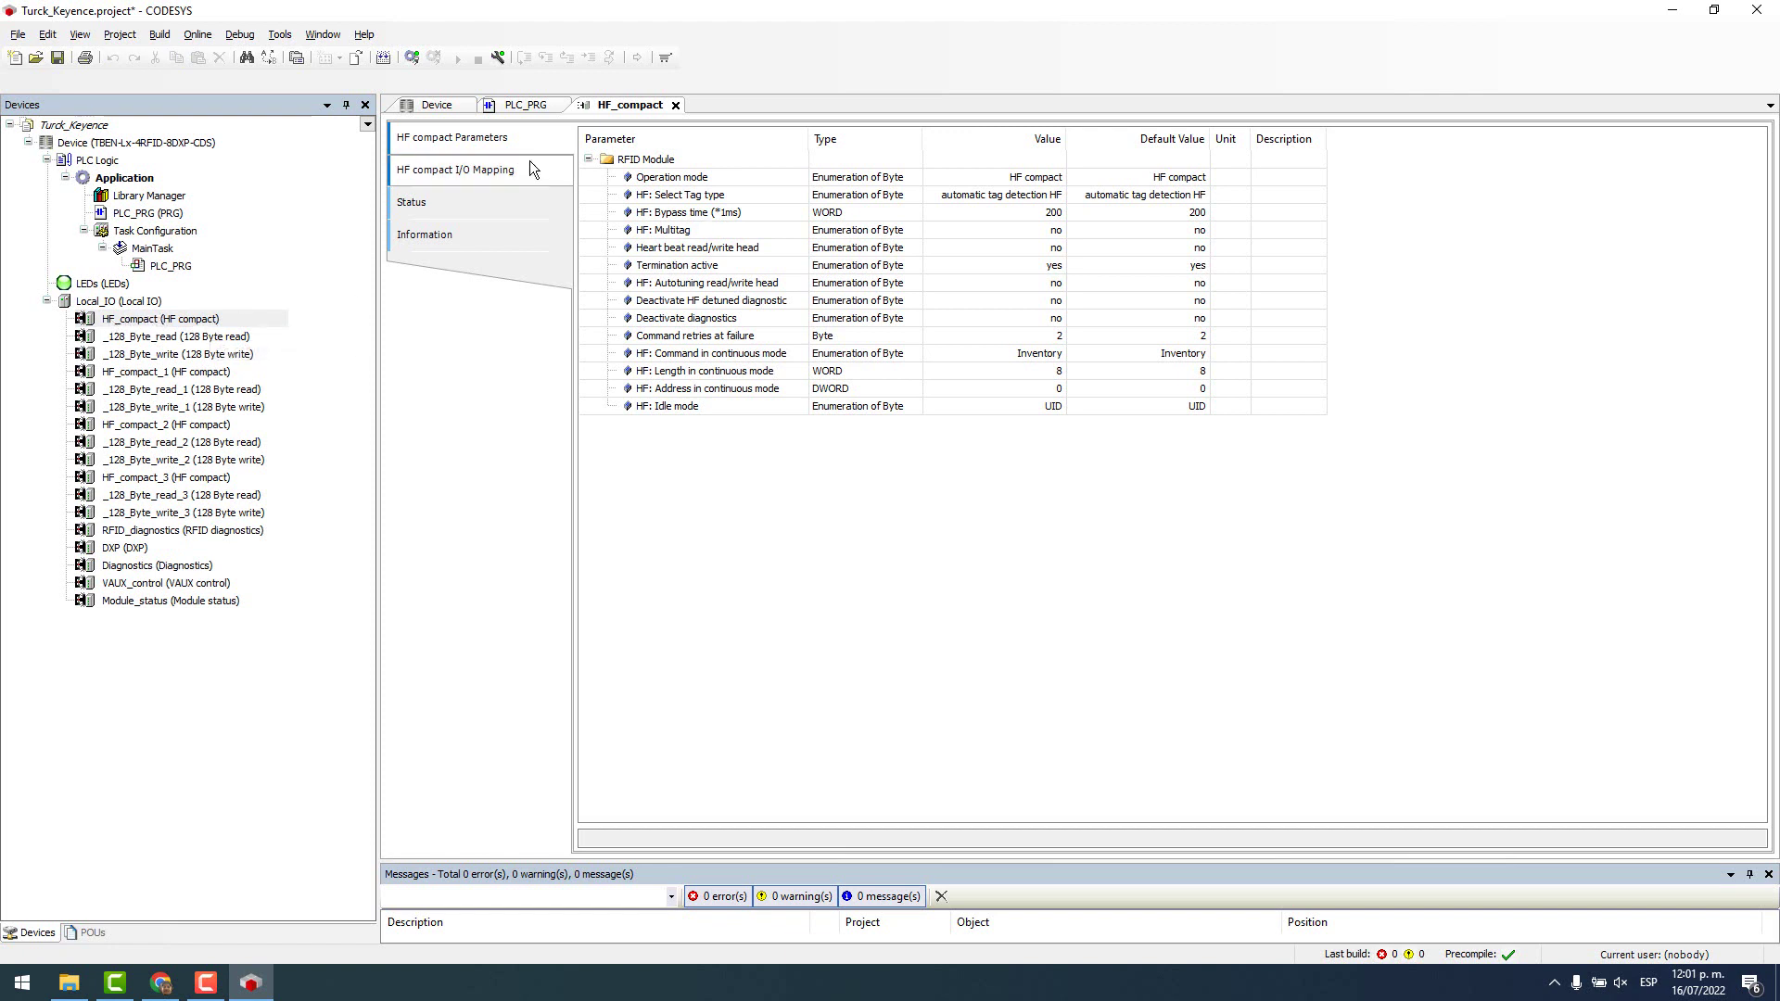
{"action": "double_click", "coordinate": [1012, 182]}
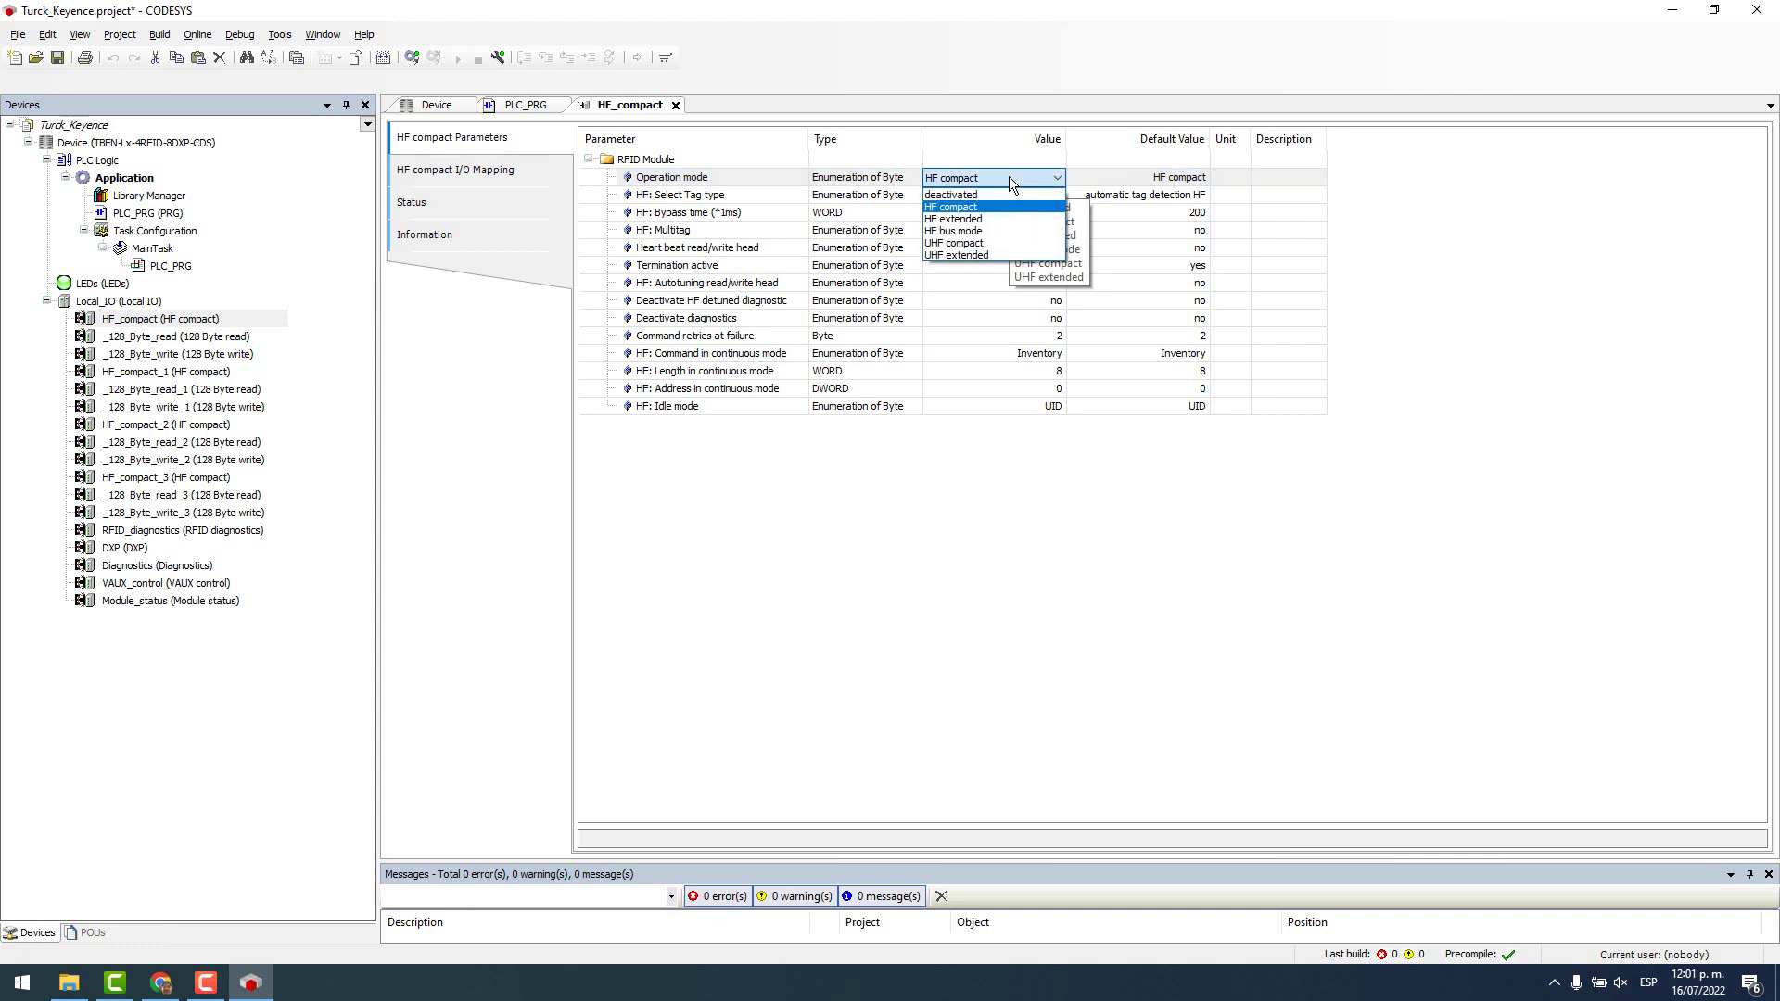
{"action": "left_click", "coordinate": [953, 208]}
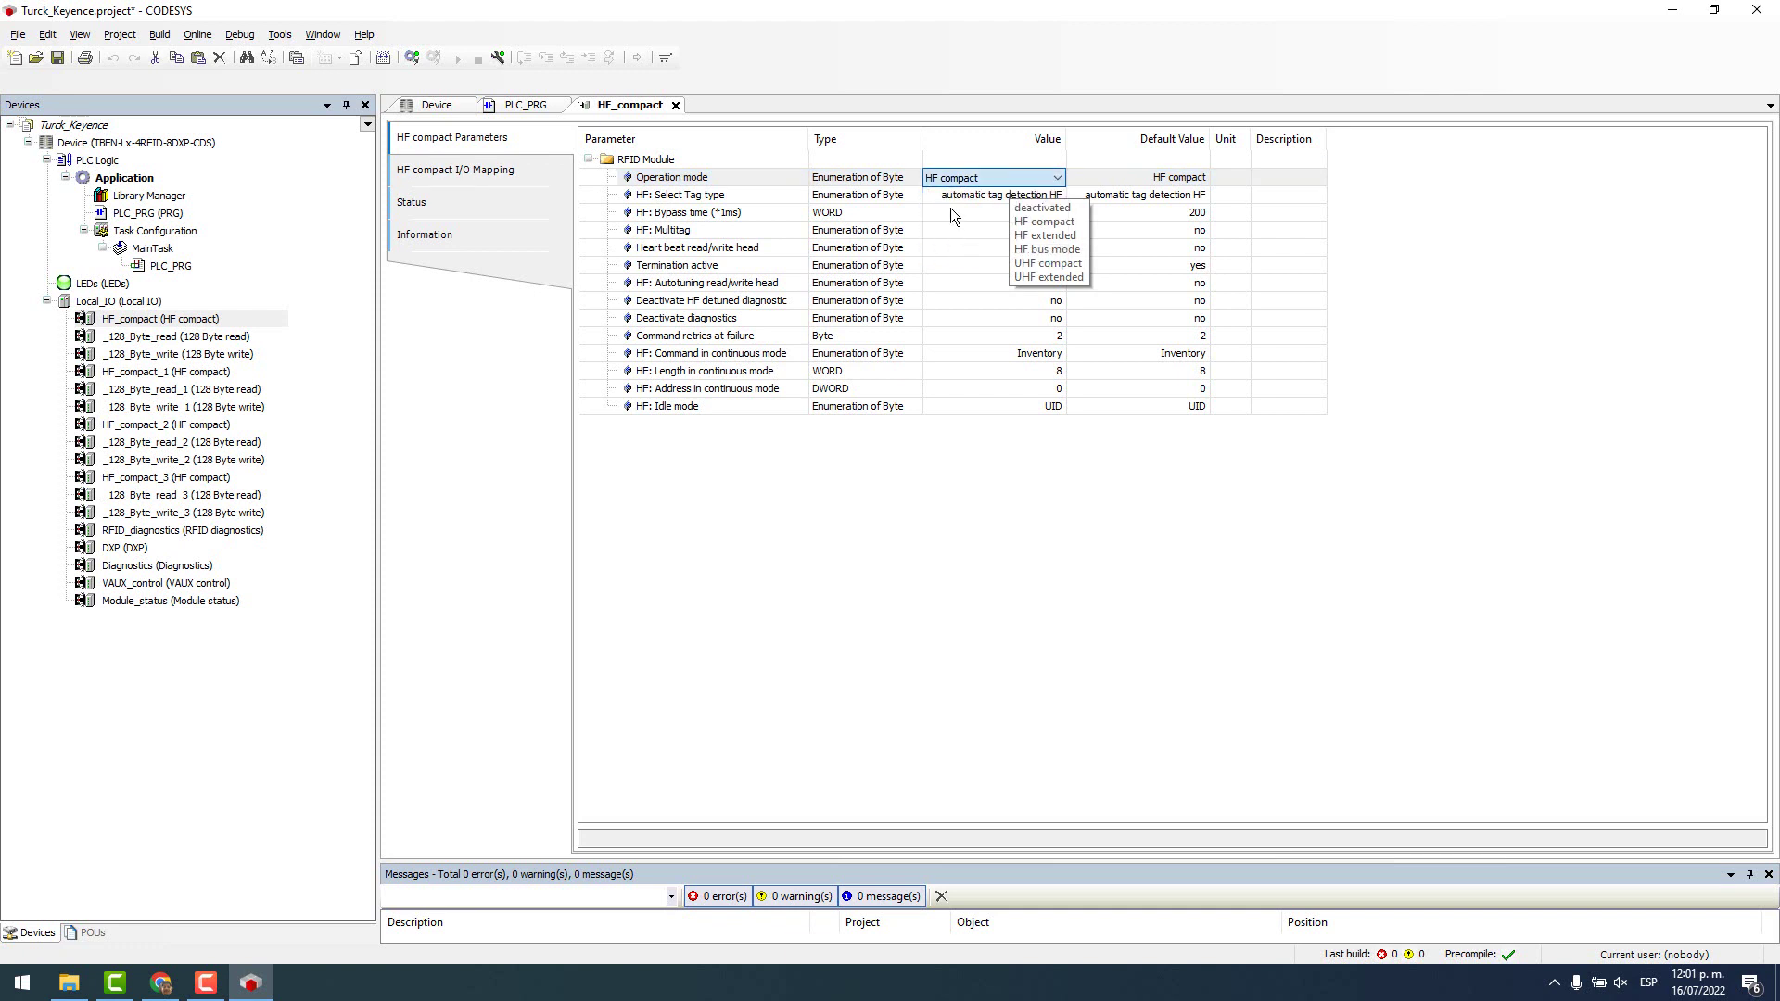
{"action": "left_click", "coordinate": [874, 181]}
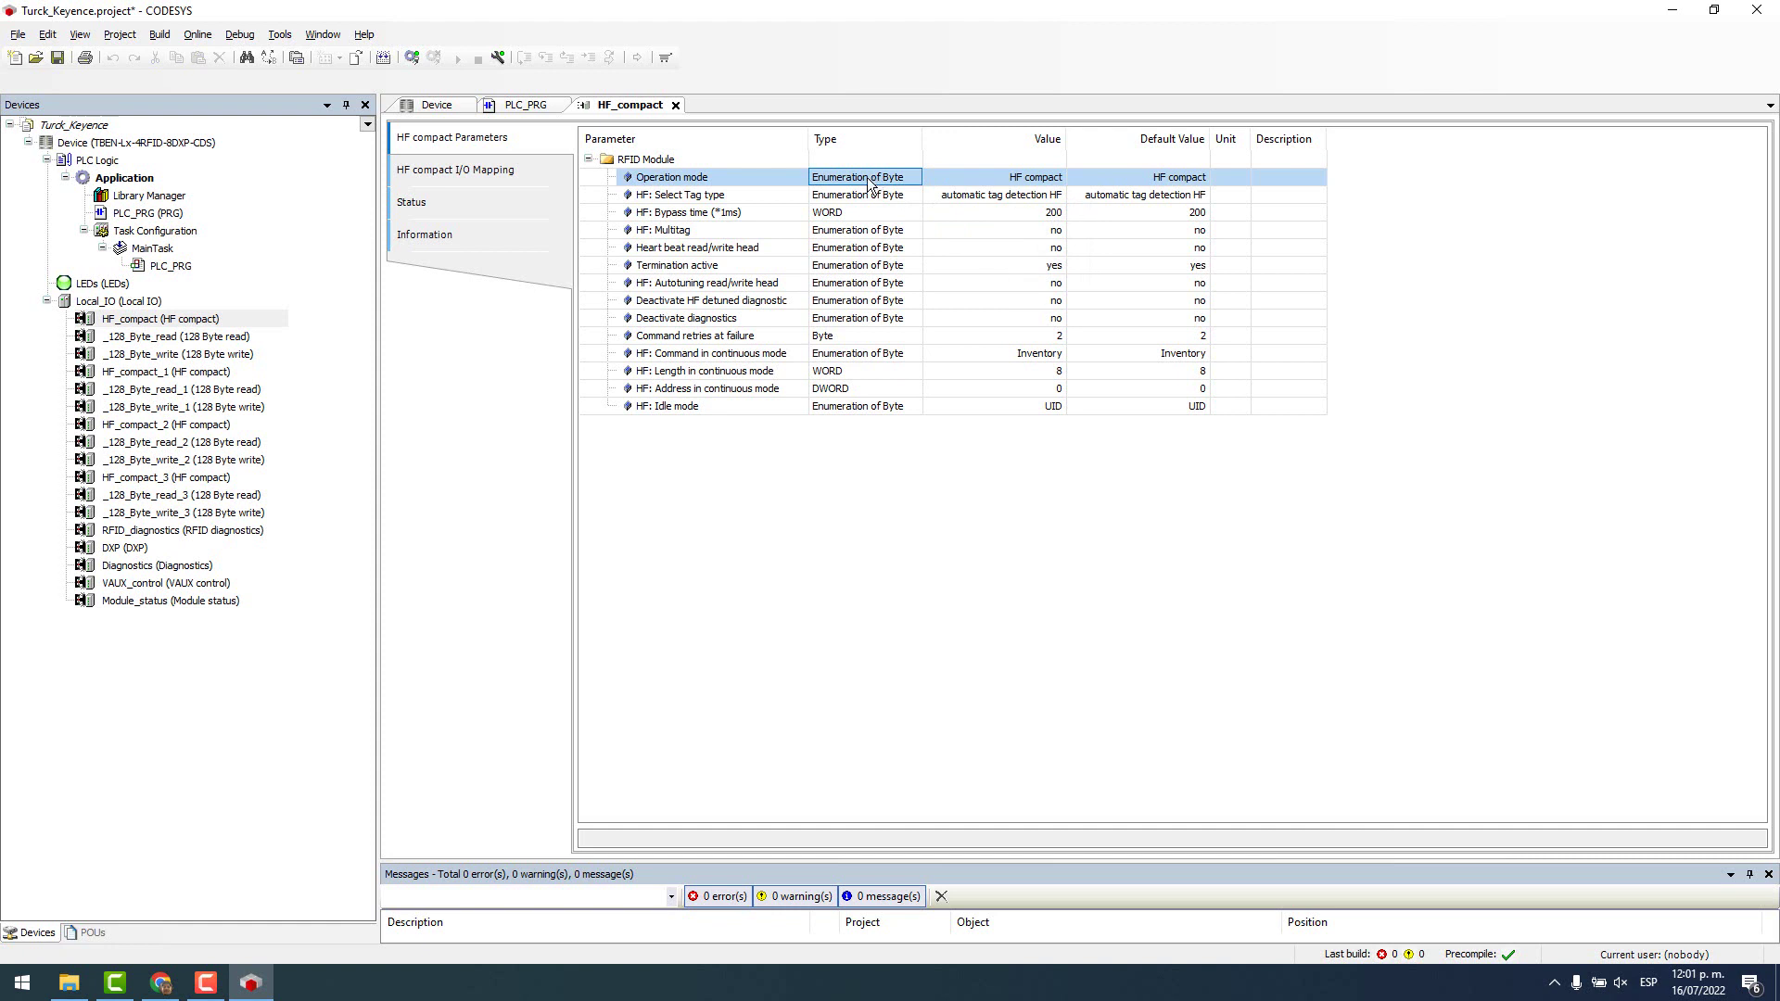
{"action": "double_click", "coordinate": [1043, 181]}
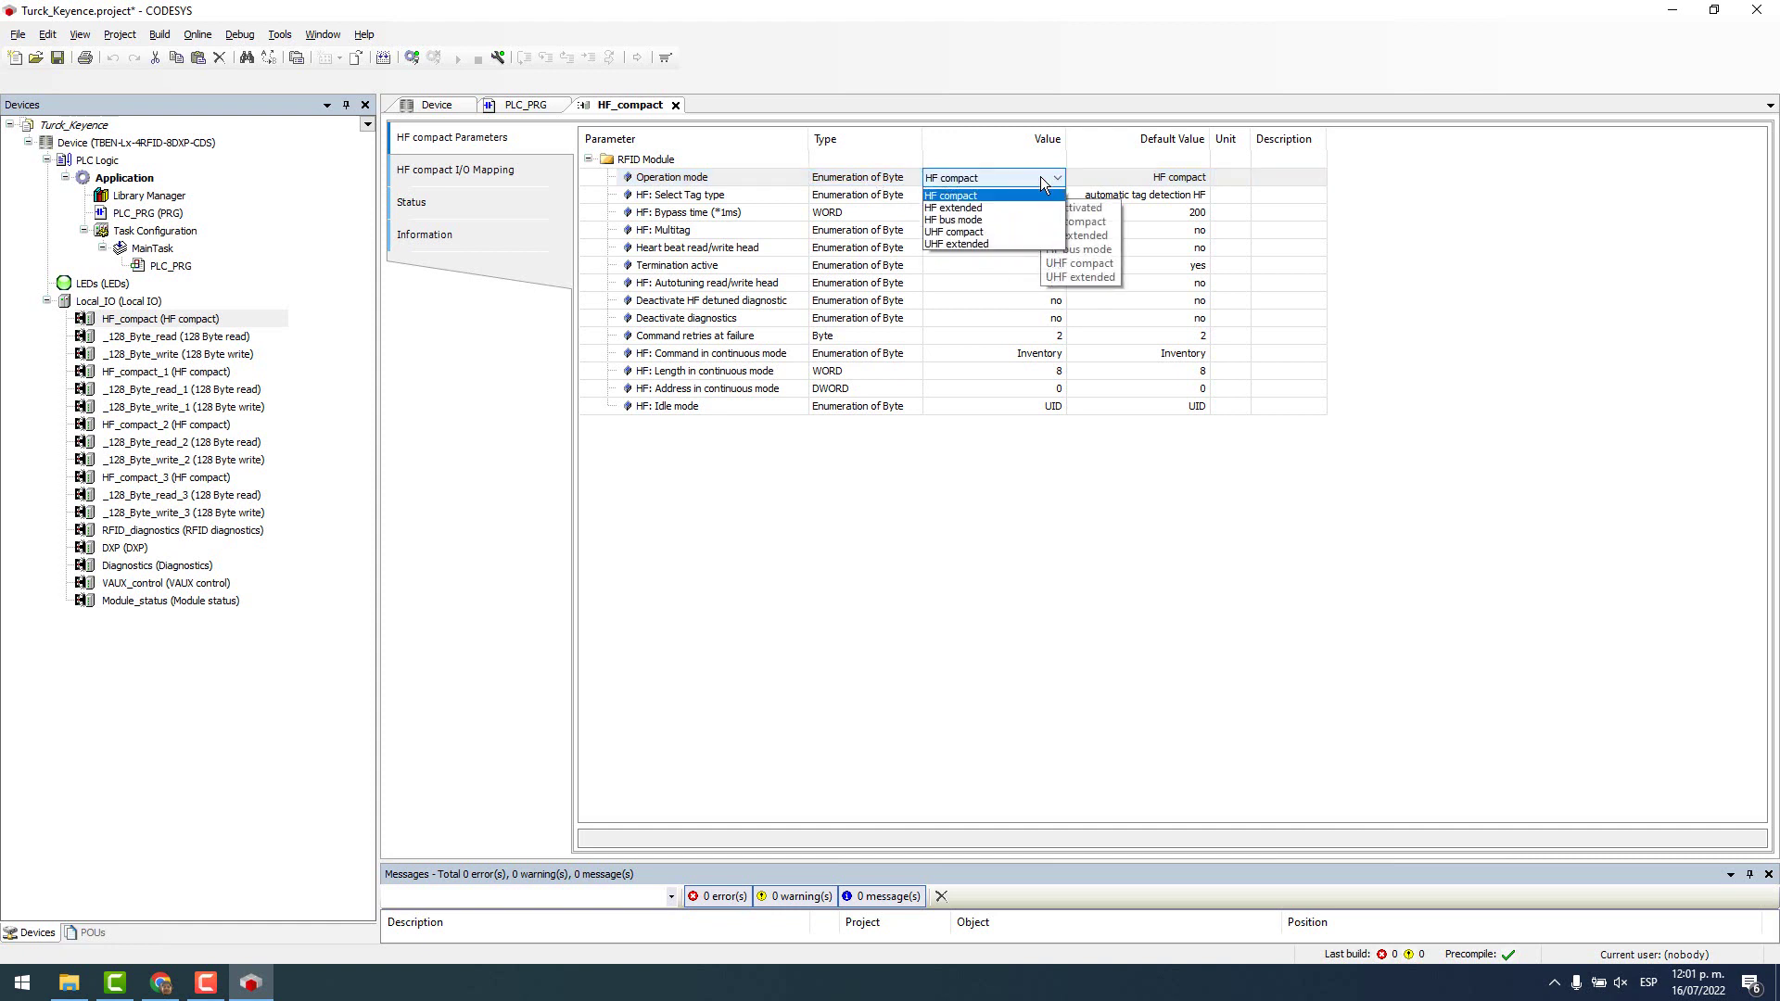
{"action": "left_click", "coordinate": [841, 178]}
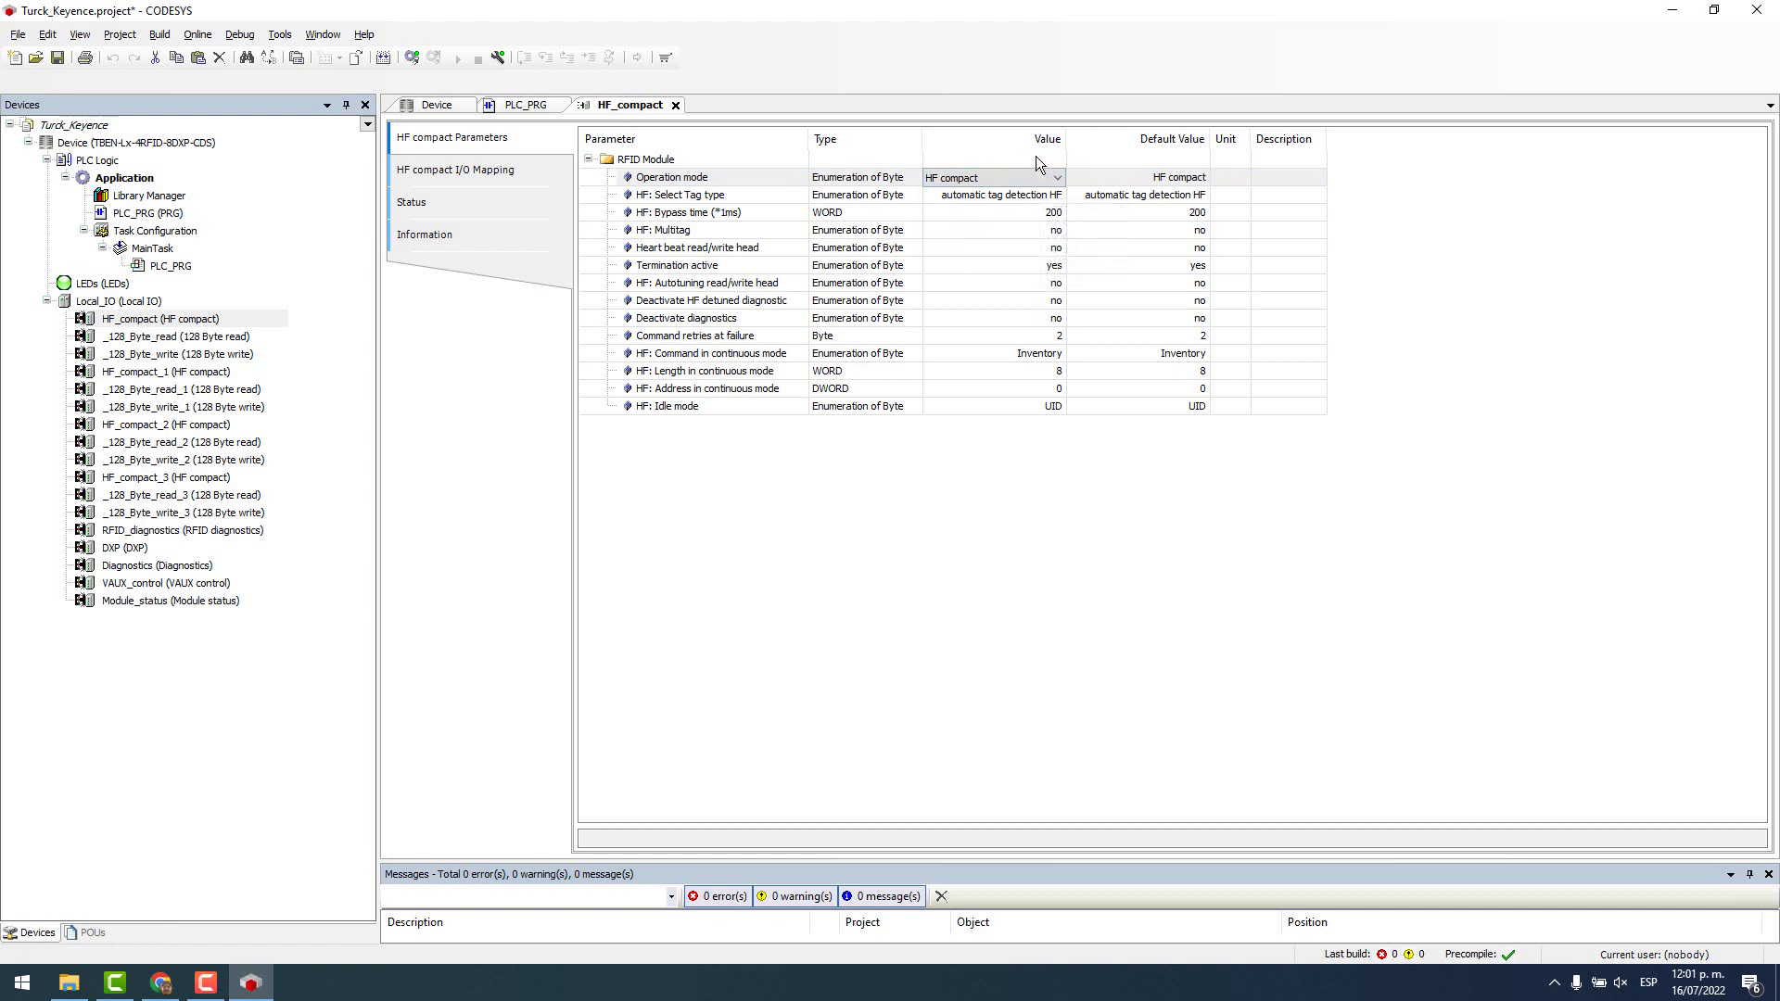
- Expand the input channels in the first HF_compact module's I/O mapping and locate Tag present at r/w head
{"action": "left_click", "coordinate": [462, 171]}
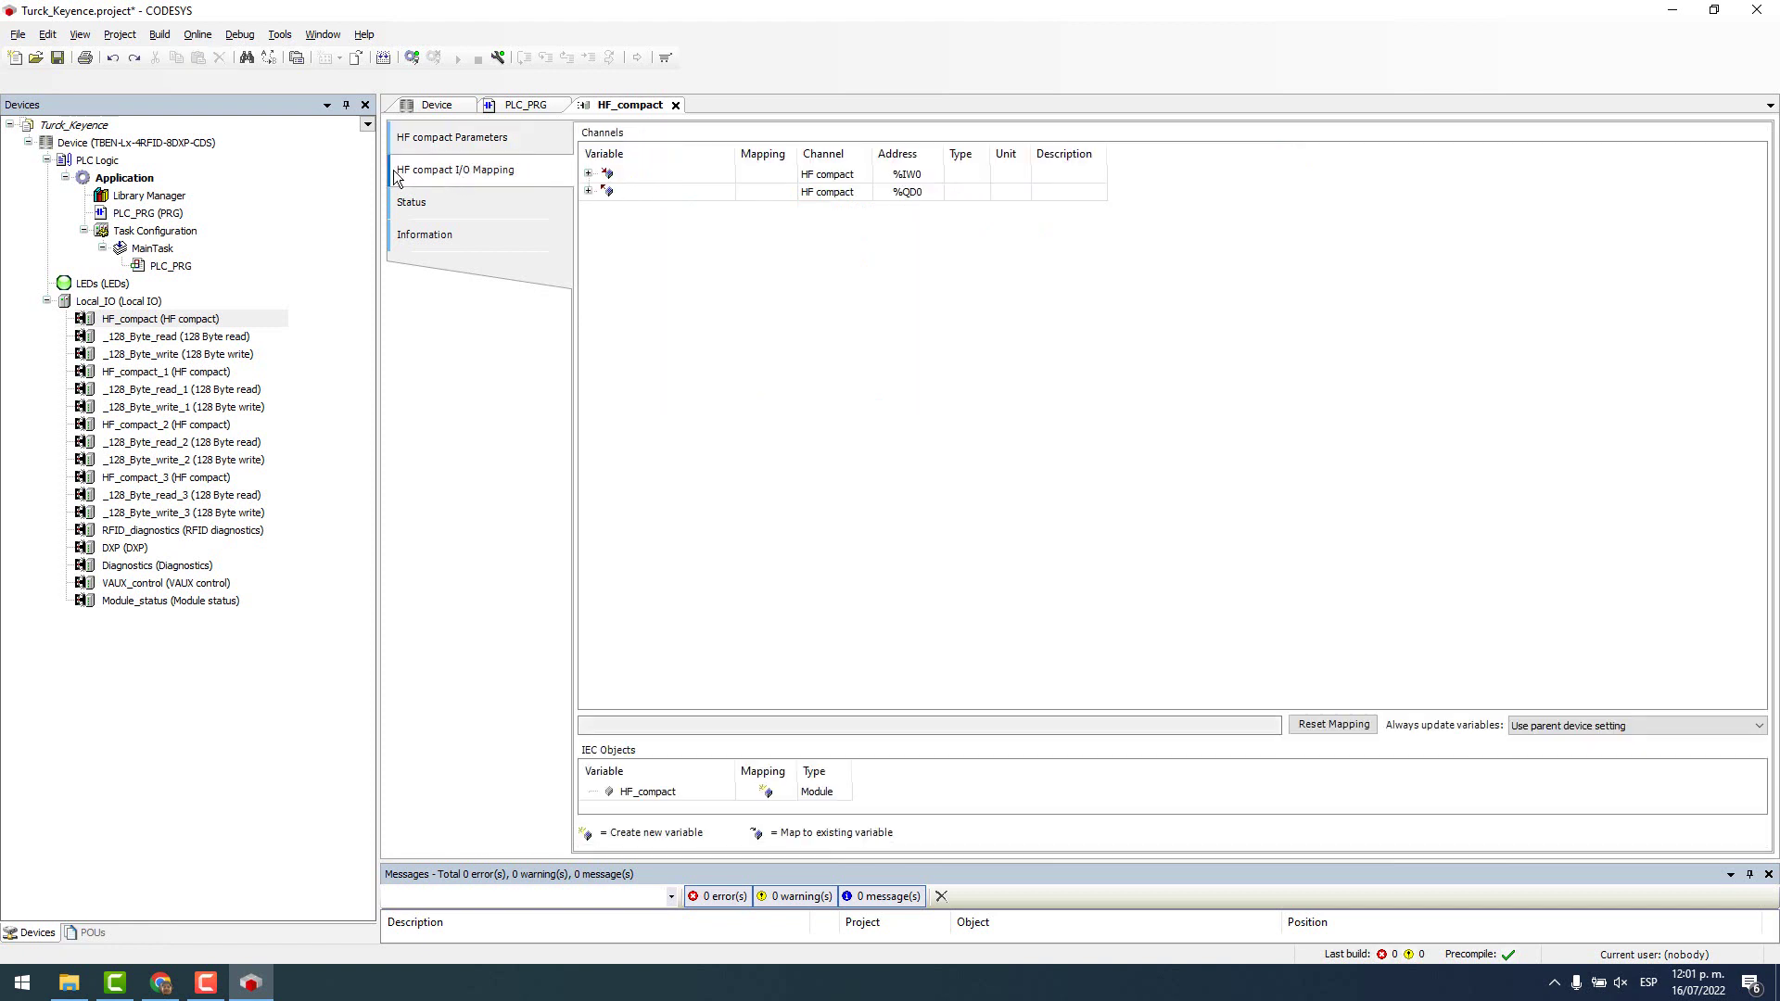
{"action": "left_click", "coordinate": [588, 173]}
{"action": "double_click", "coordinate": [869, 151]}
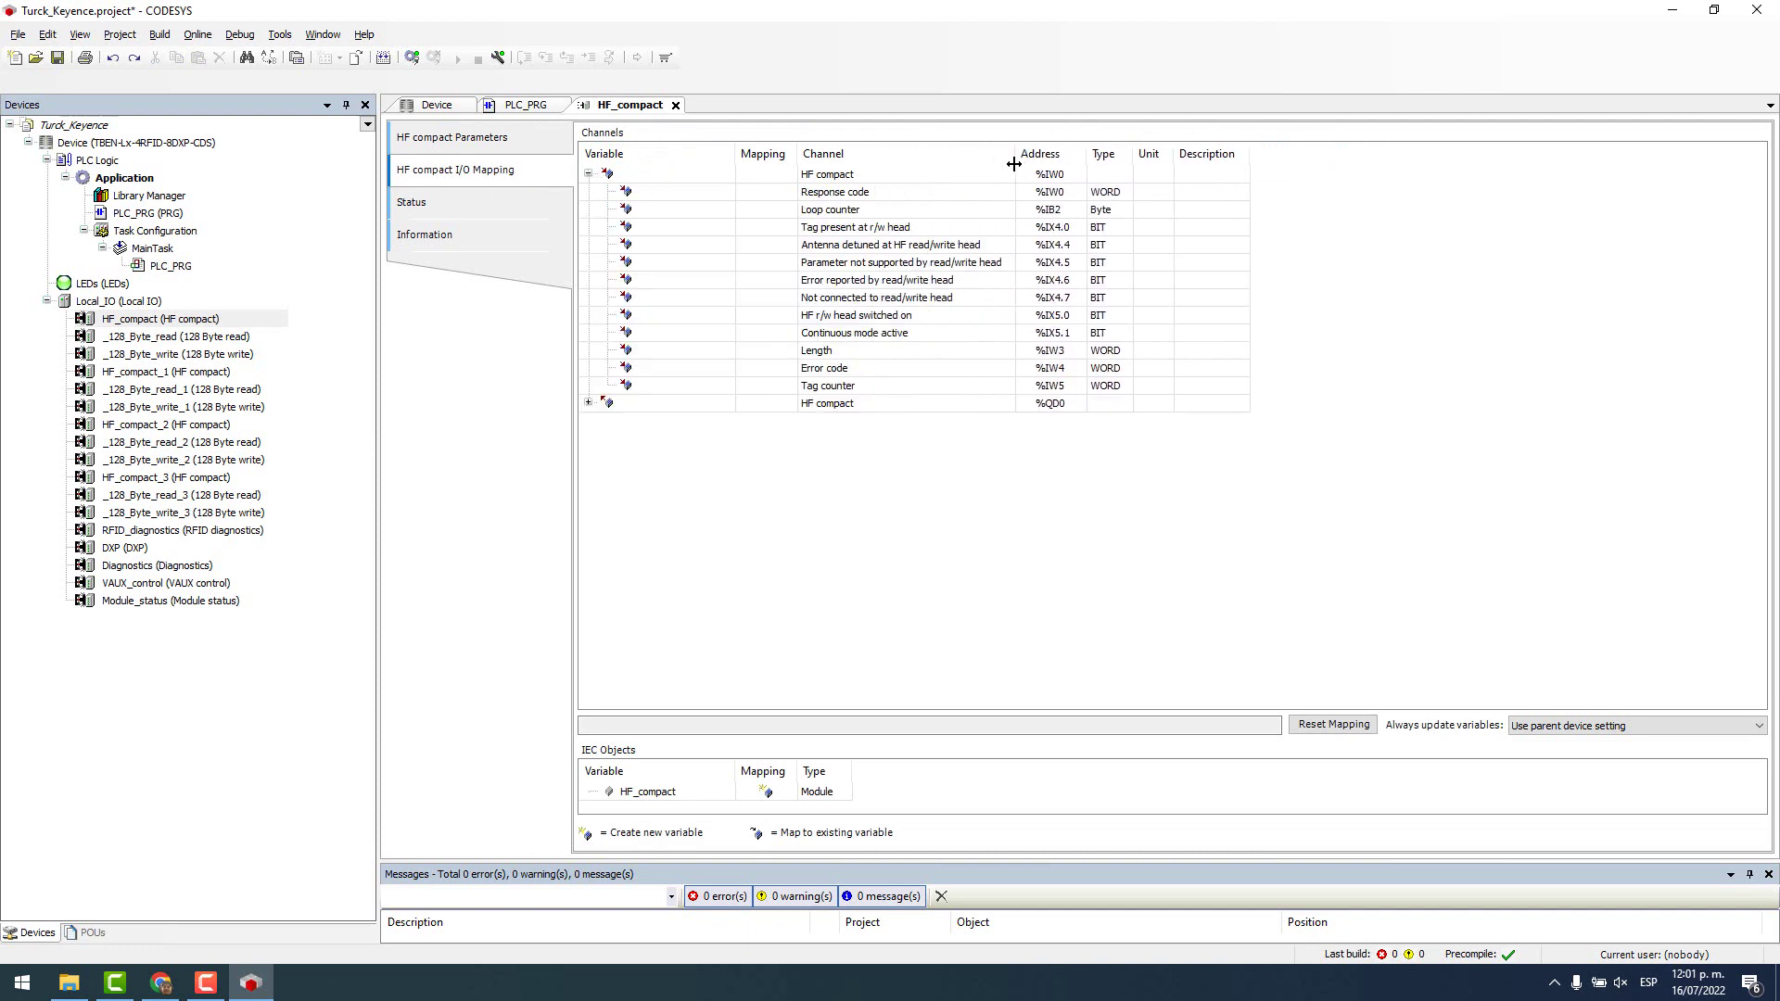
{"action": "left_click", "coordinate": [886, 229]}
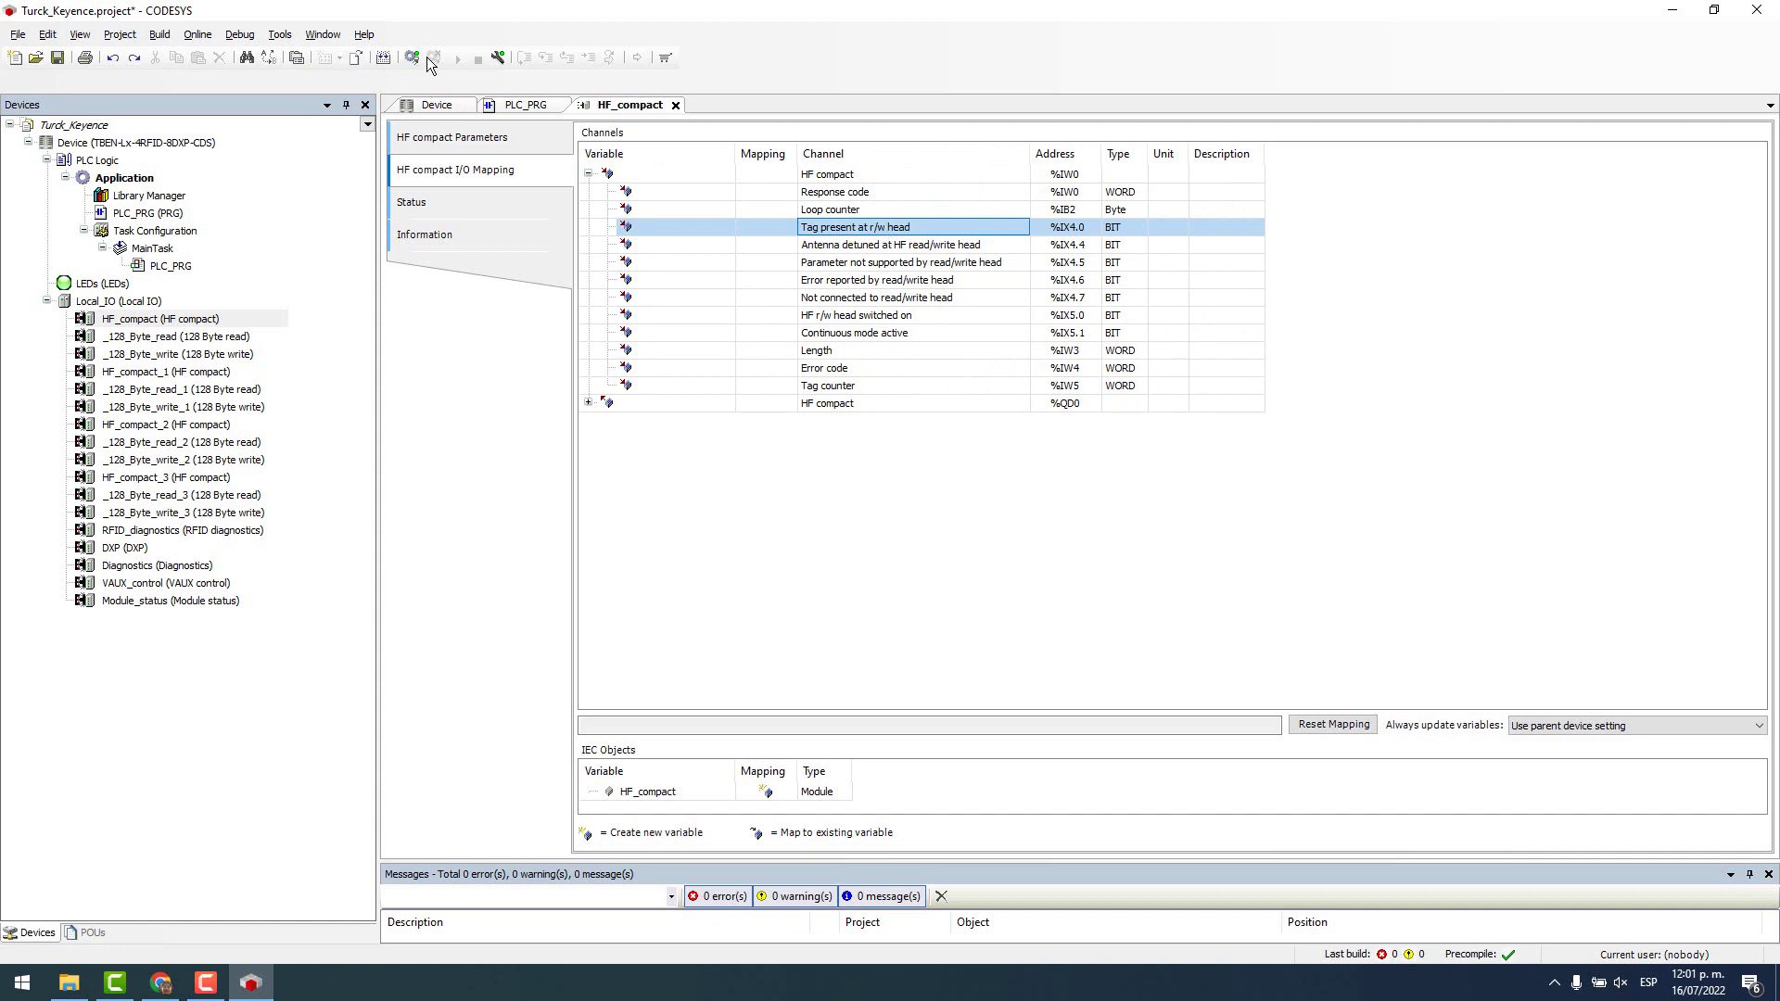
- Log in to the controller, download and start the application, and monitor the Tag present at r/w head bit
{"action": "left_click", "coordinate": [412, 57]}
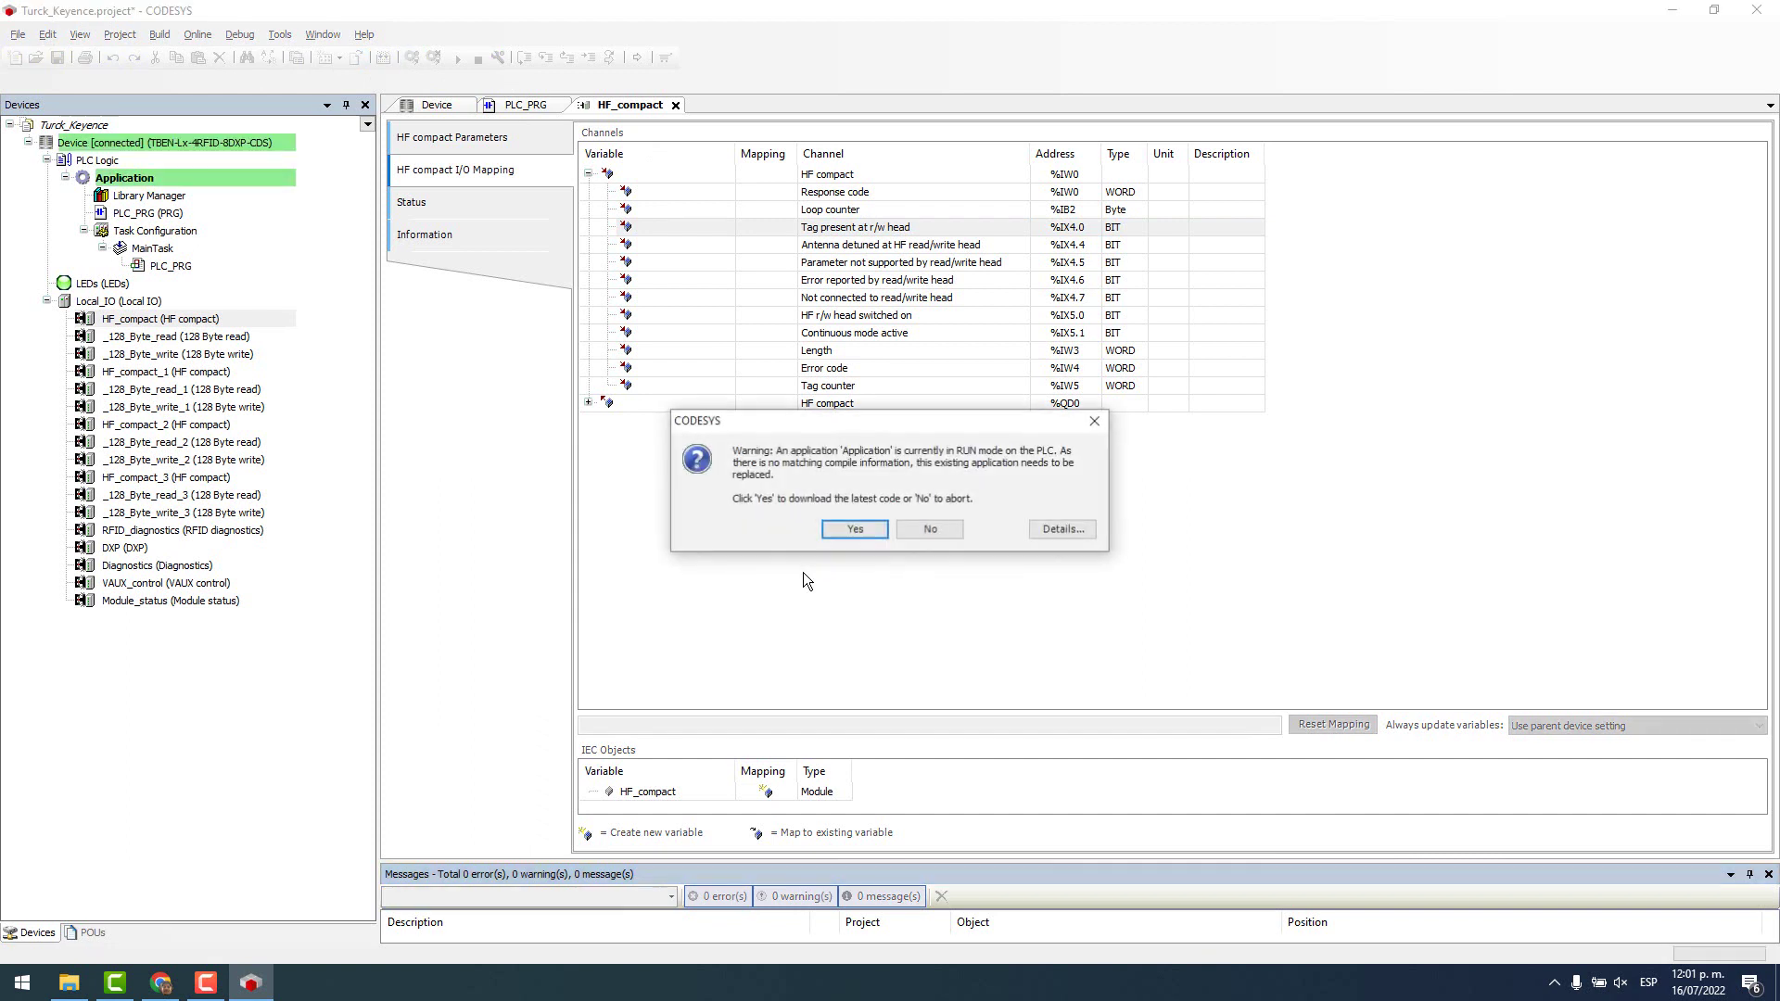
{"action": "left_click", "coordinate": [848, 532]}
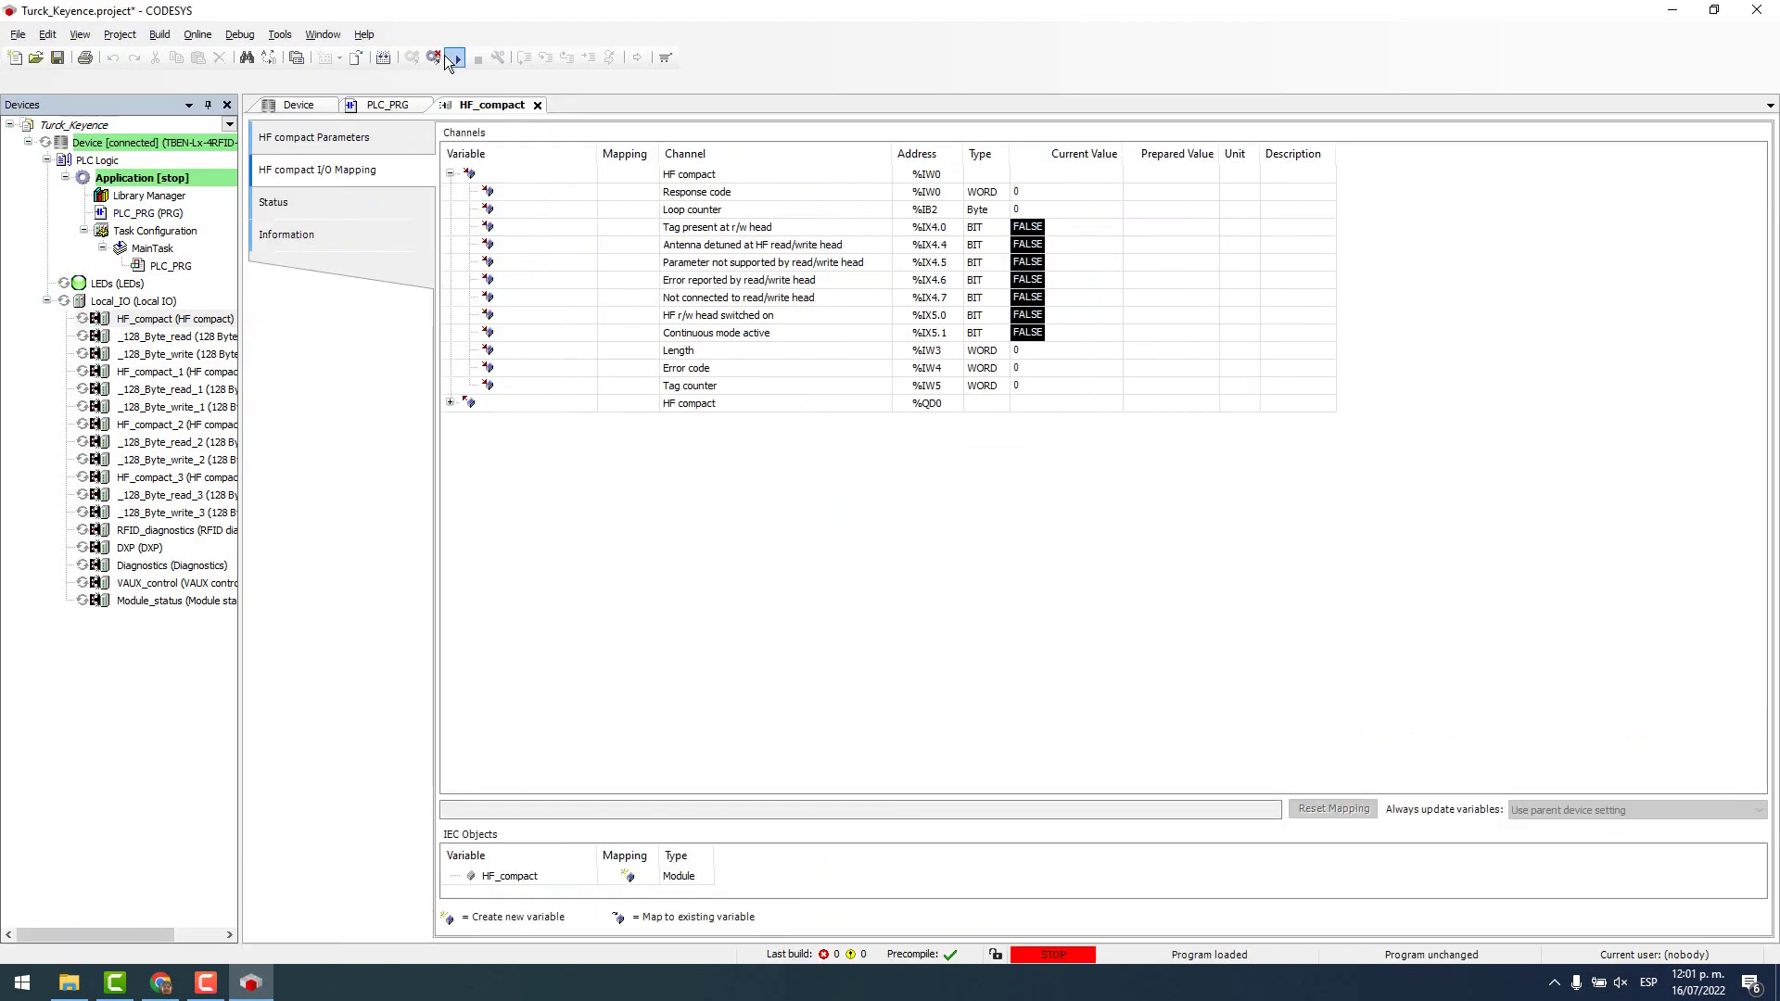
{"action": "left_click", "coordinate": [455, 59]}
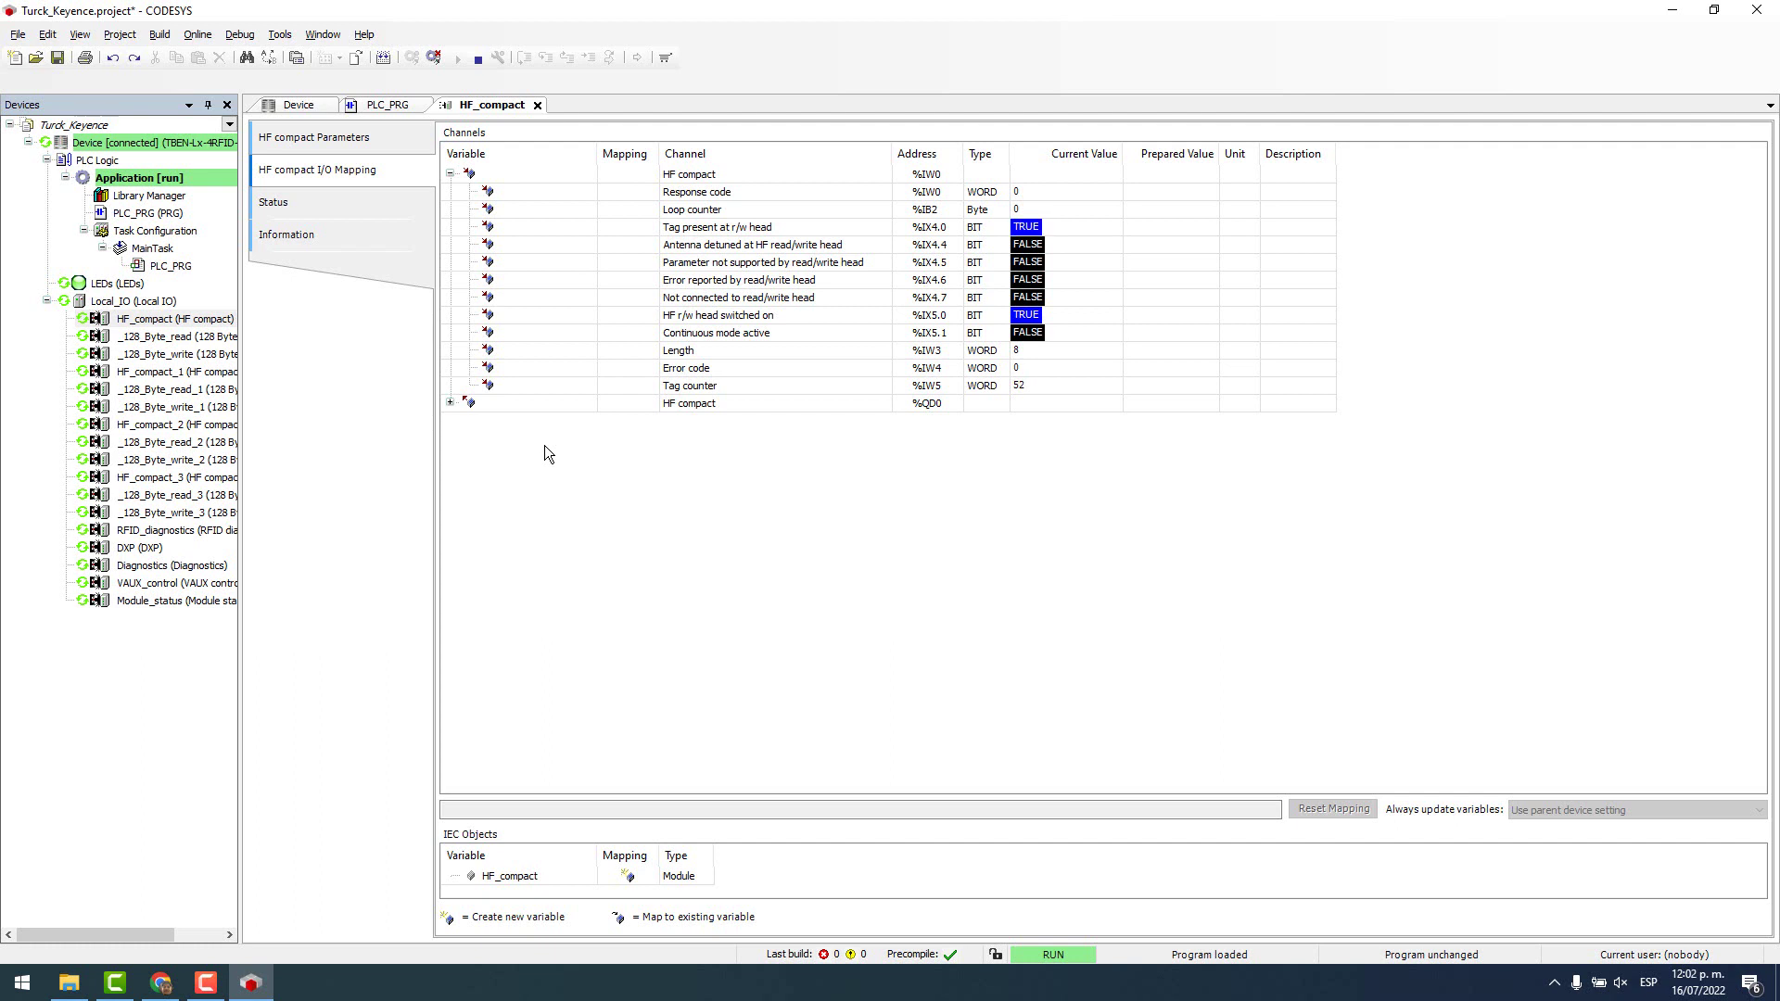
{"action": "left_click", "coordinate": [575, 228]}
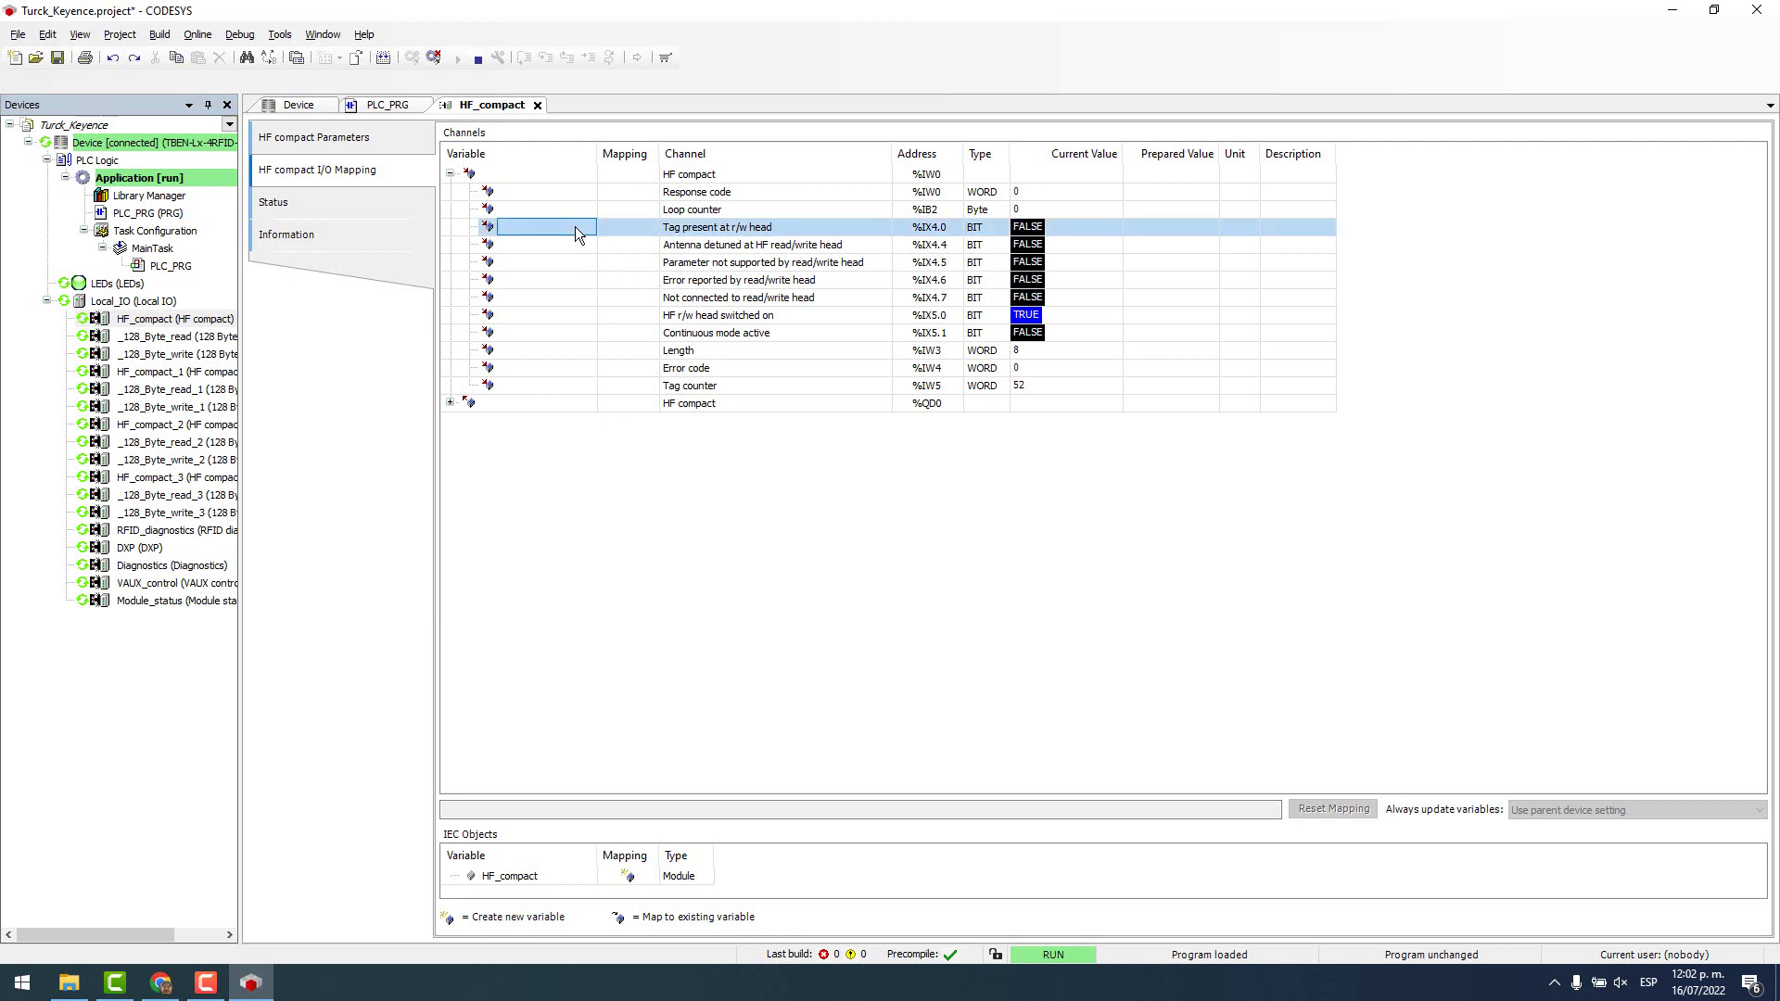
- Open the PLC_PRG program and log out of the controller to return to ladder editing
{"action": "double_click", "coordinate": [115, 215]}
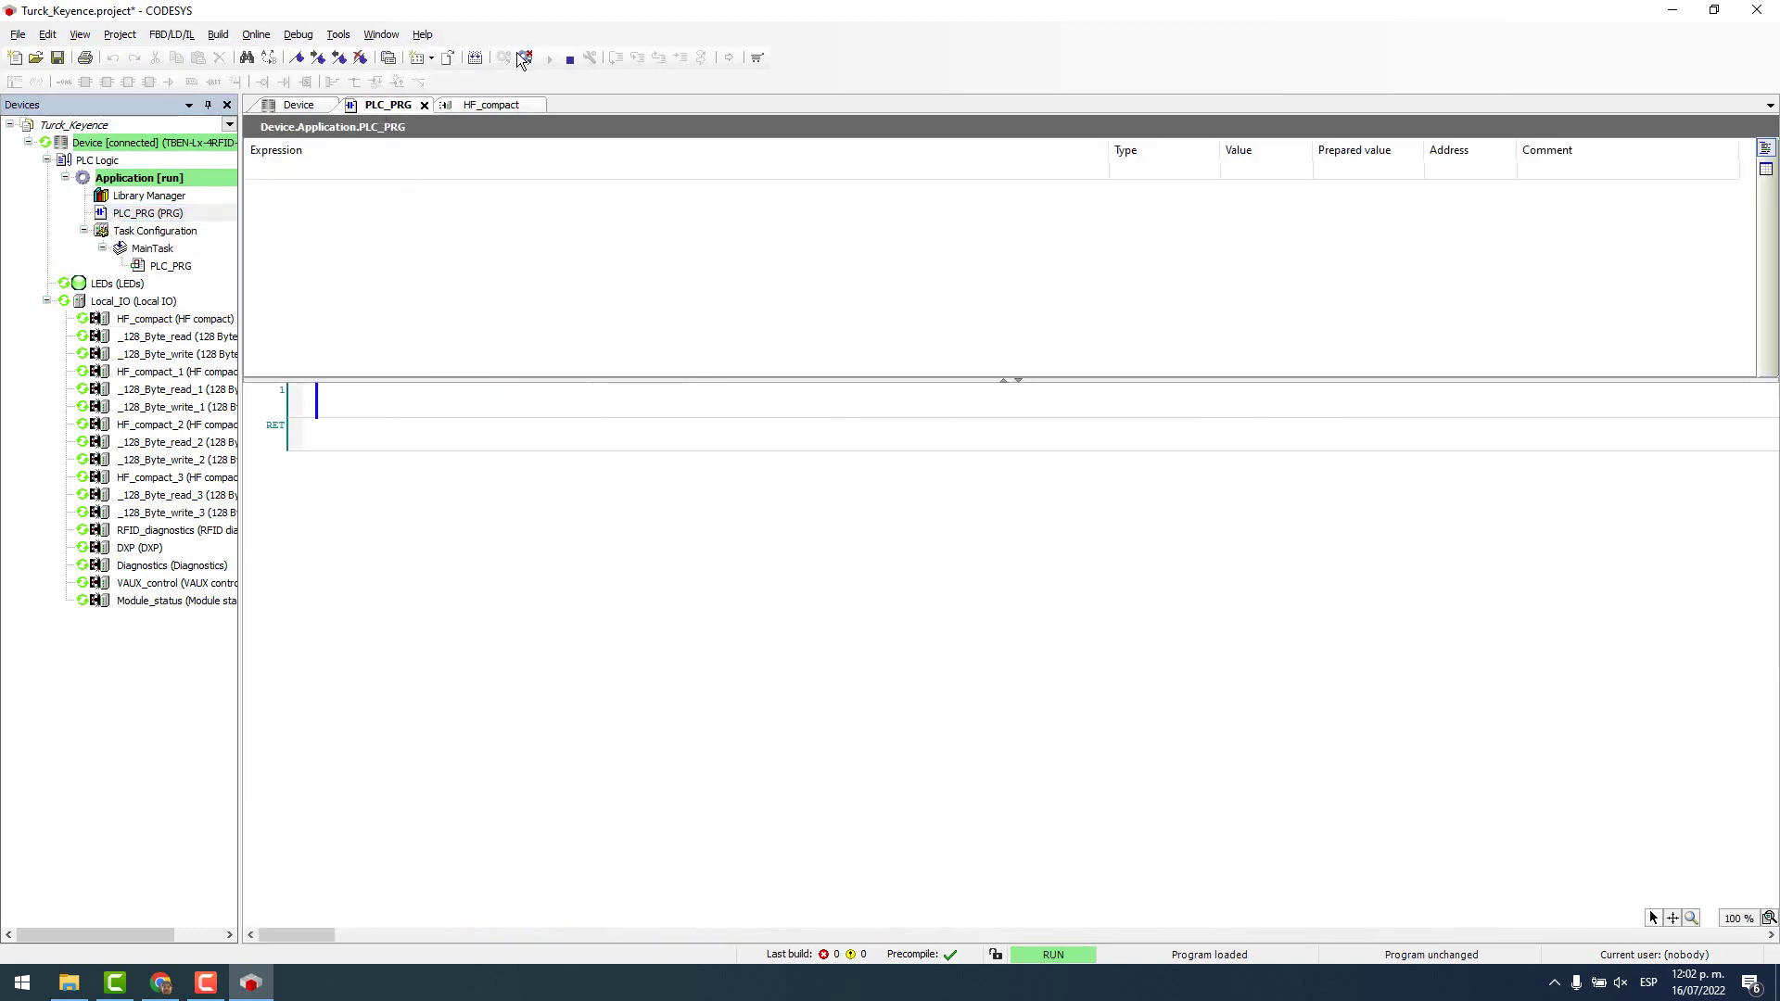
{"action": "left_click", "coordinate": [526, 57]}
{"action": "left_click", "coordinate": [405, 371]}
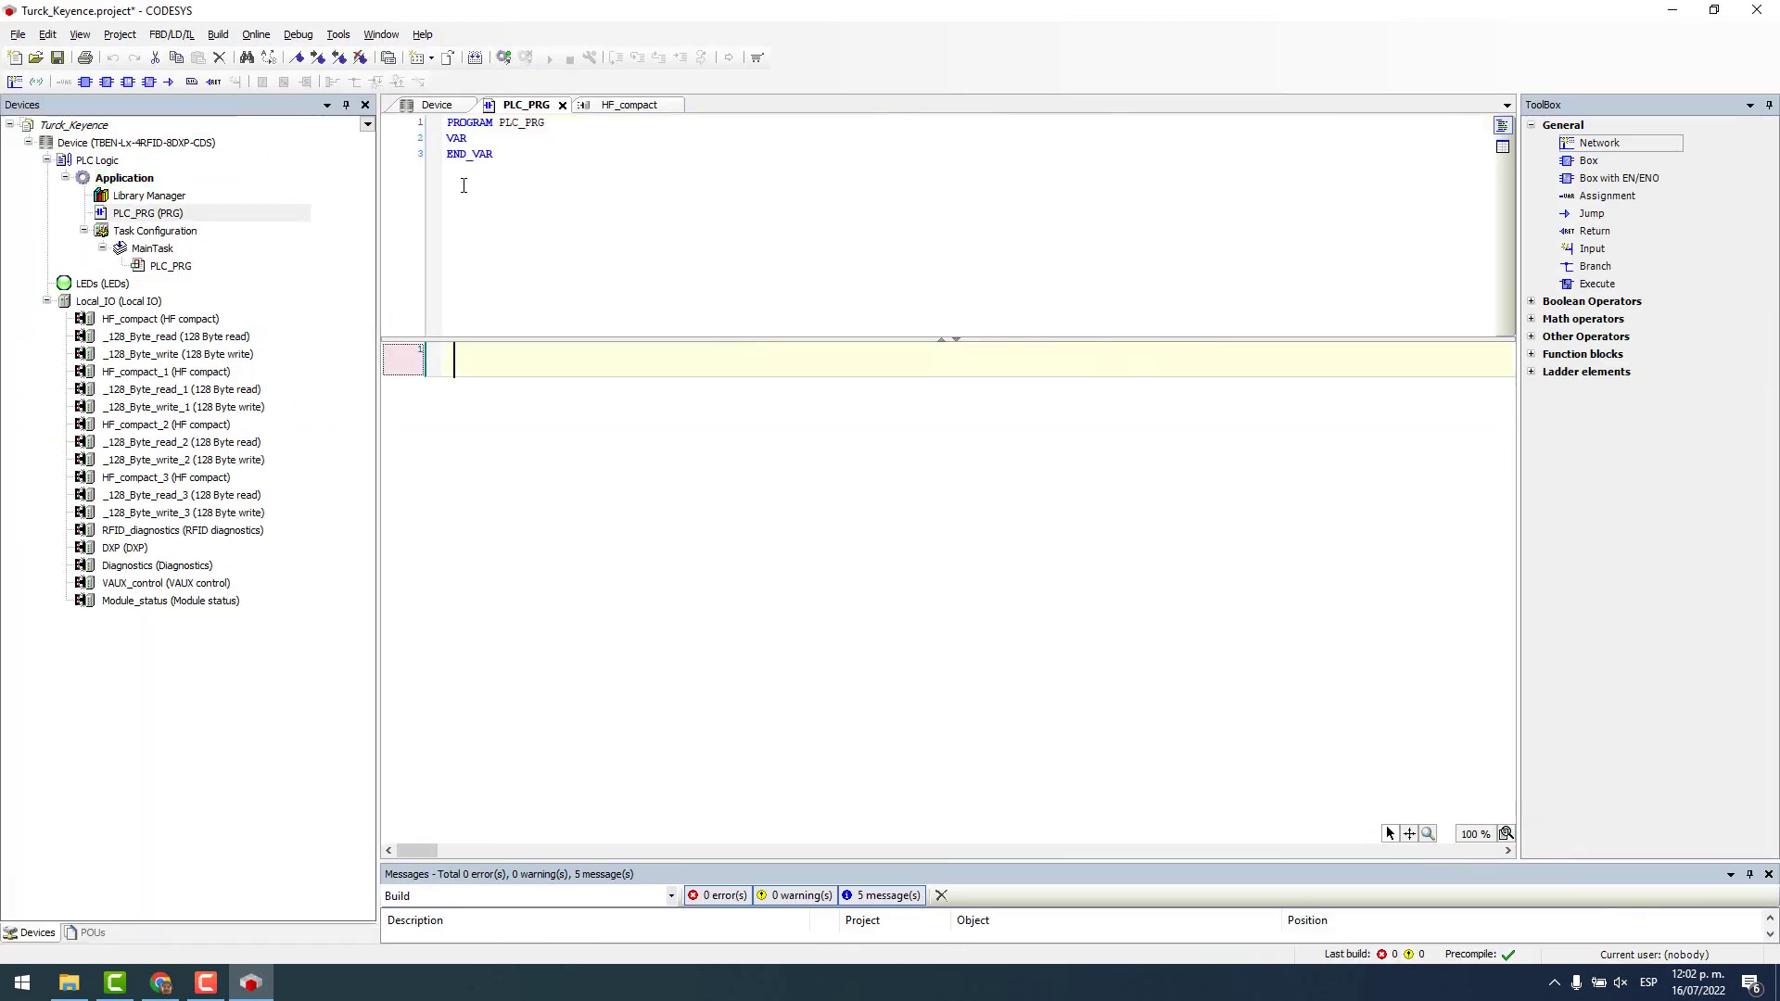
- Declare TAG_PRESENT_PORT_0 AT %IX4.0:BOOL; in PLC_PRG, taking the address from HF_compact's Tag present at r/w head channel
{"action": "left_click", "coordinate": [485, 141]}
{"action": "key", "text": "Return"}
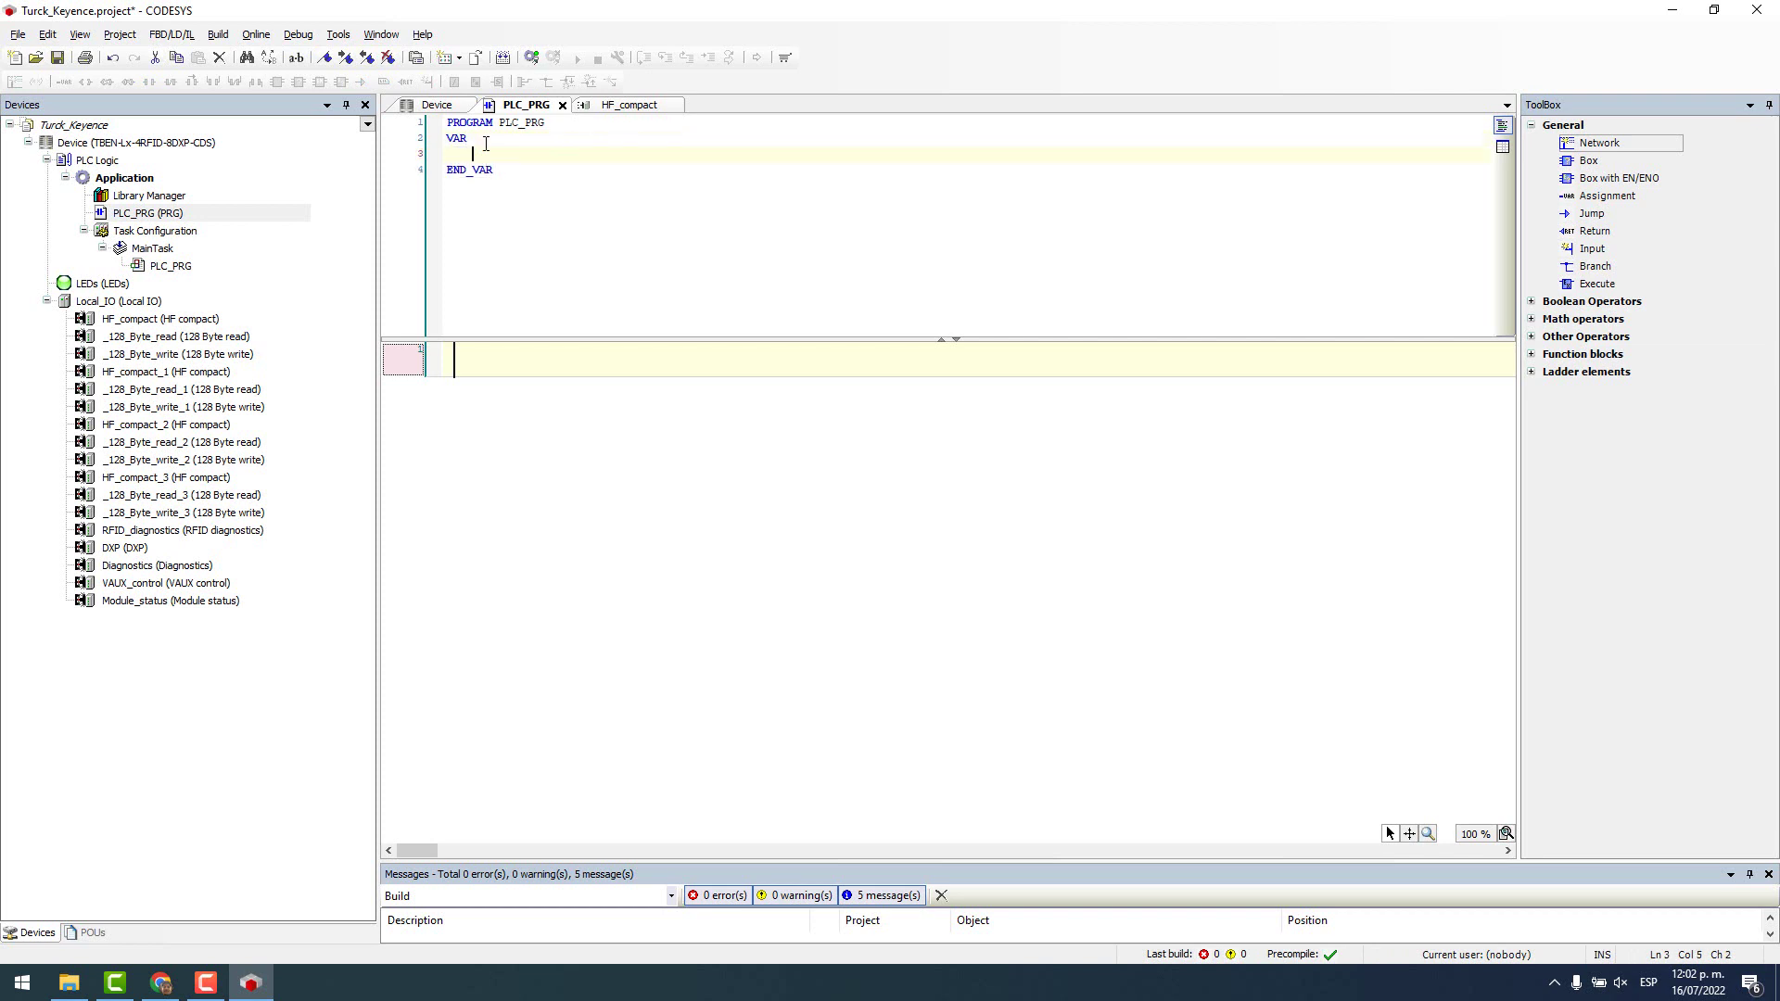
{"action": "type", "text": "TAG"}
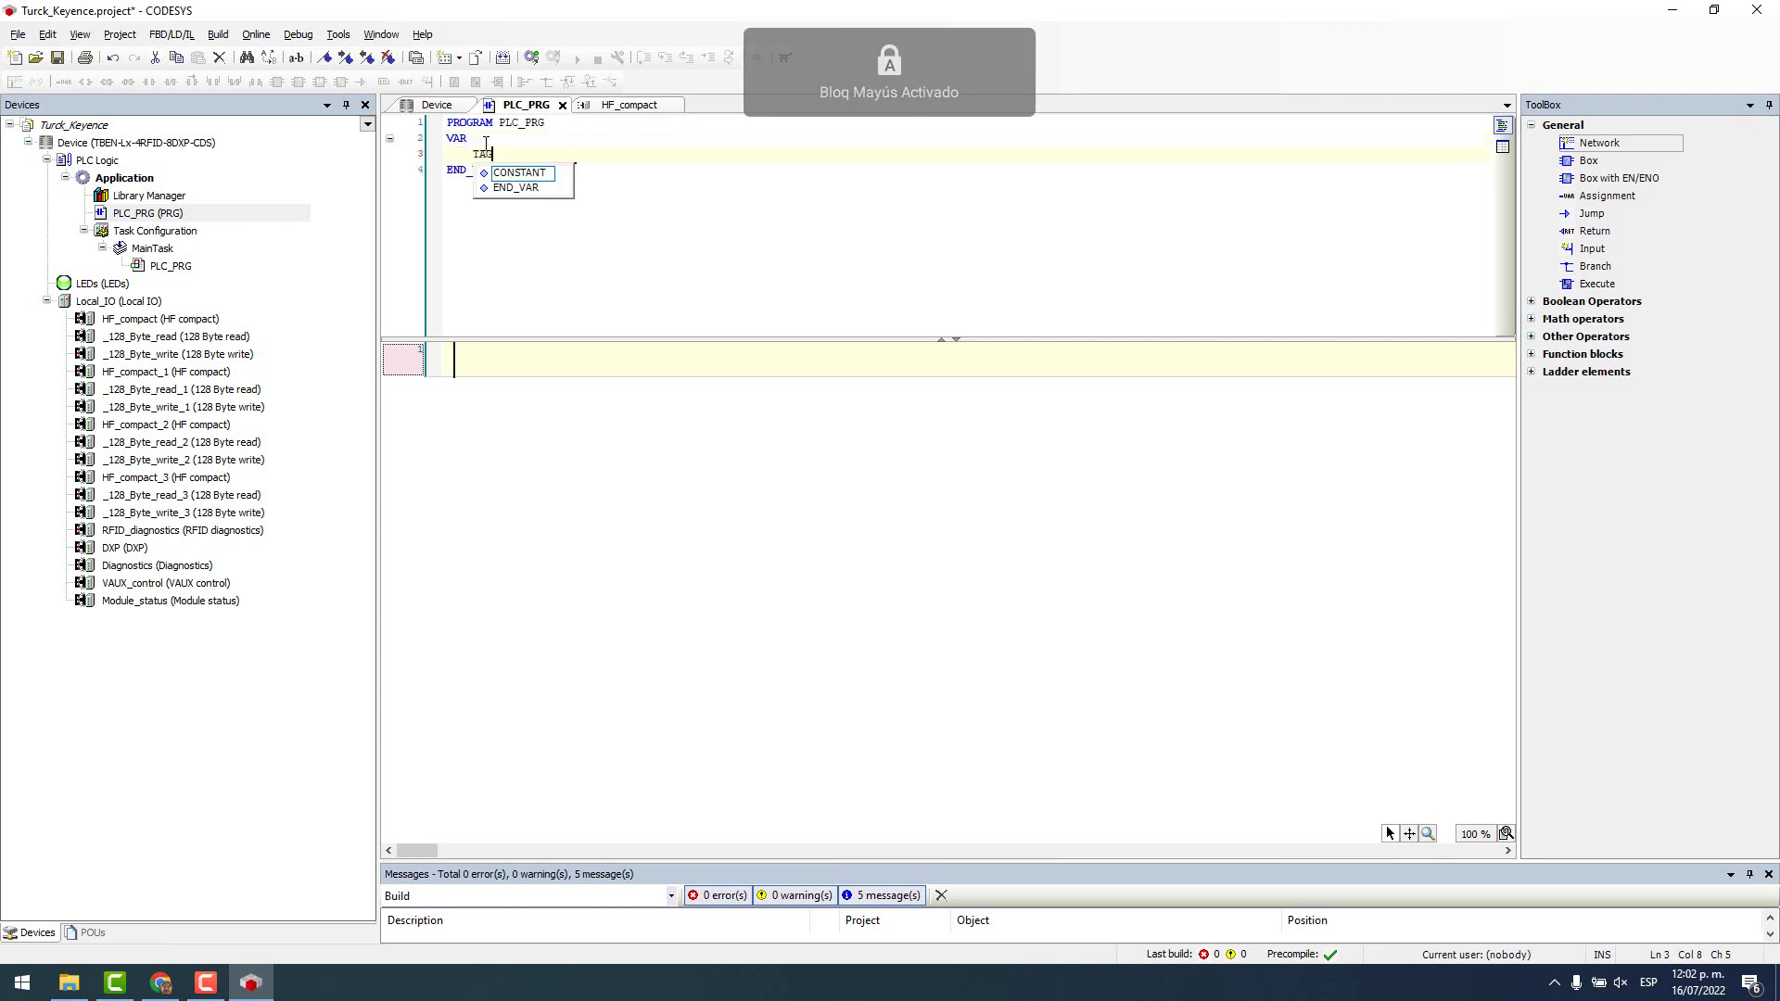
{"action": "type", "text": "_PRESENT_PORT_"}
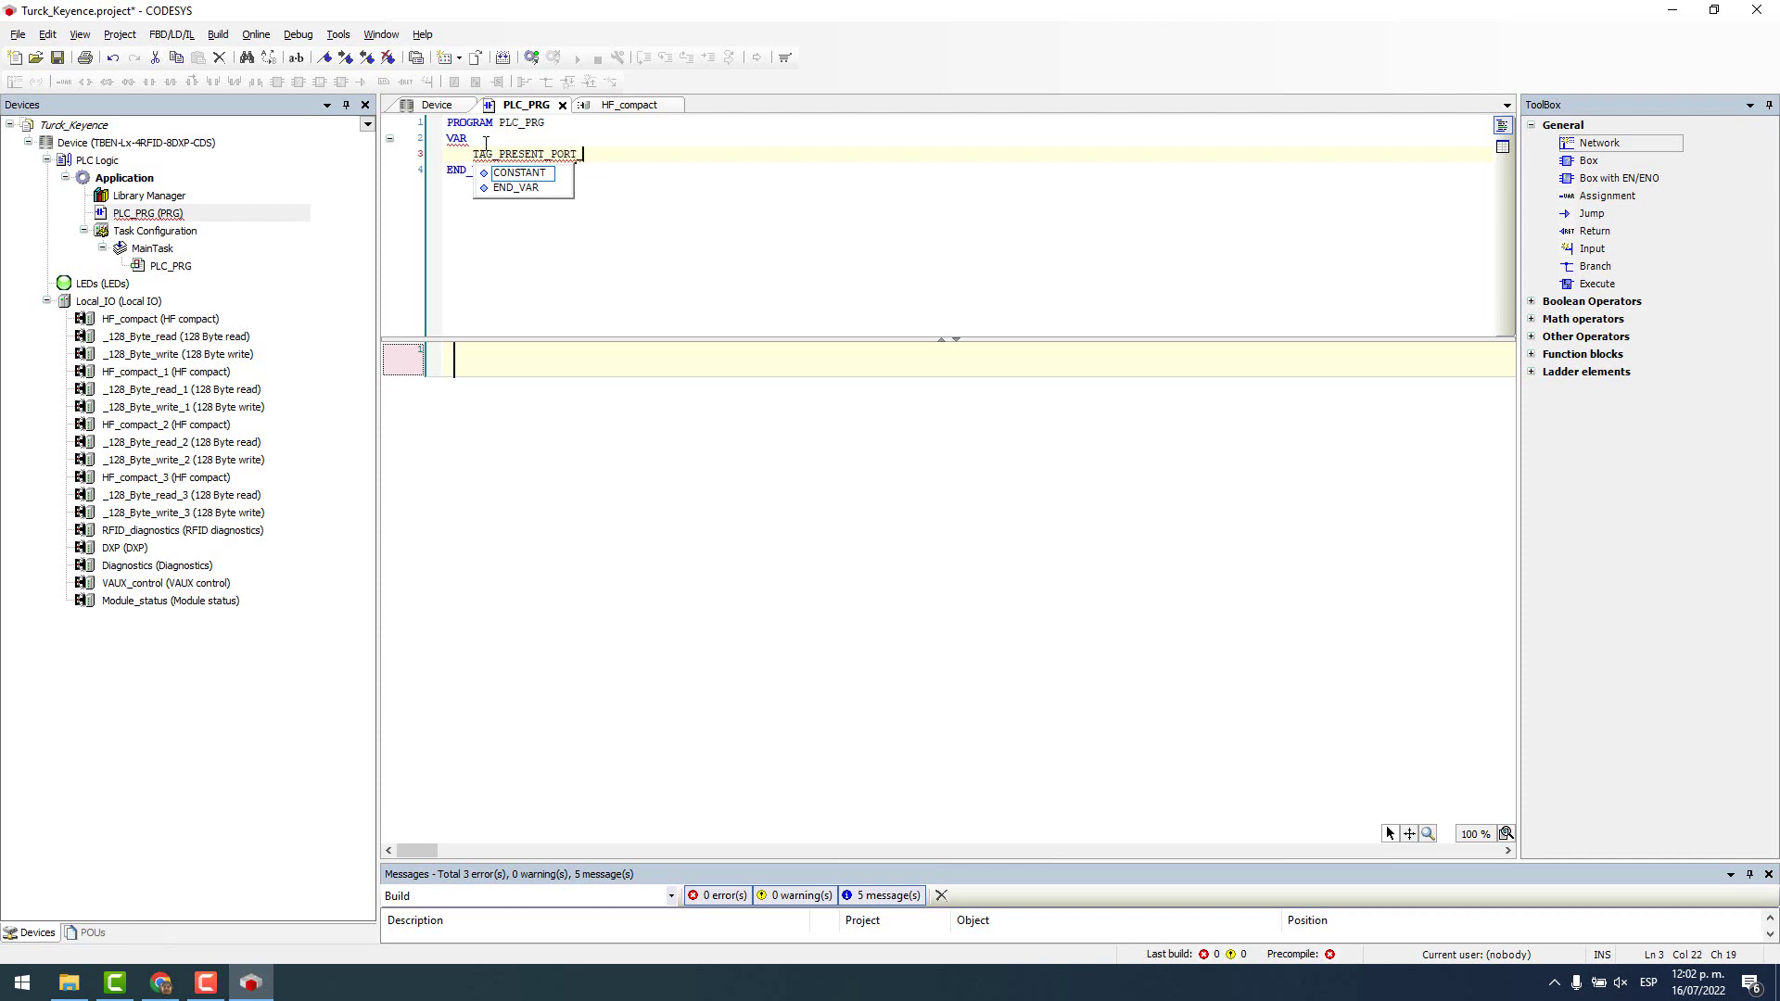
{"action": "type", "text": "0 AT"}
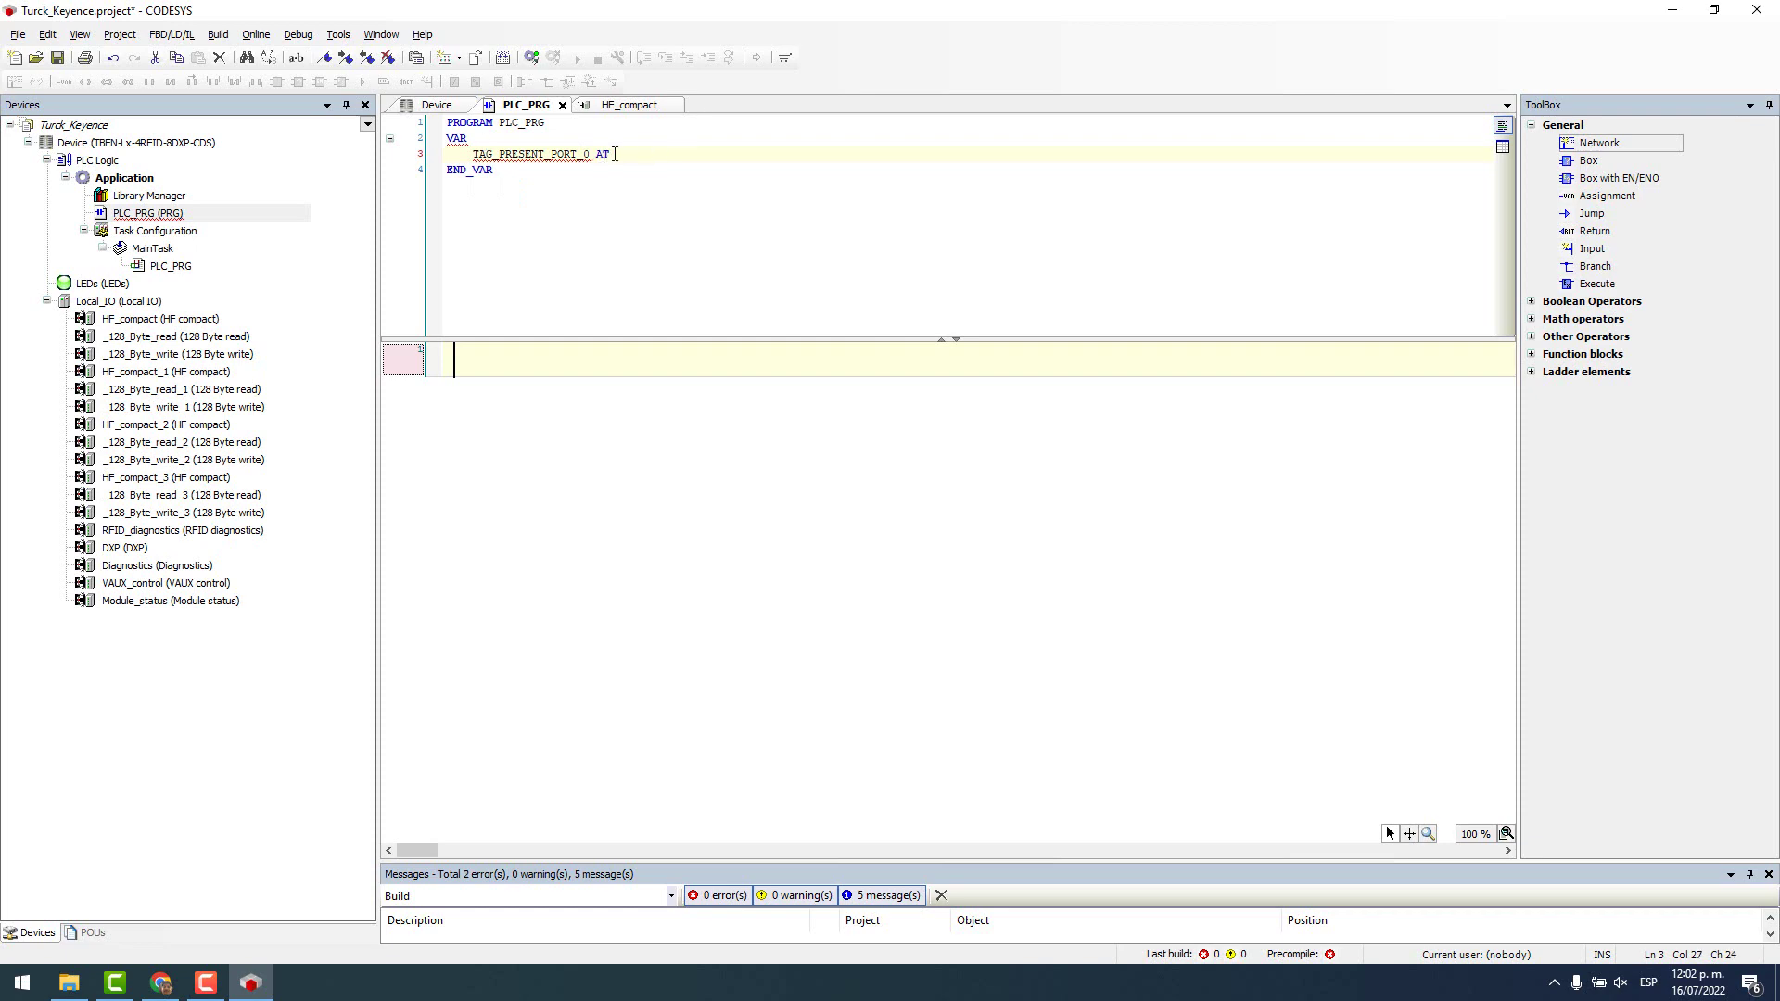
{"action": "left_click_drag", "start_coordinate": [614, 154], "coordinate": [599, 159]}
{"action": "double_click", "coordinate": [148, 319]}
{"action": "left_click", "coordinate": [503, 477]}
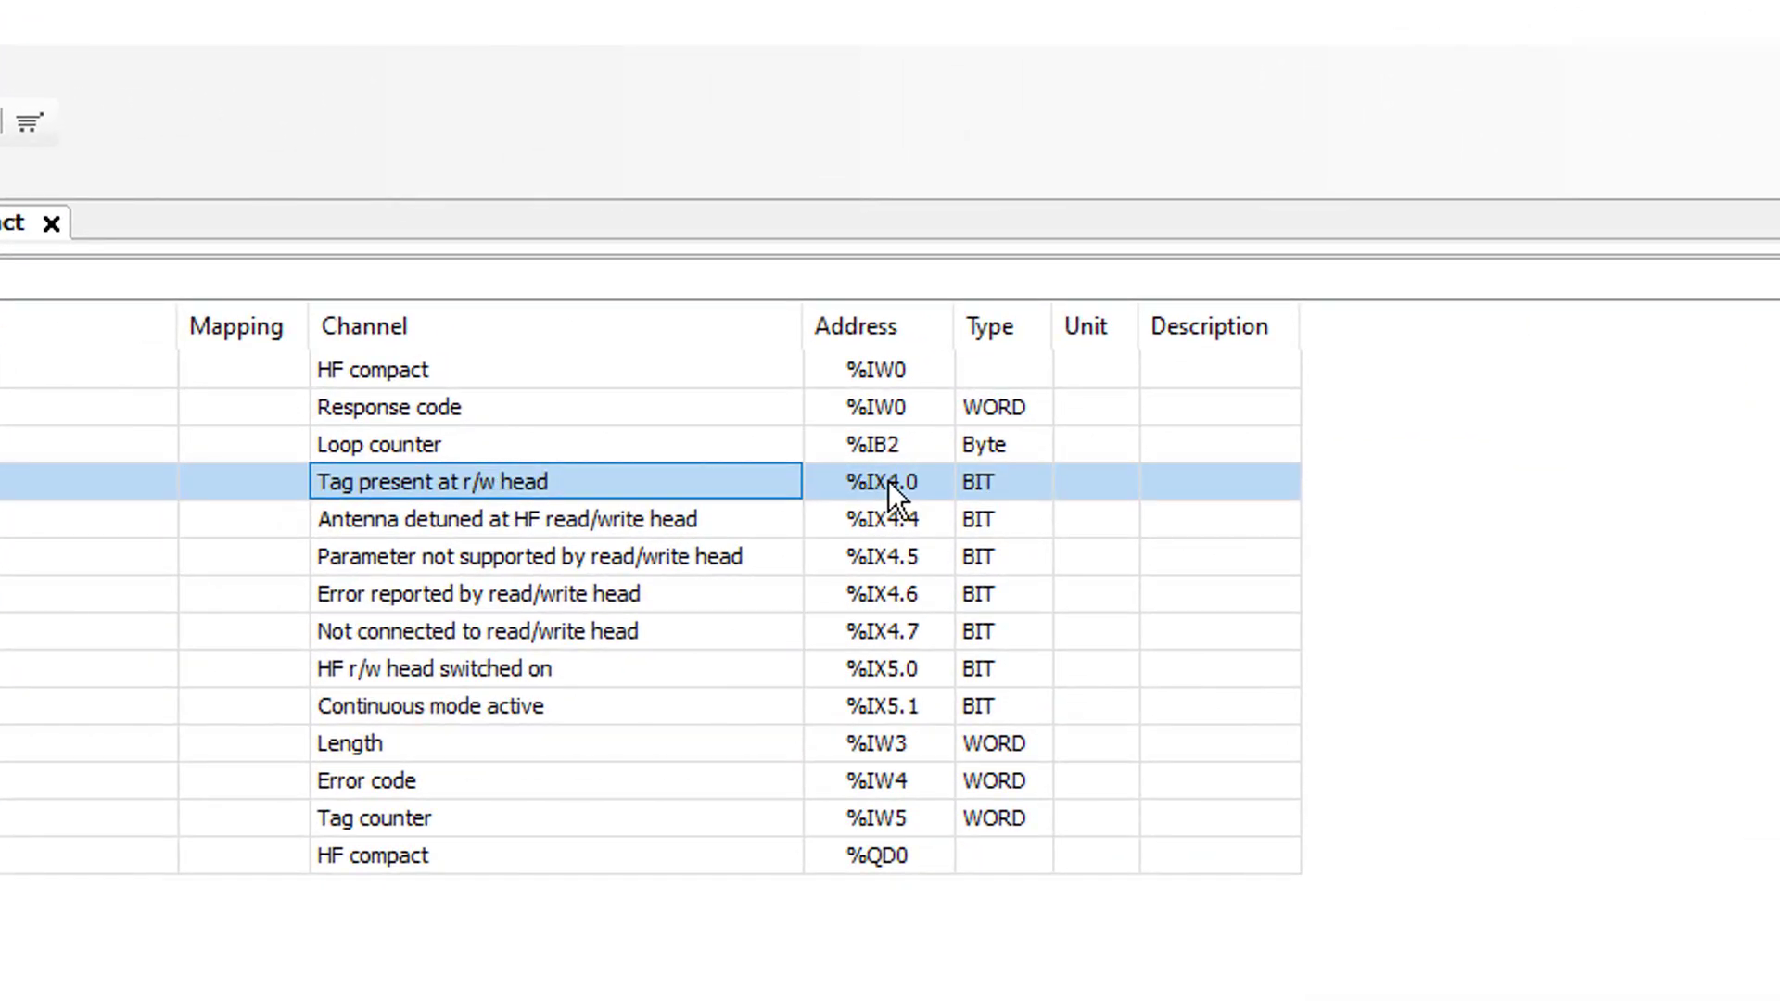
{"action": "left_click", "coordinate": [278, 139]}
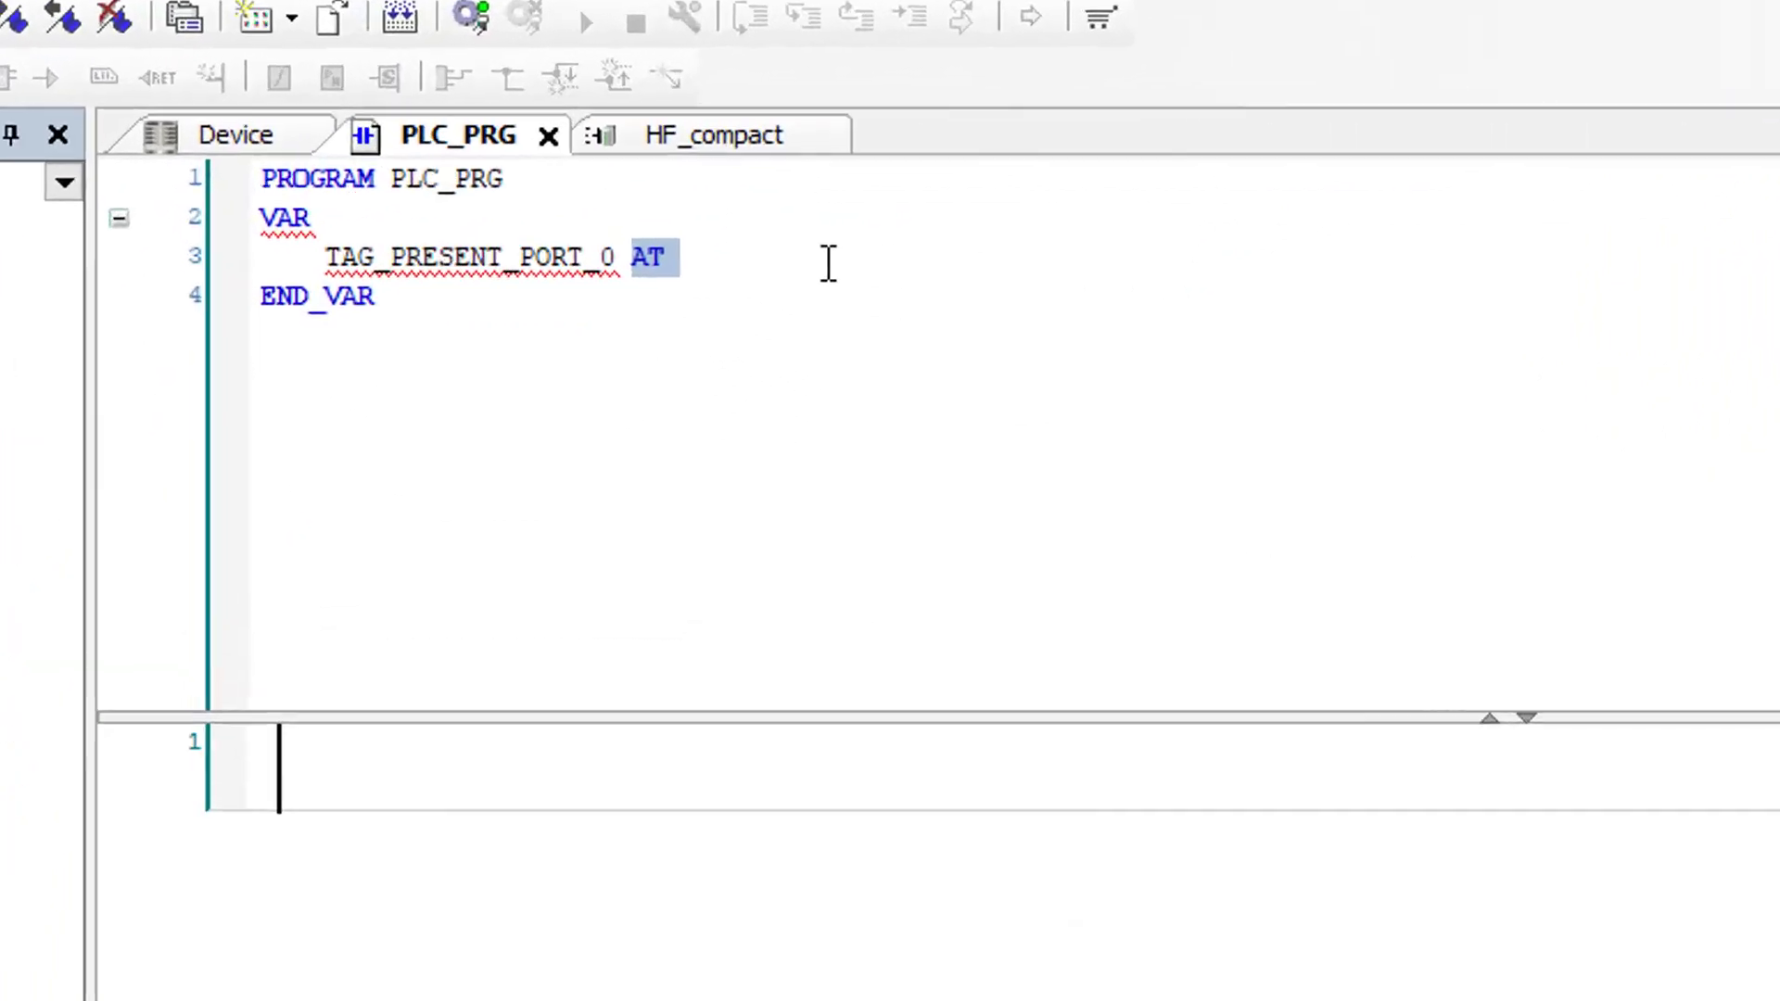
{"action": "type", "text": "%IX"}
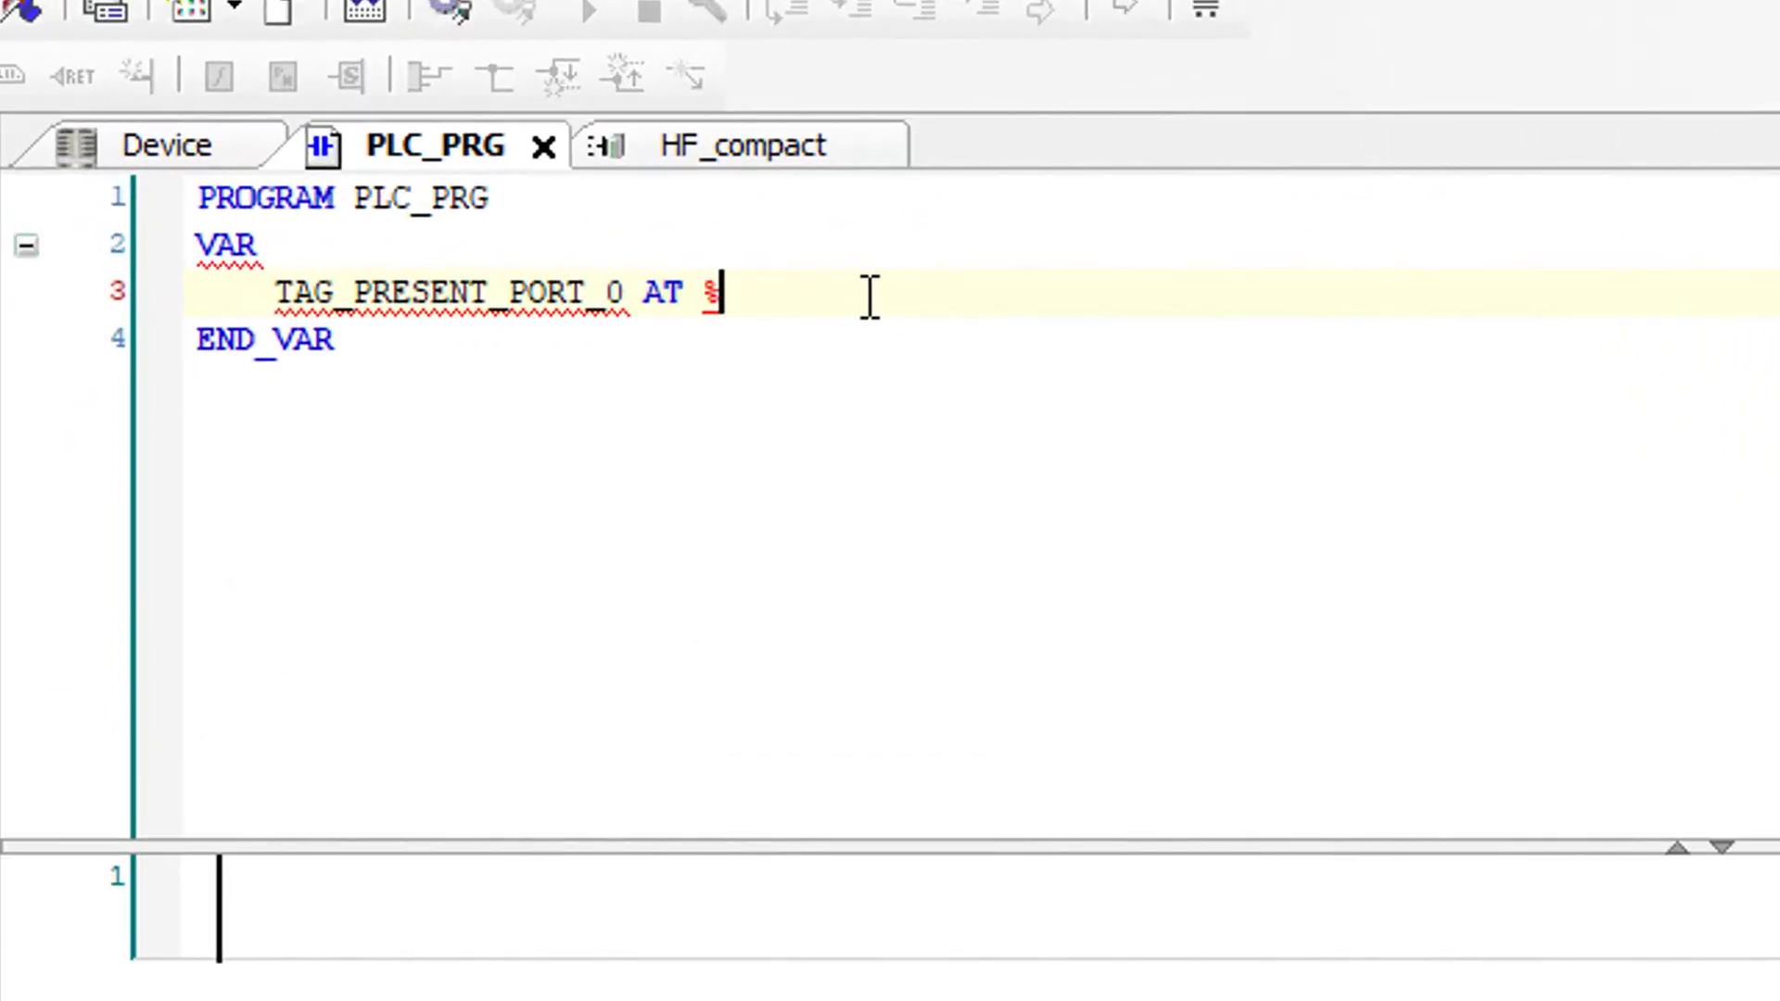
{"action": "type", "text": "4.0"}
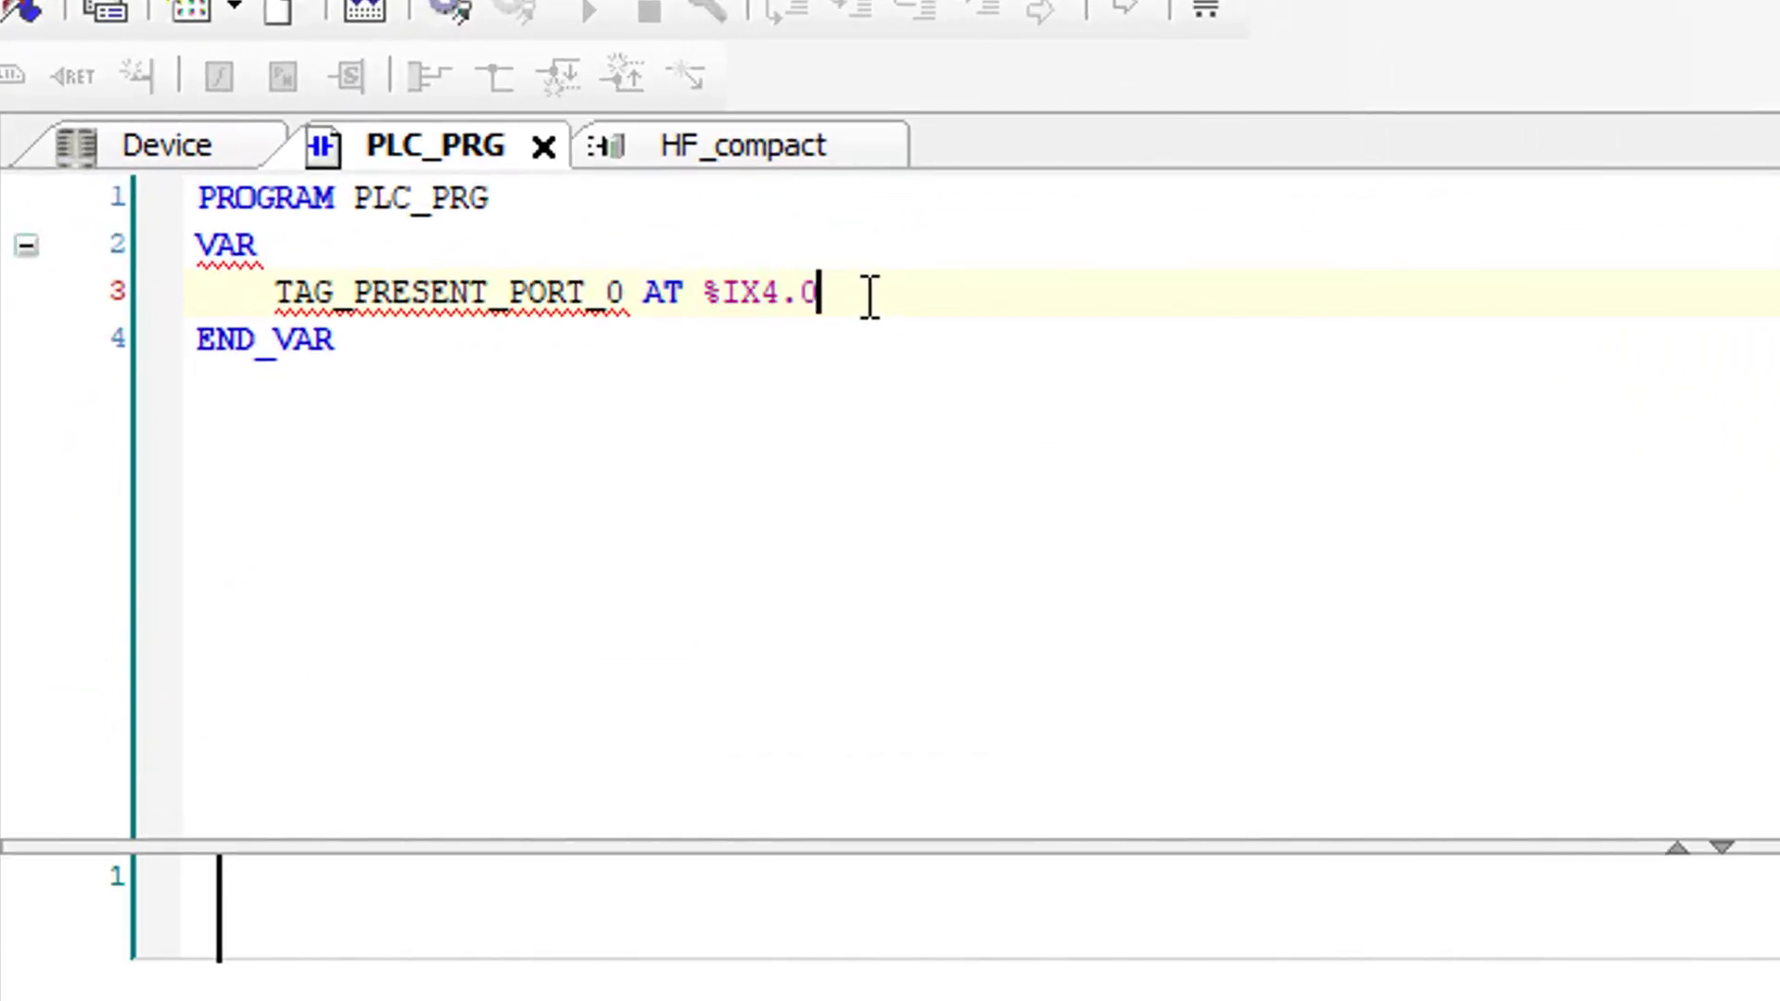
{"action": "type", "text": ":BOOL;"}
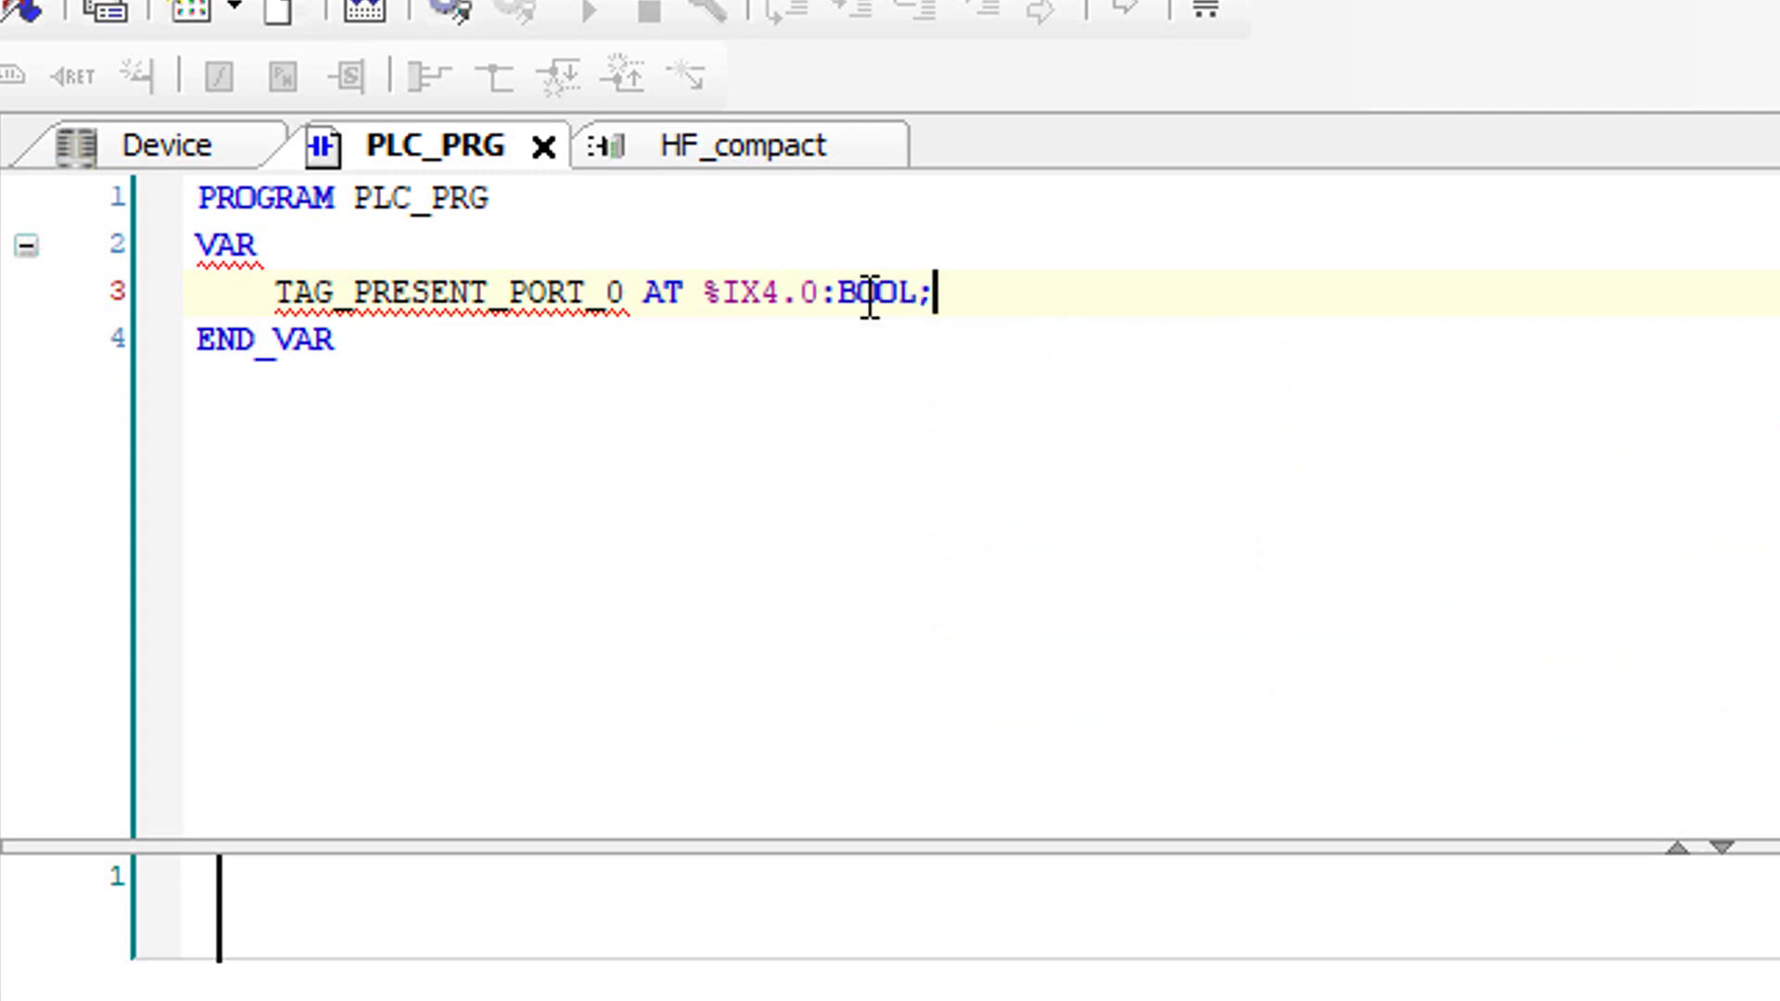
{"action": "key", "text": "Return"}
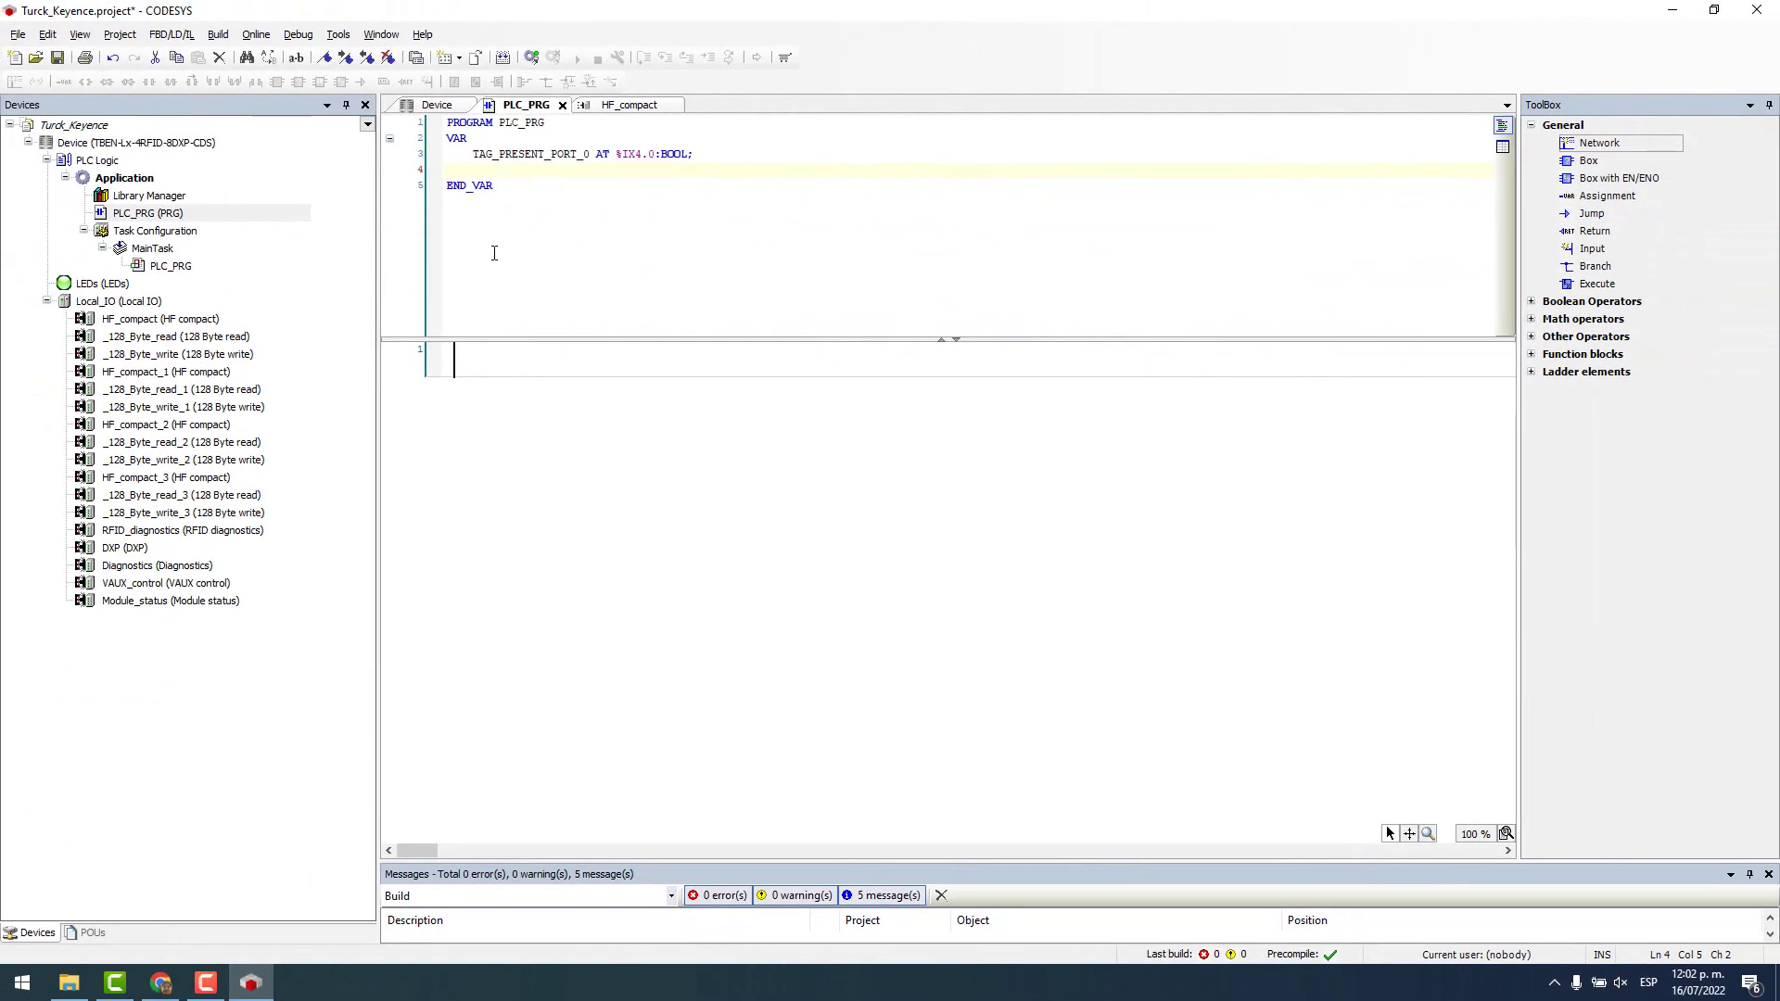
- Insert a normally open contact in network 1 and assign it the variable TAG_PRESENT_PORT_0
{"action": "left_click", "coordinate": [417, 382]}
{"action": "left_click", "coordinate": [149, 82]}
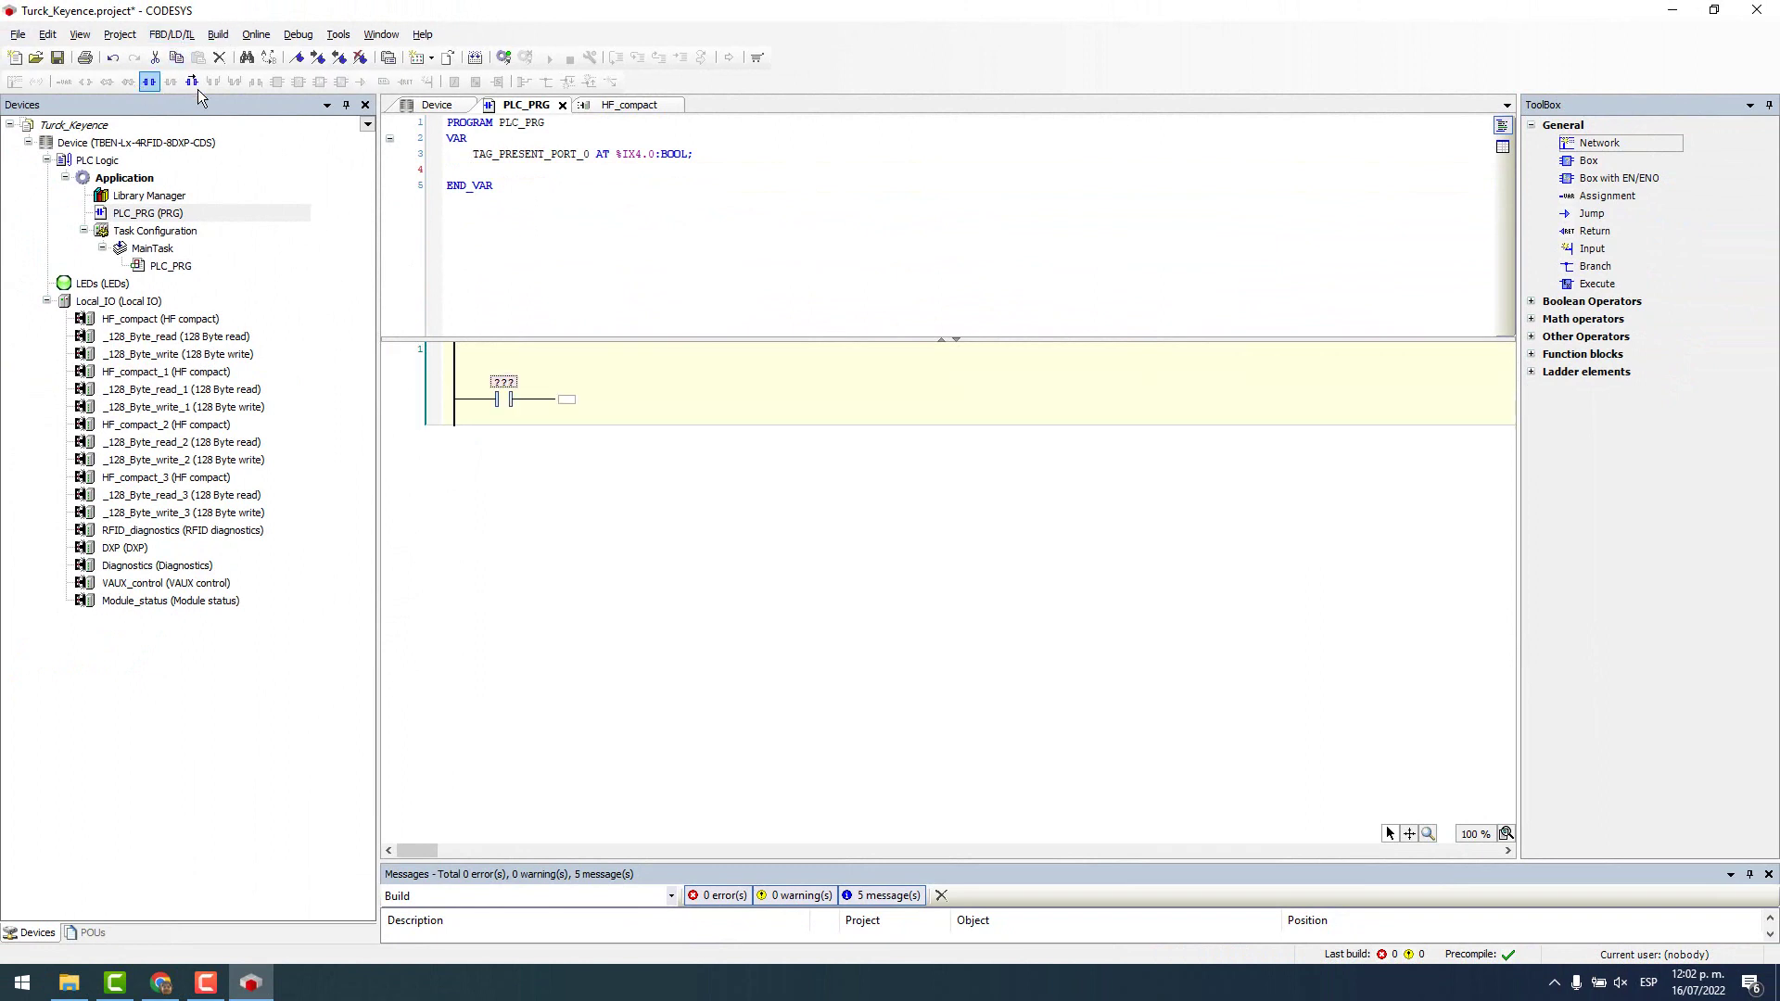
{"action": "left_click", "coordinate": [503, 382]}
{"action": "type", "text": "TAG"}
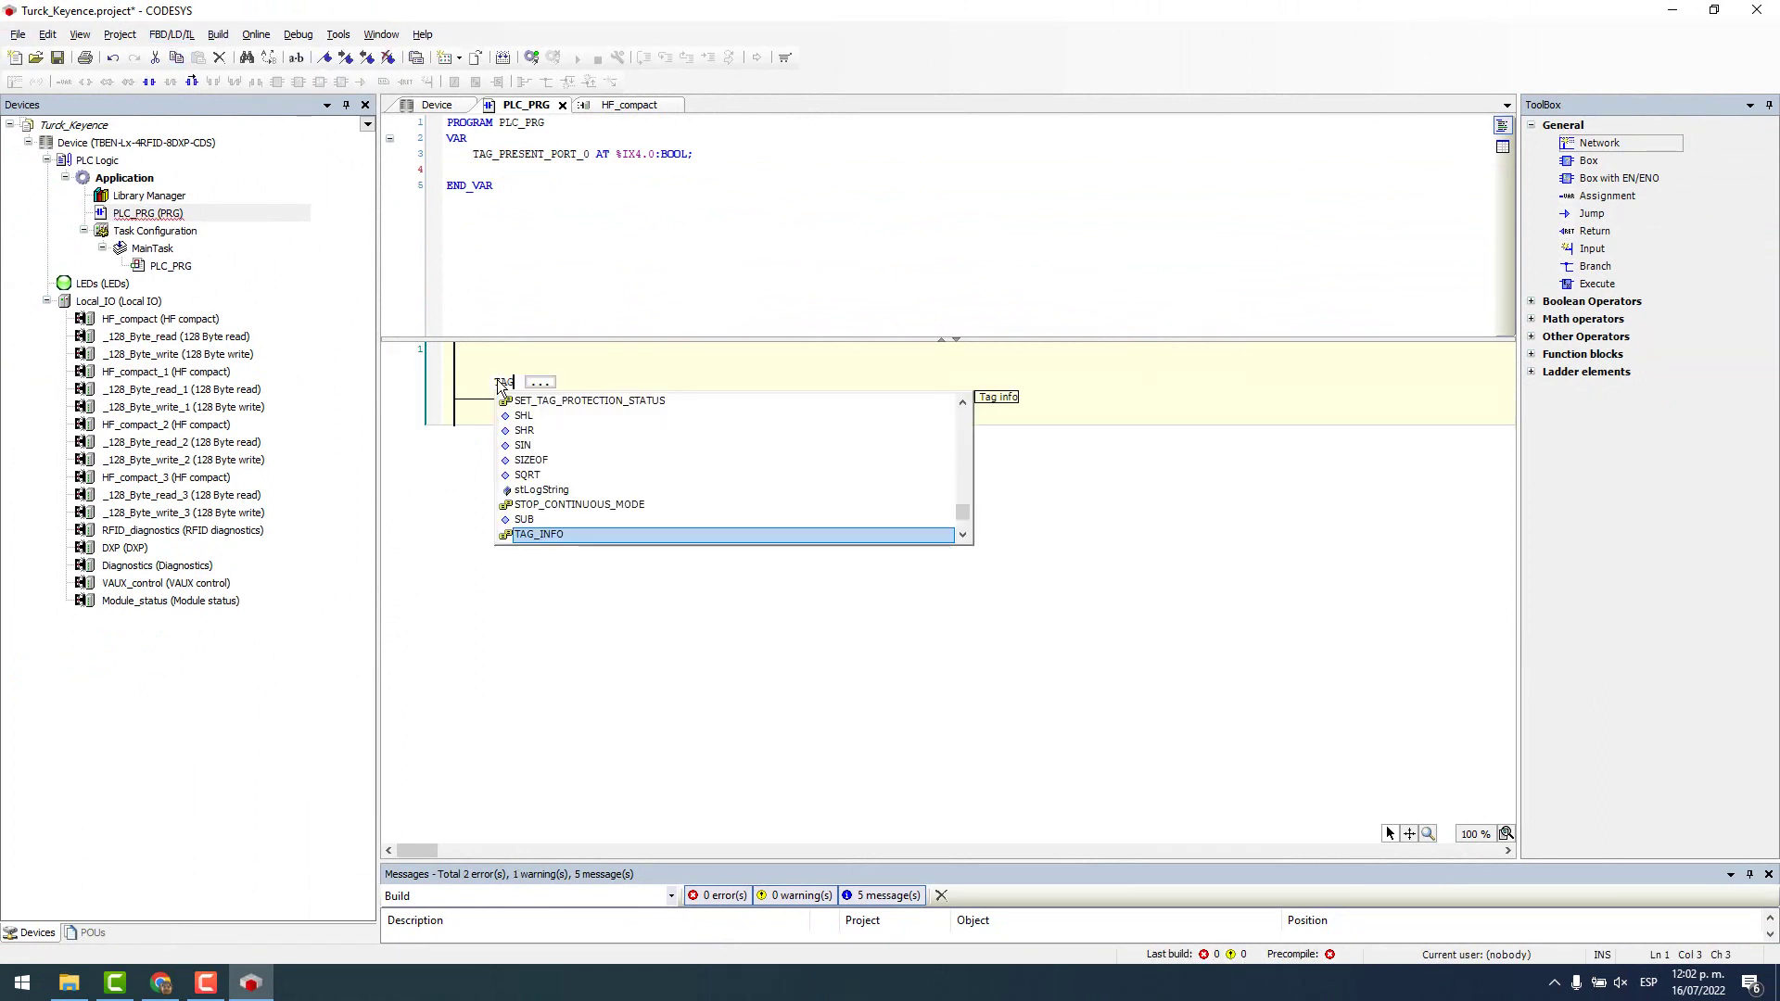
{"action": "type", "text": "_PRESENT"}
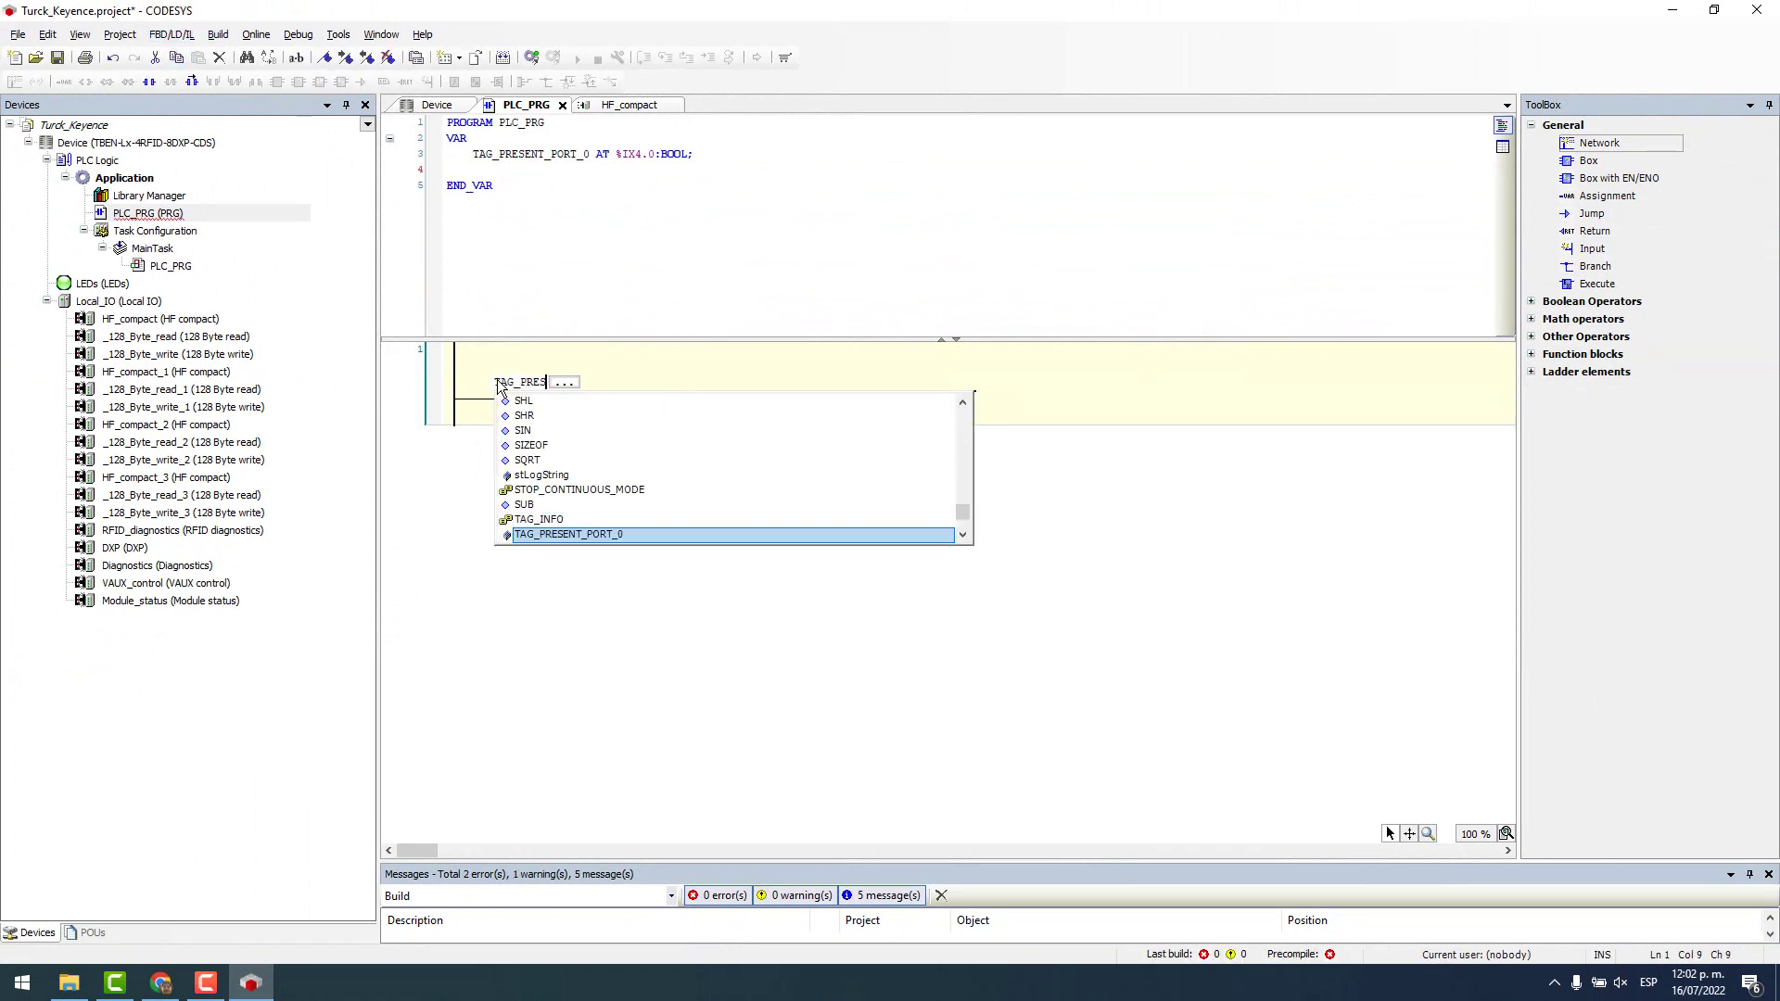
{"action": "key", "text": "Return"}
{"action": "key", "text": "Return"}
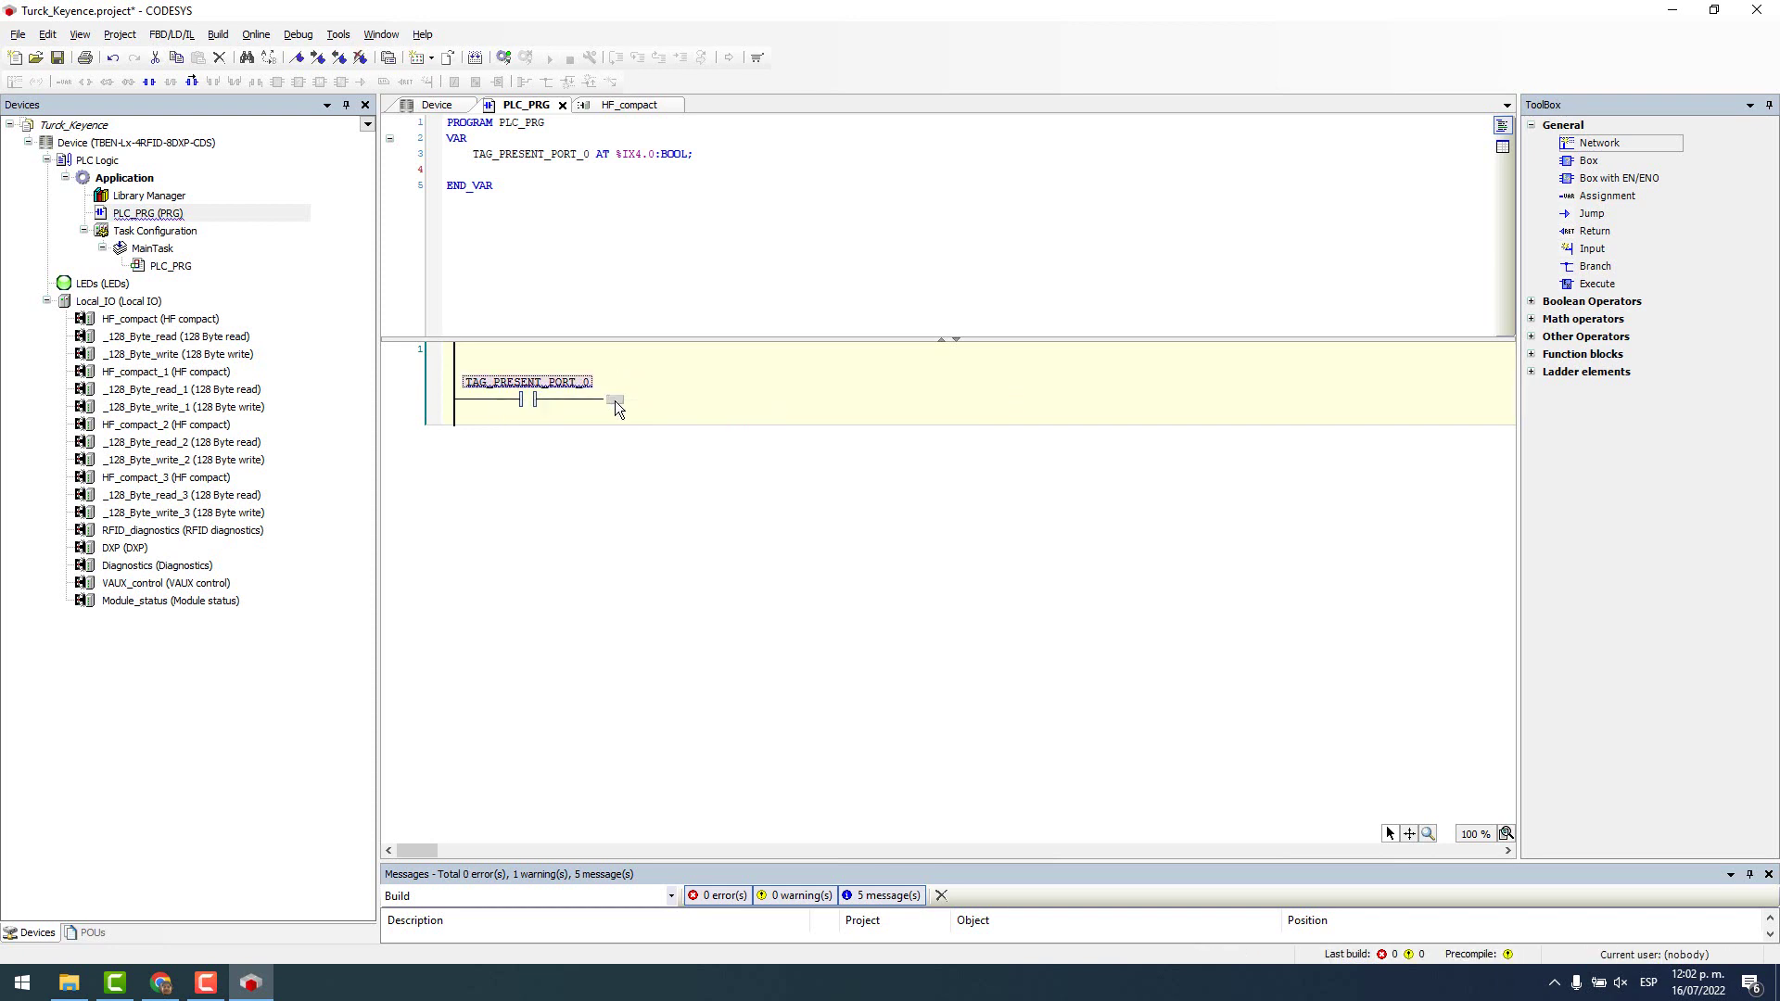
- Insert a coil at the end of network 1, after the TAG_PRESENT_PORT_0 contact
{"action": "left_click", "coordinate": [614, 400]}
{"action": "left_click", "coordinate": [85, 82]}
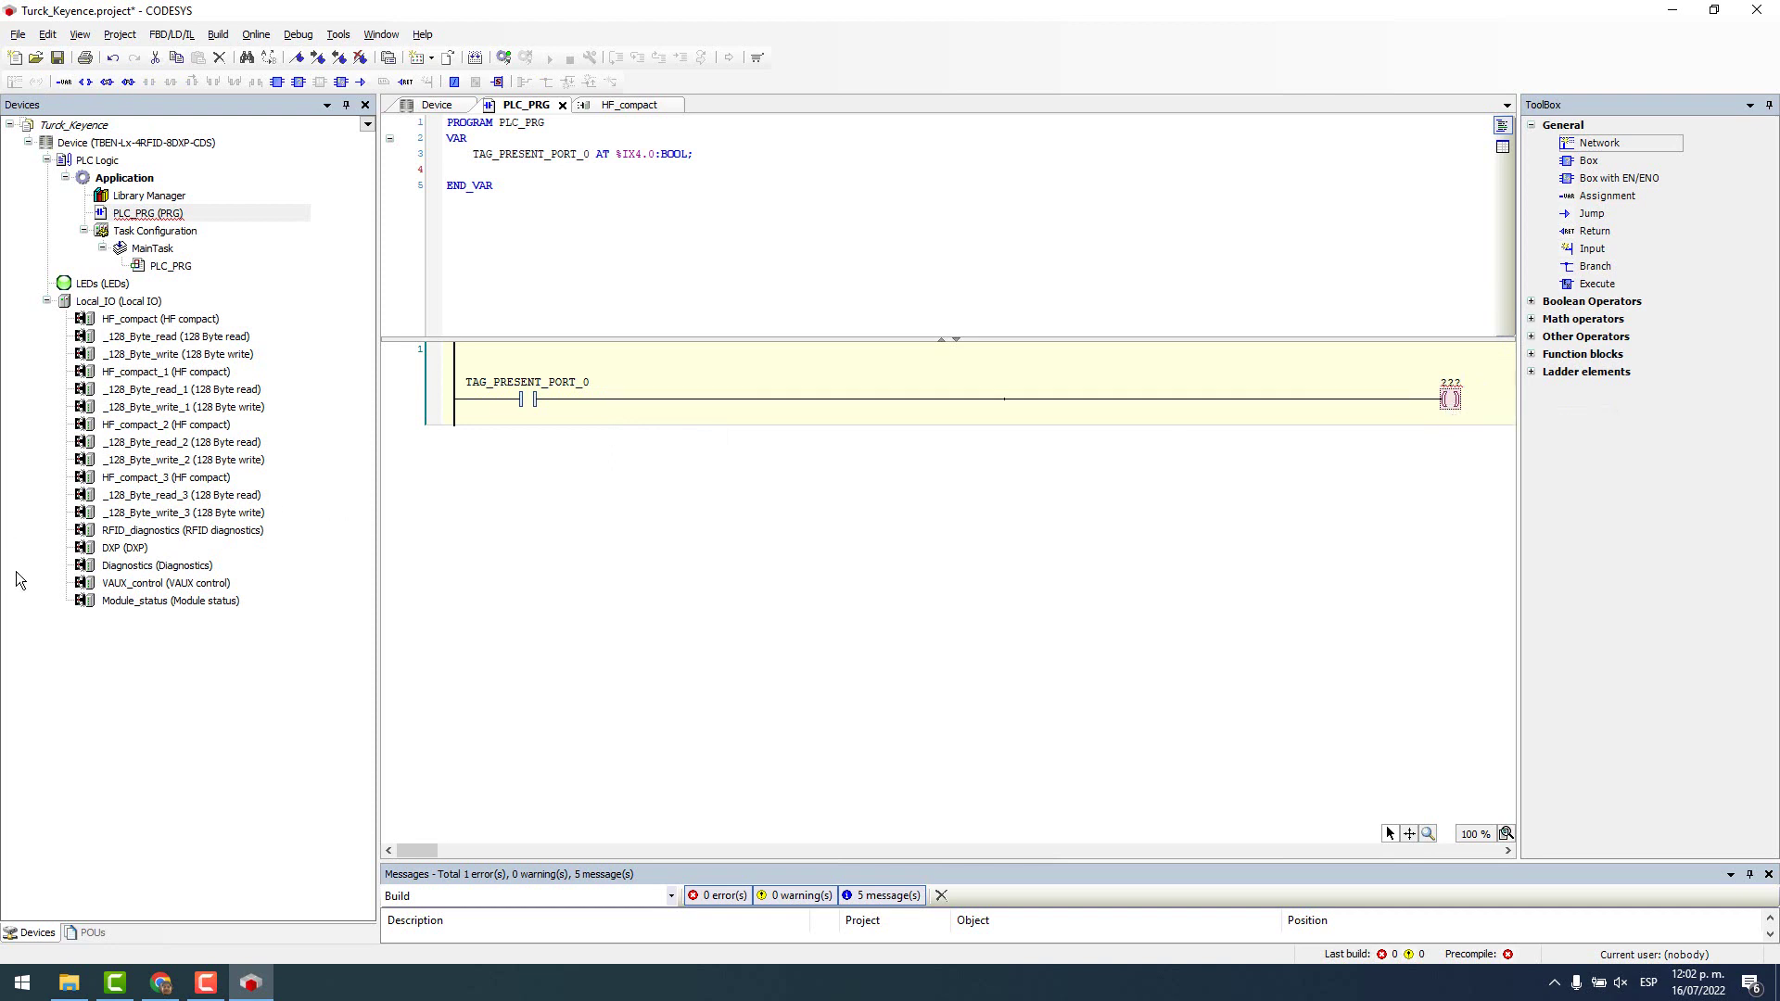
- Append the Turck Ethernet adapter, version 3.5.11.20, to the TBEN-Lx-4RFID-8DXP-CDS device
{"action": "right_click", "coordinate": [154, 144]}
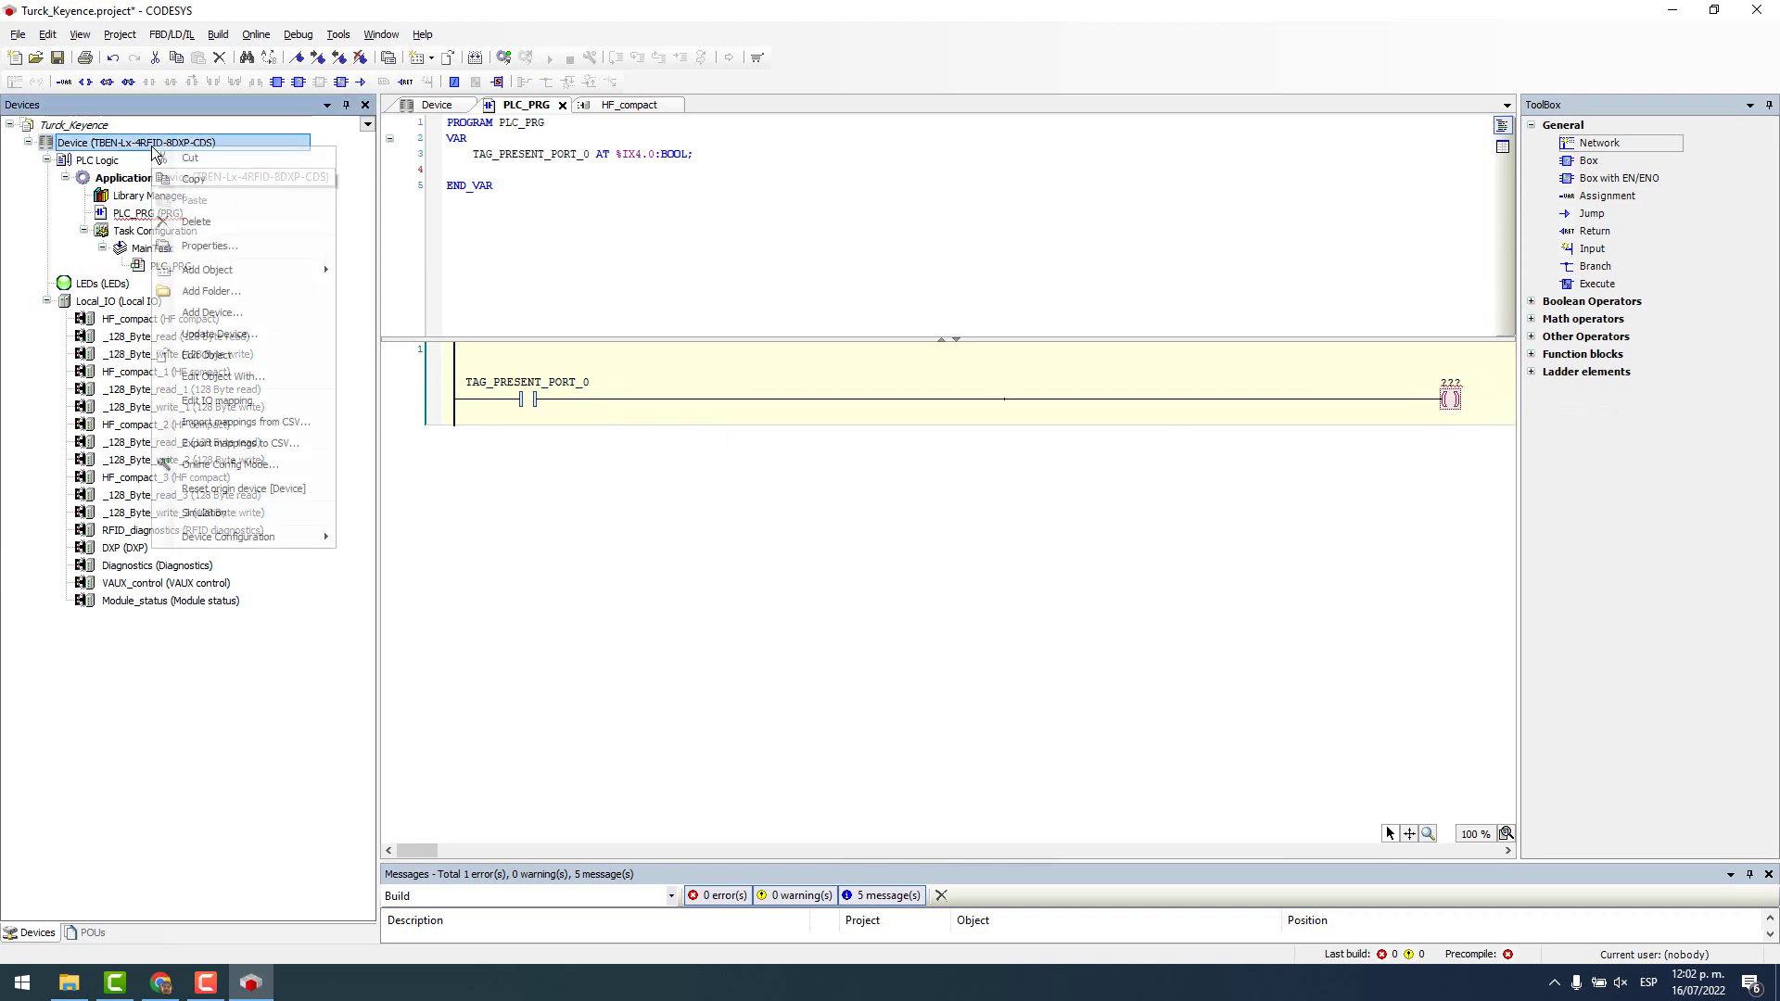
{"action": "left_click", "coordinate": [223, 312]}
{"action": "double_click", "coordinate": [420, 267]}
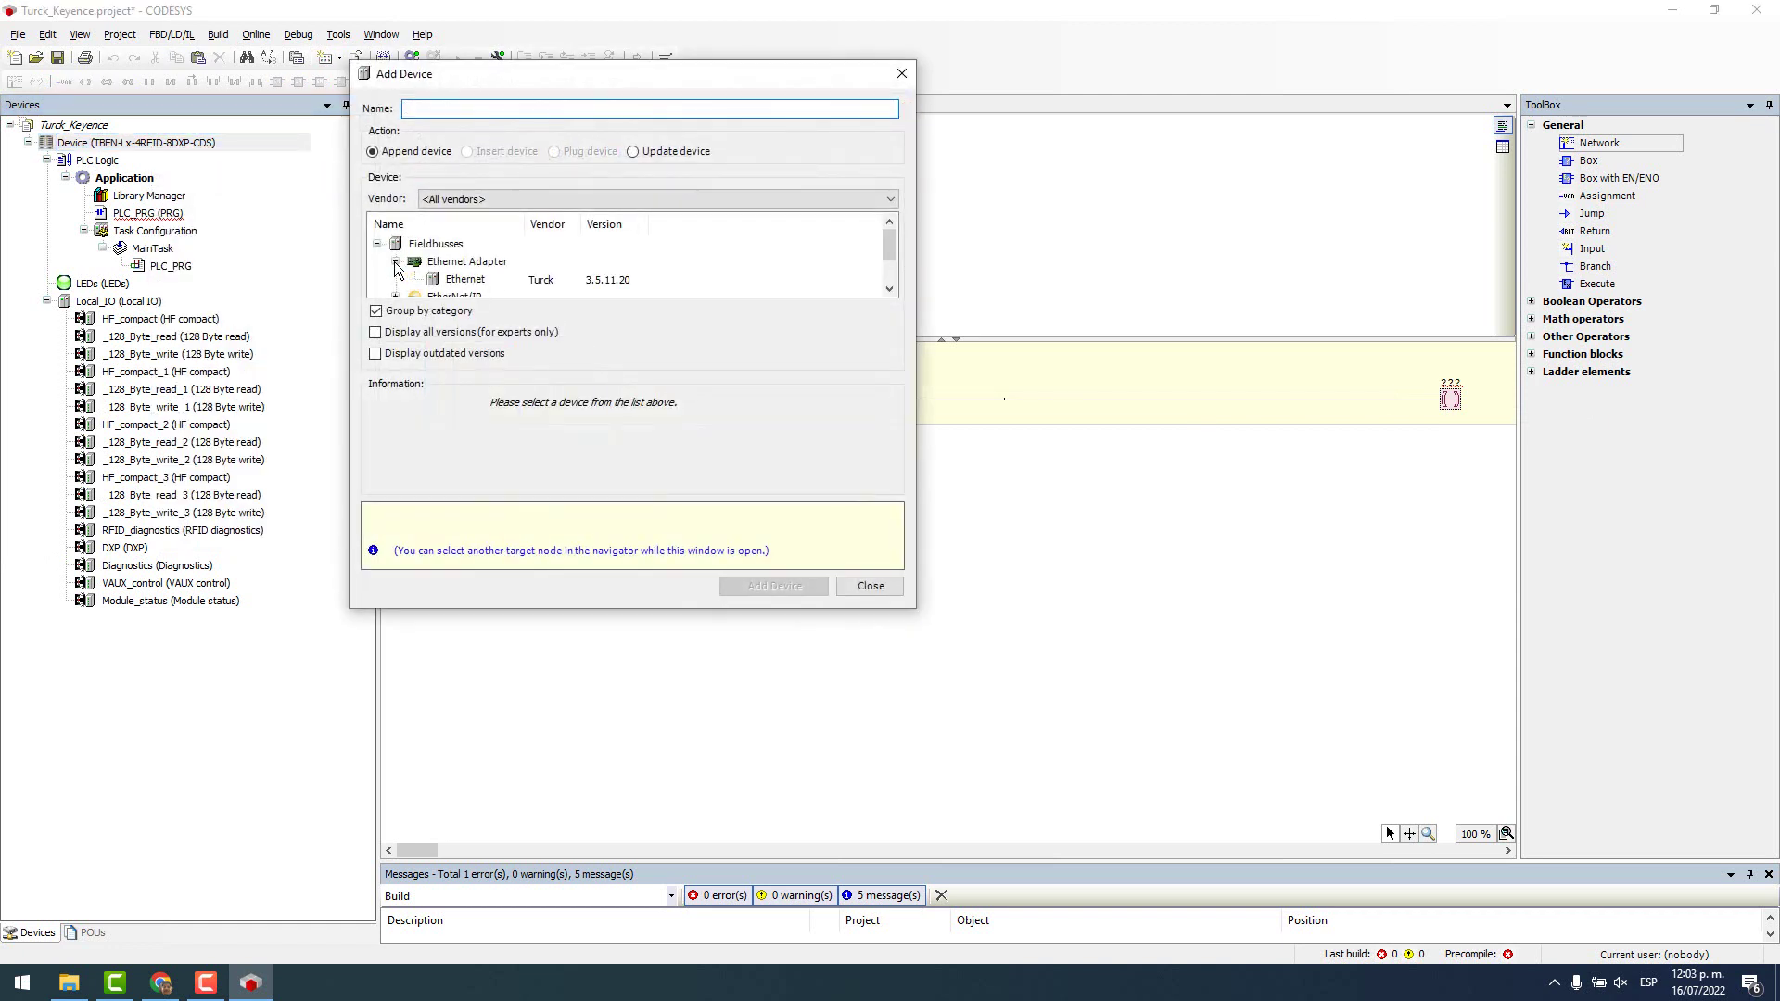
{"action": "double_click", "coordinate": [461, 282]}
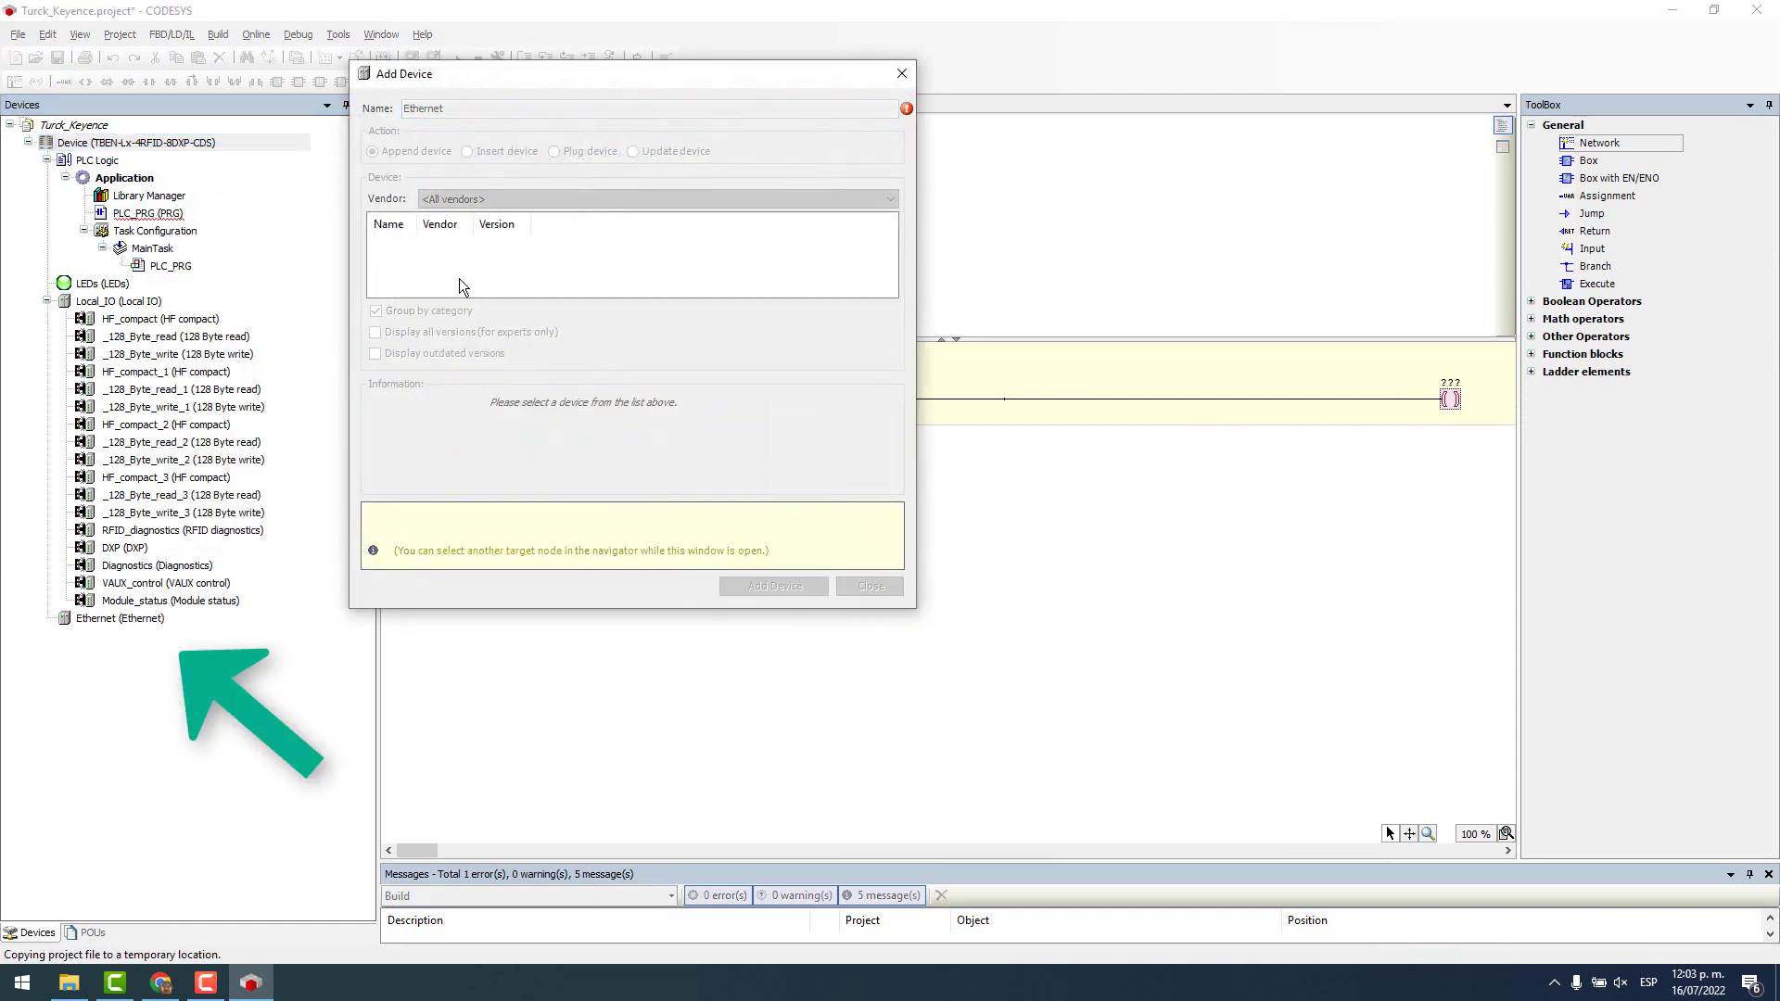
- Append the Turck Ethernet IP Slave local adapter, version 1.0.5.0, under the Ethernet node
{"action": "left_click", "coordinate": [103, 621]}
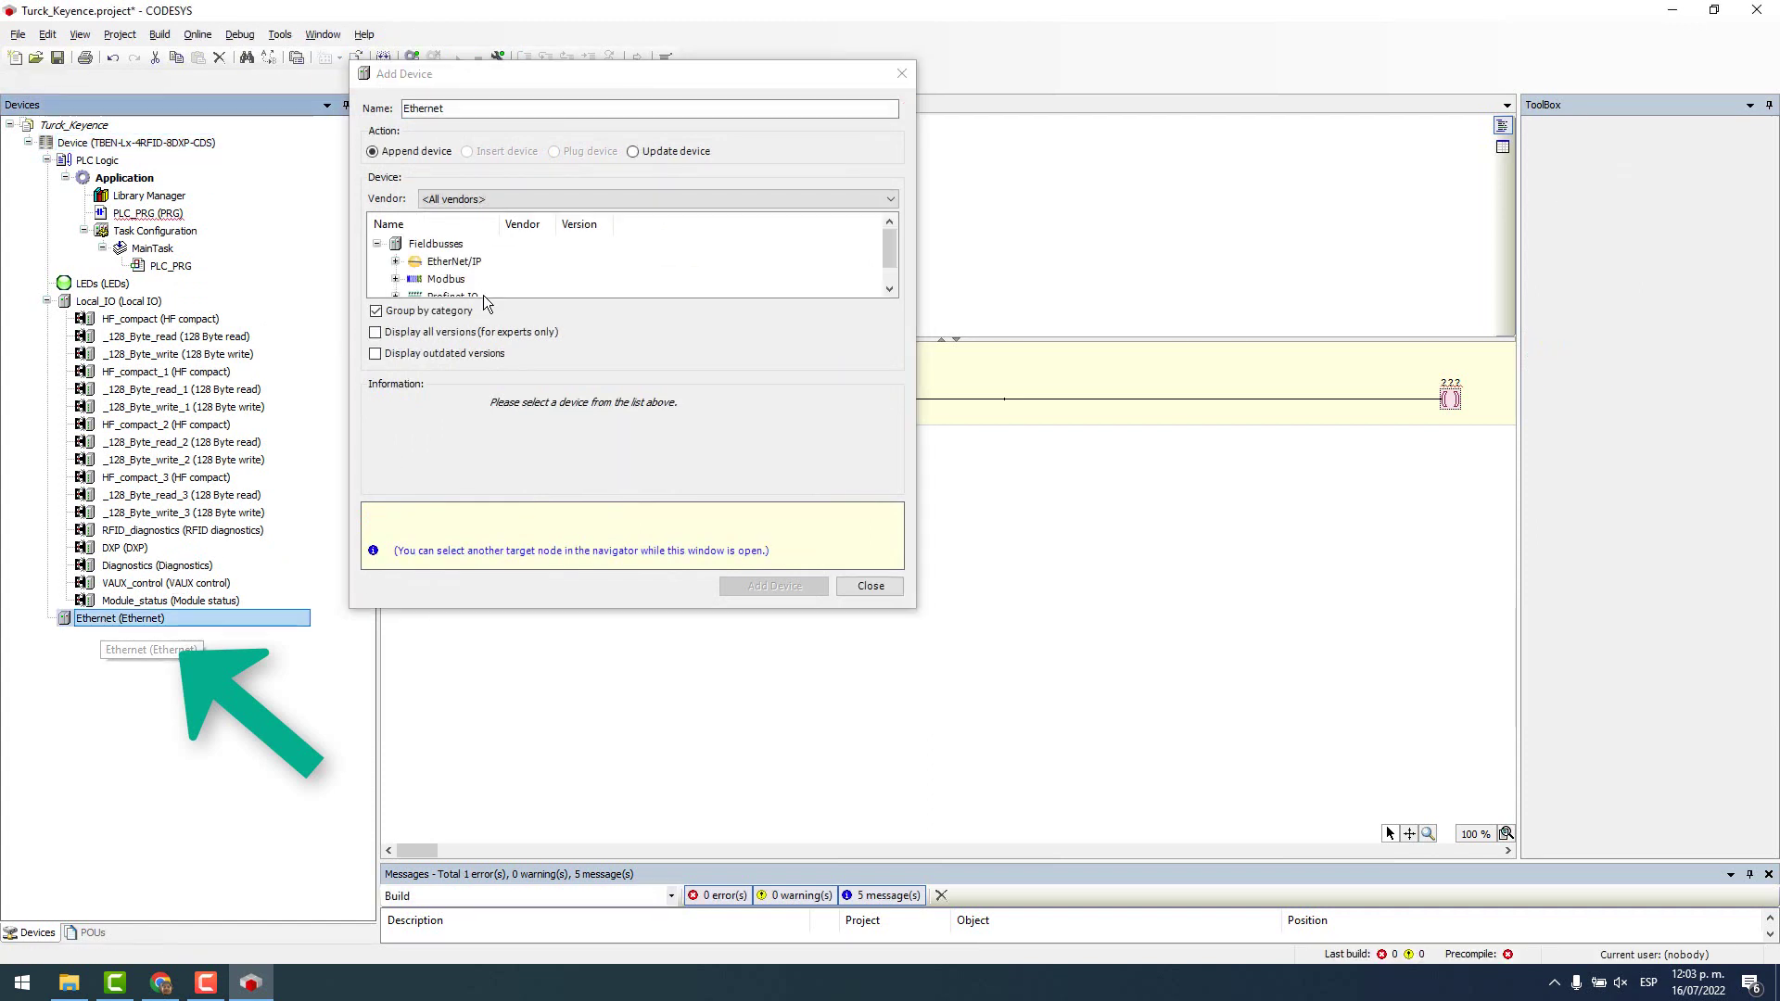
{"action": "double_click", "coordinate": [444, 264]}
{"action": "double_click", "coordinate": [449, 280]}
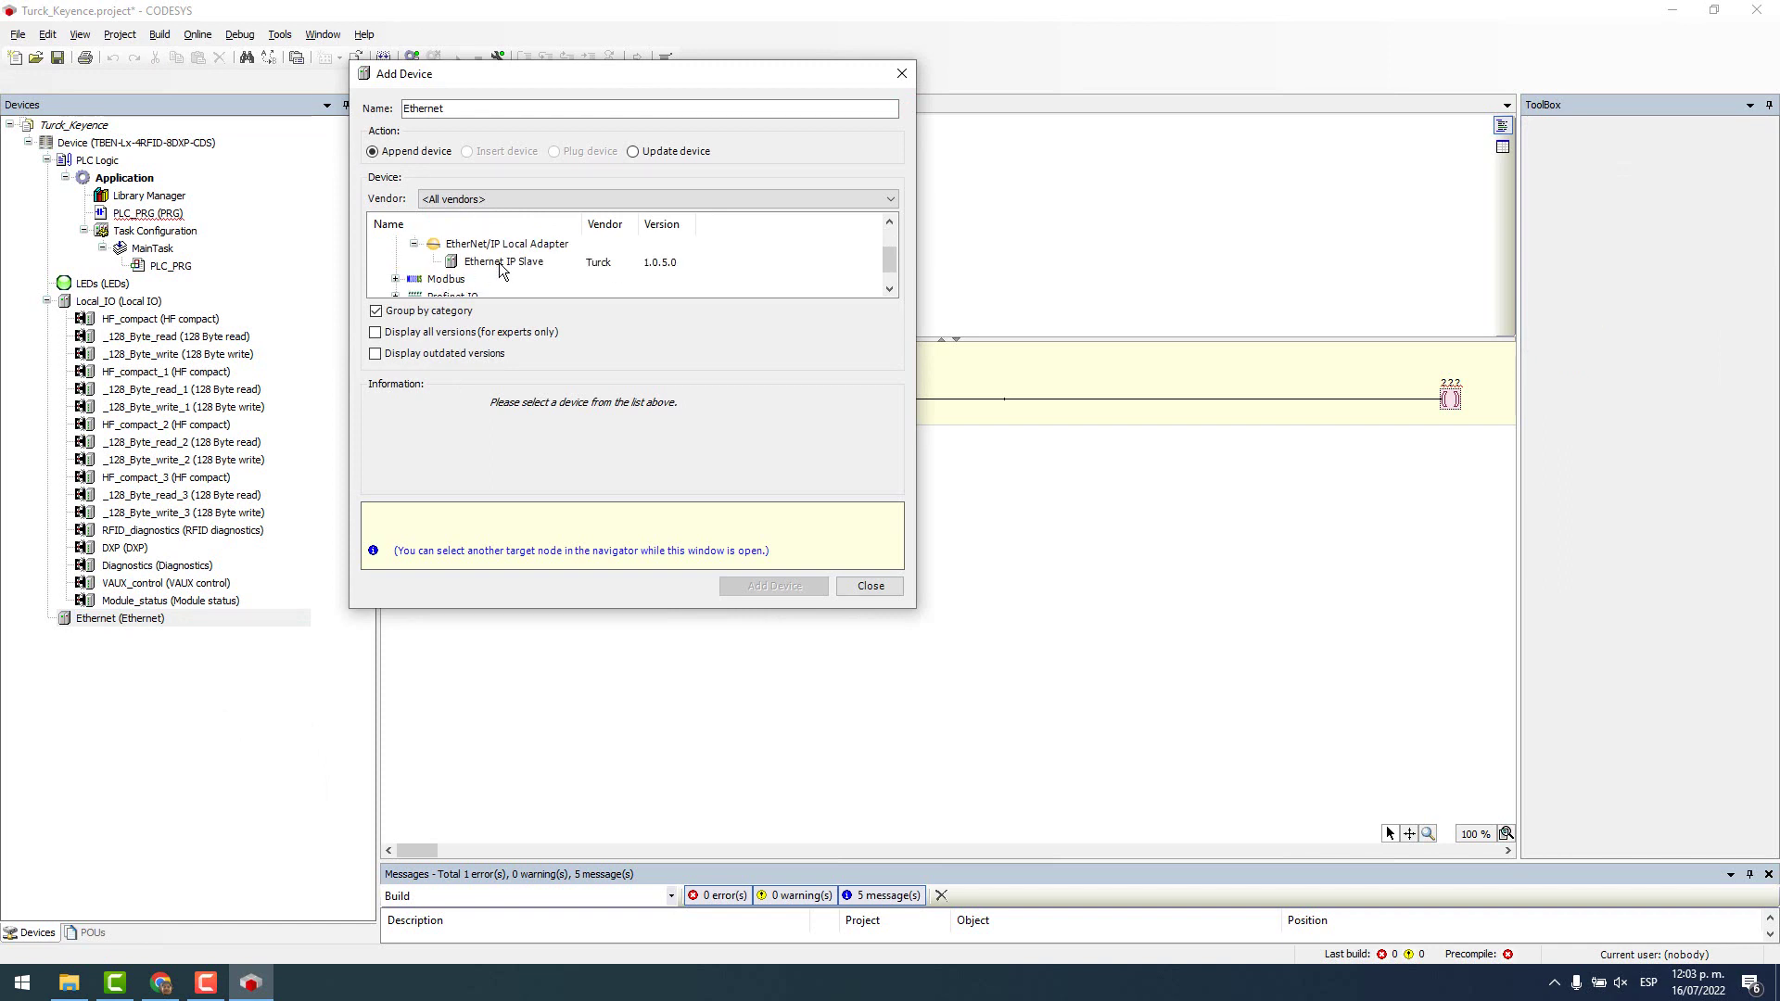
{"action": "left_click", "coordinate": [500, 264]}
{"action": "double_click", "coordinate": [500, 265]}
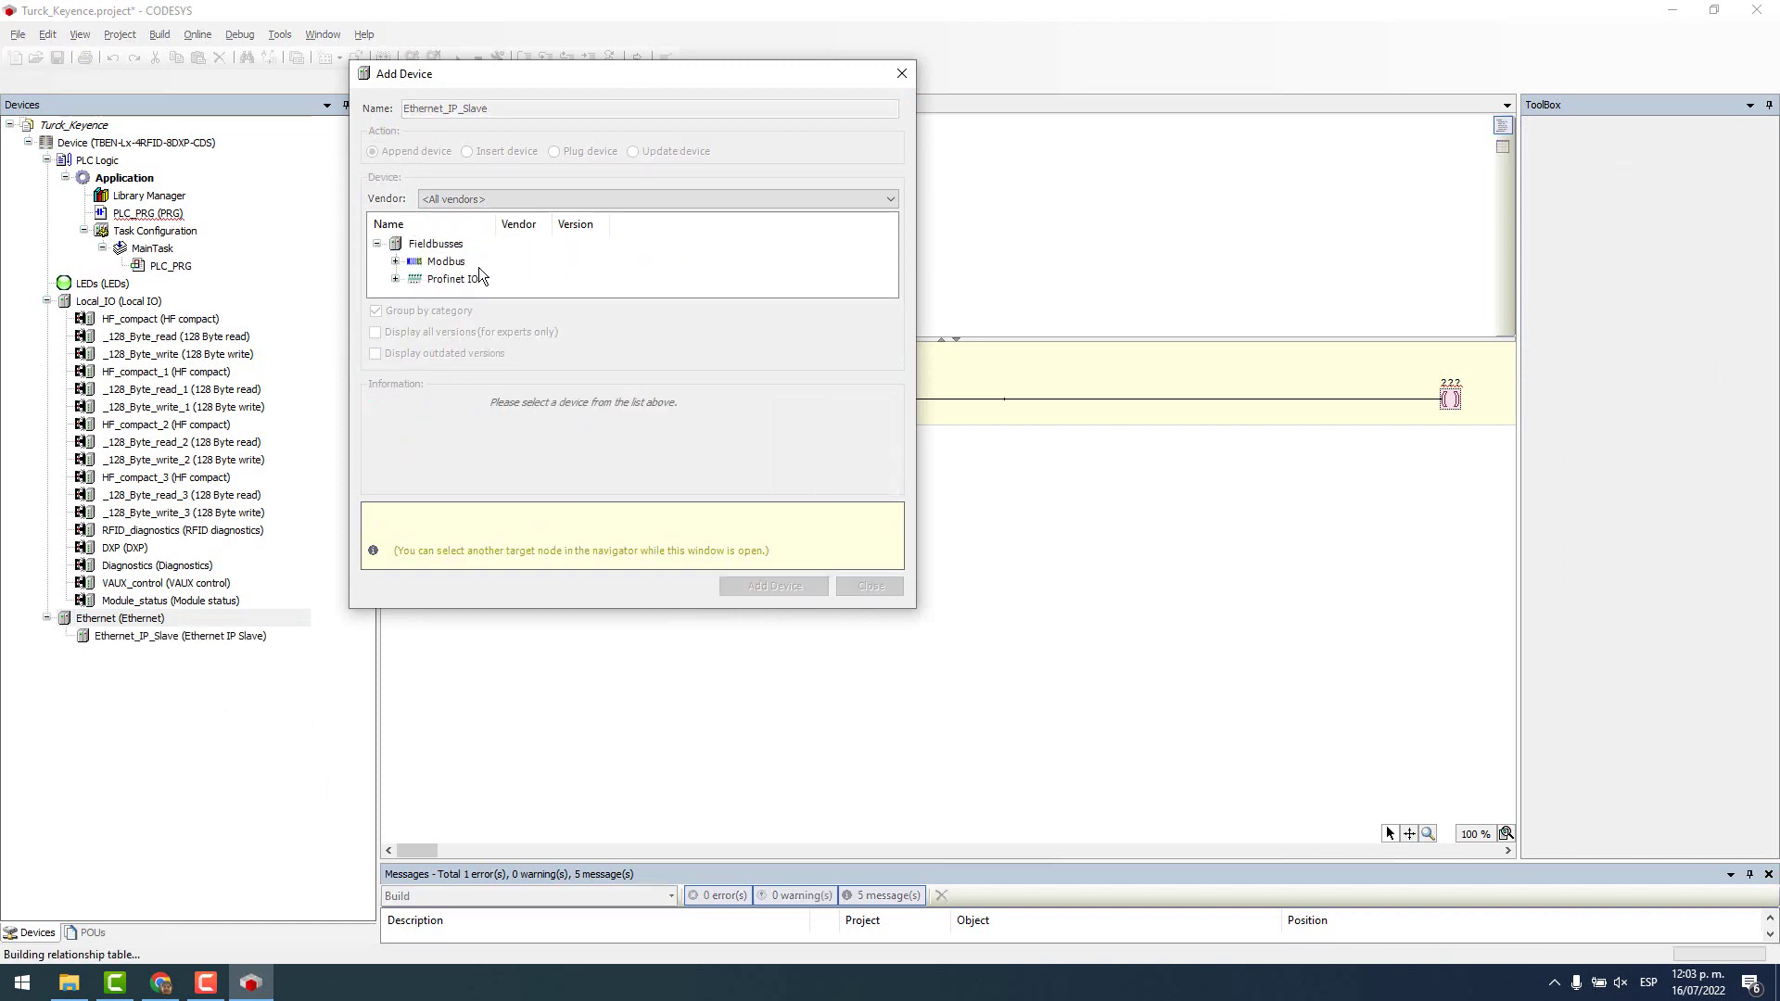
- Append the IN 16 WORD and OUT 16 WORD modules to Ethernet_IP_Slave and finish adding devices
{"action": "left_click", "coordinate": [136, 638]}
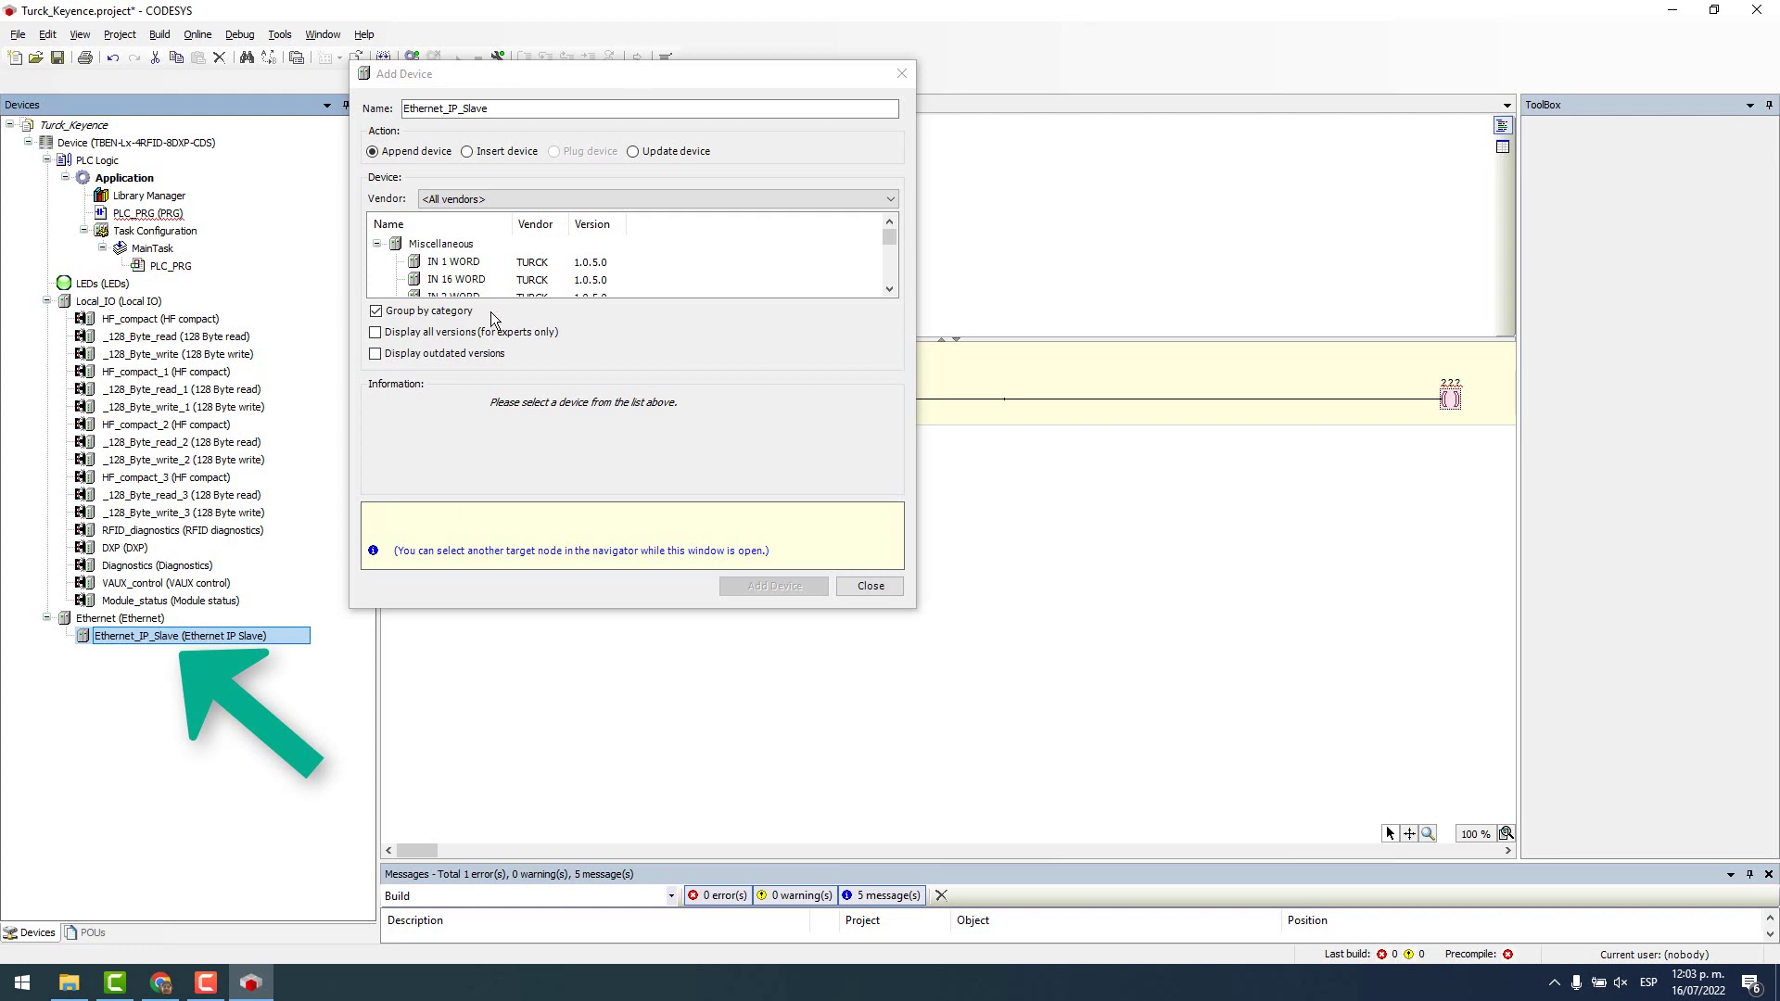
{"action": "left_click", "coordinate": [457, 281]}
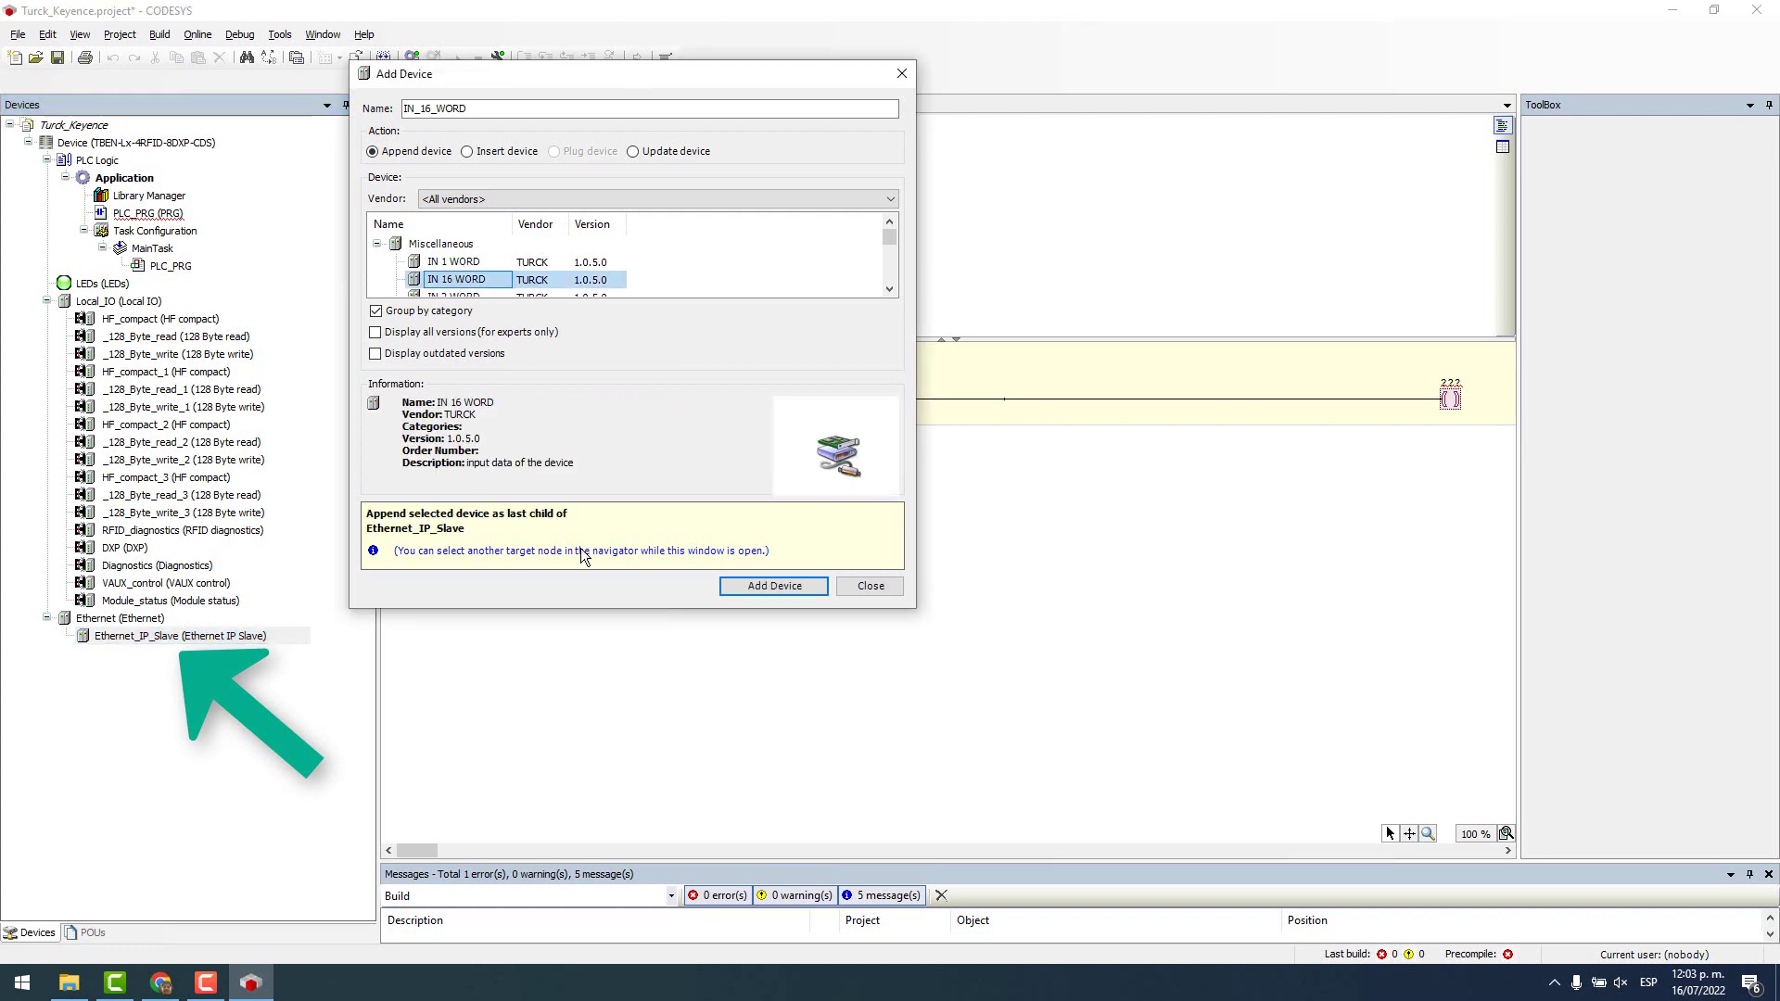
{"action": "left_click_drag", "start_coordinate": [585, 613], "coordinate": [569, 879]}
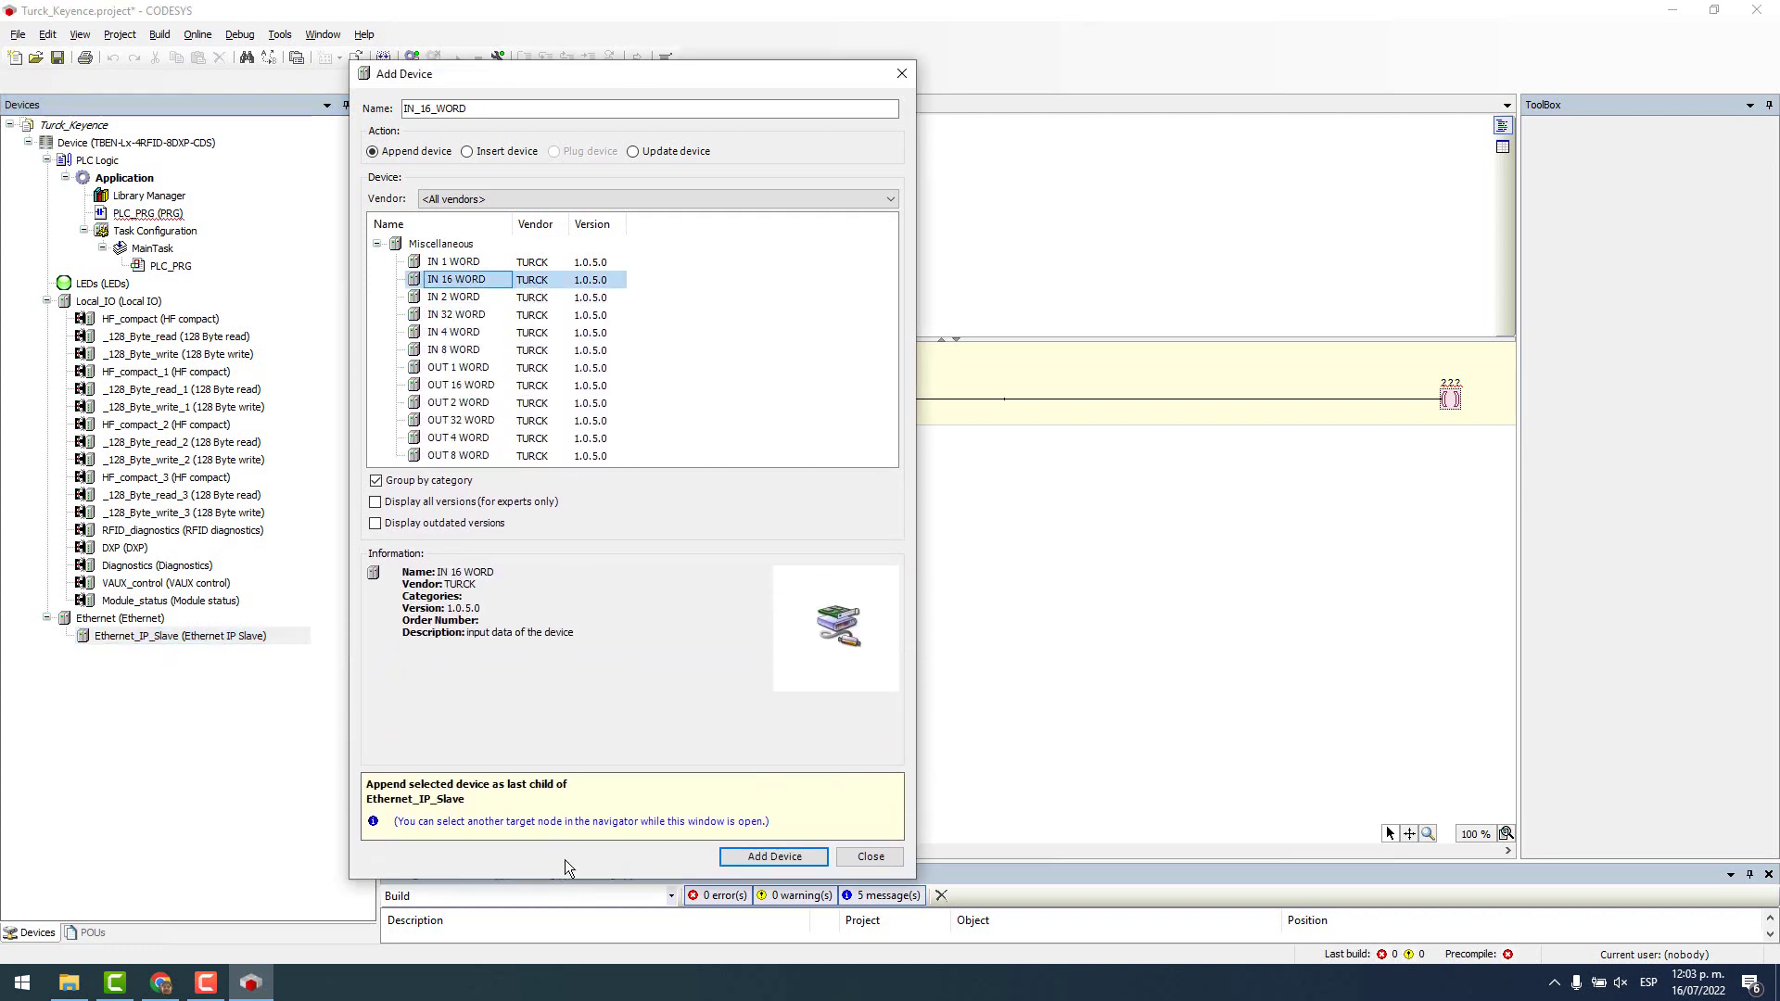
{"action": "scroll", "coordinate": [490, 340], "scroll_direction": "down", "scroll_amount": 1}
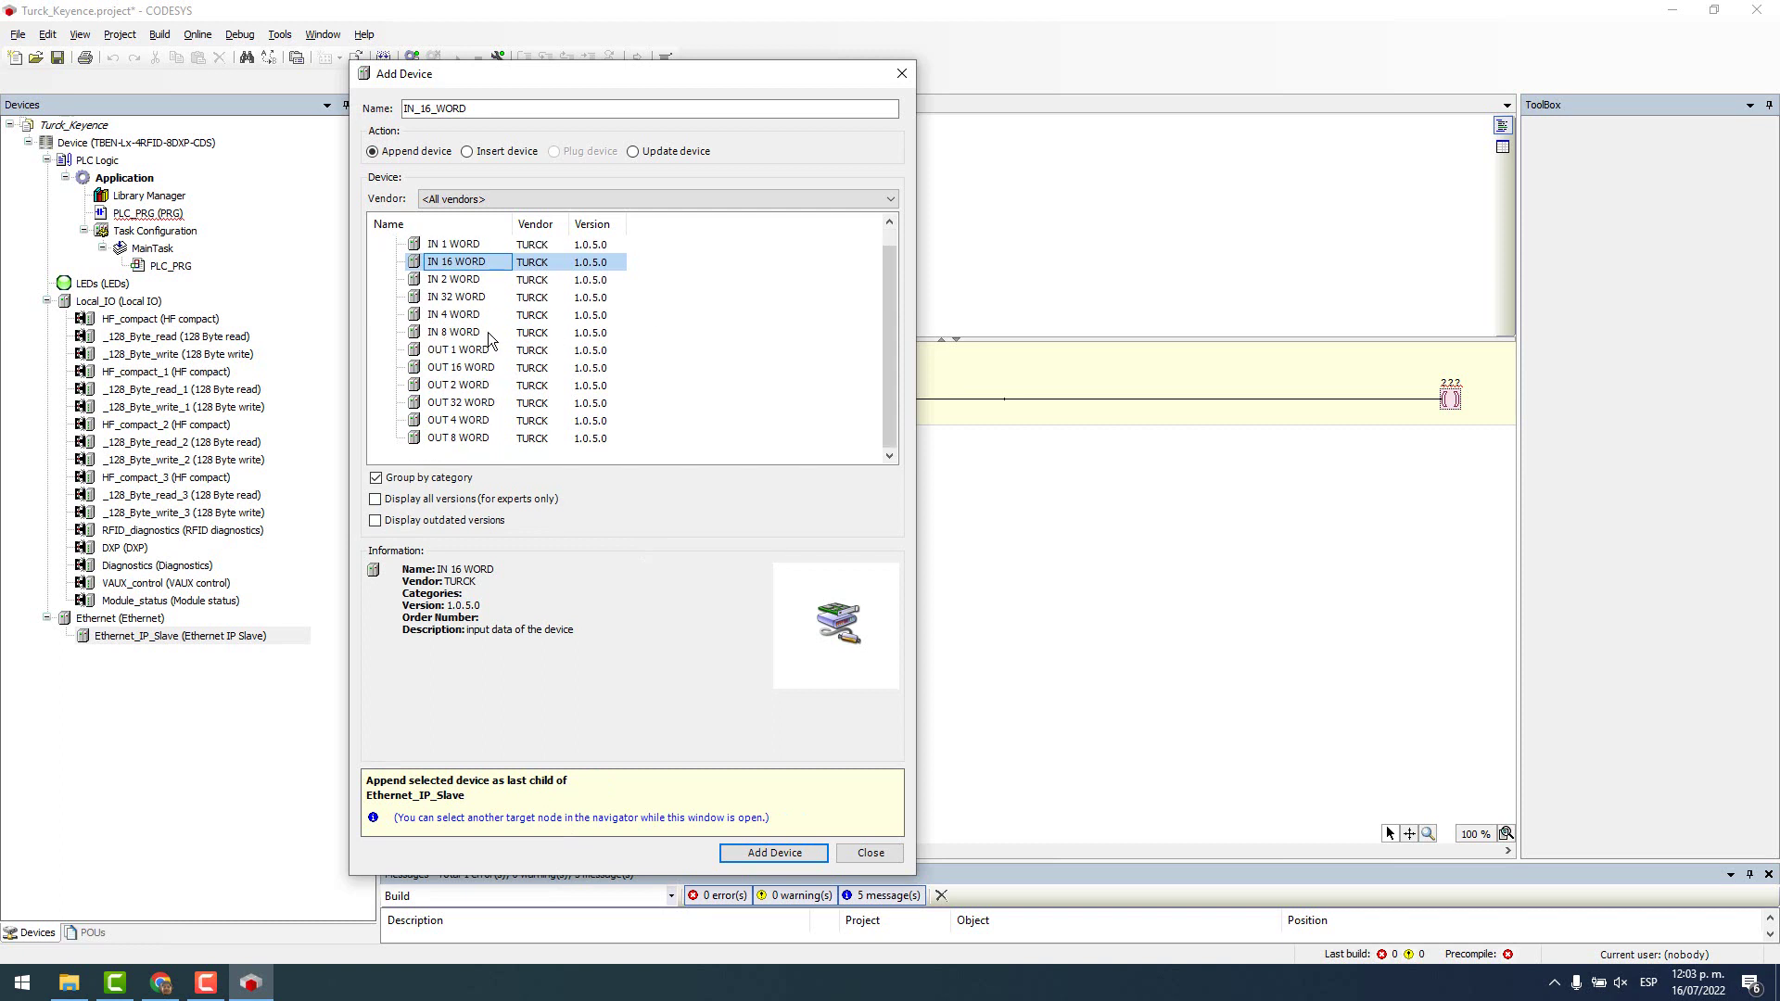
{"action": "double_click", "coordinate": [459, 266]}
{"action": "scroll", "coordinate": [450, 371], "scroll_direction": "down", "scroll_amount": 1}
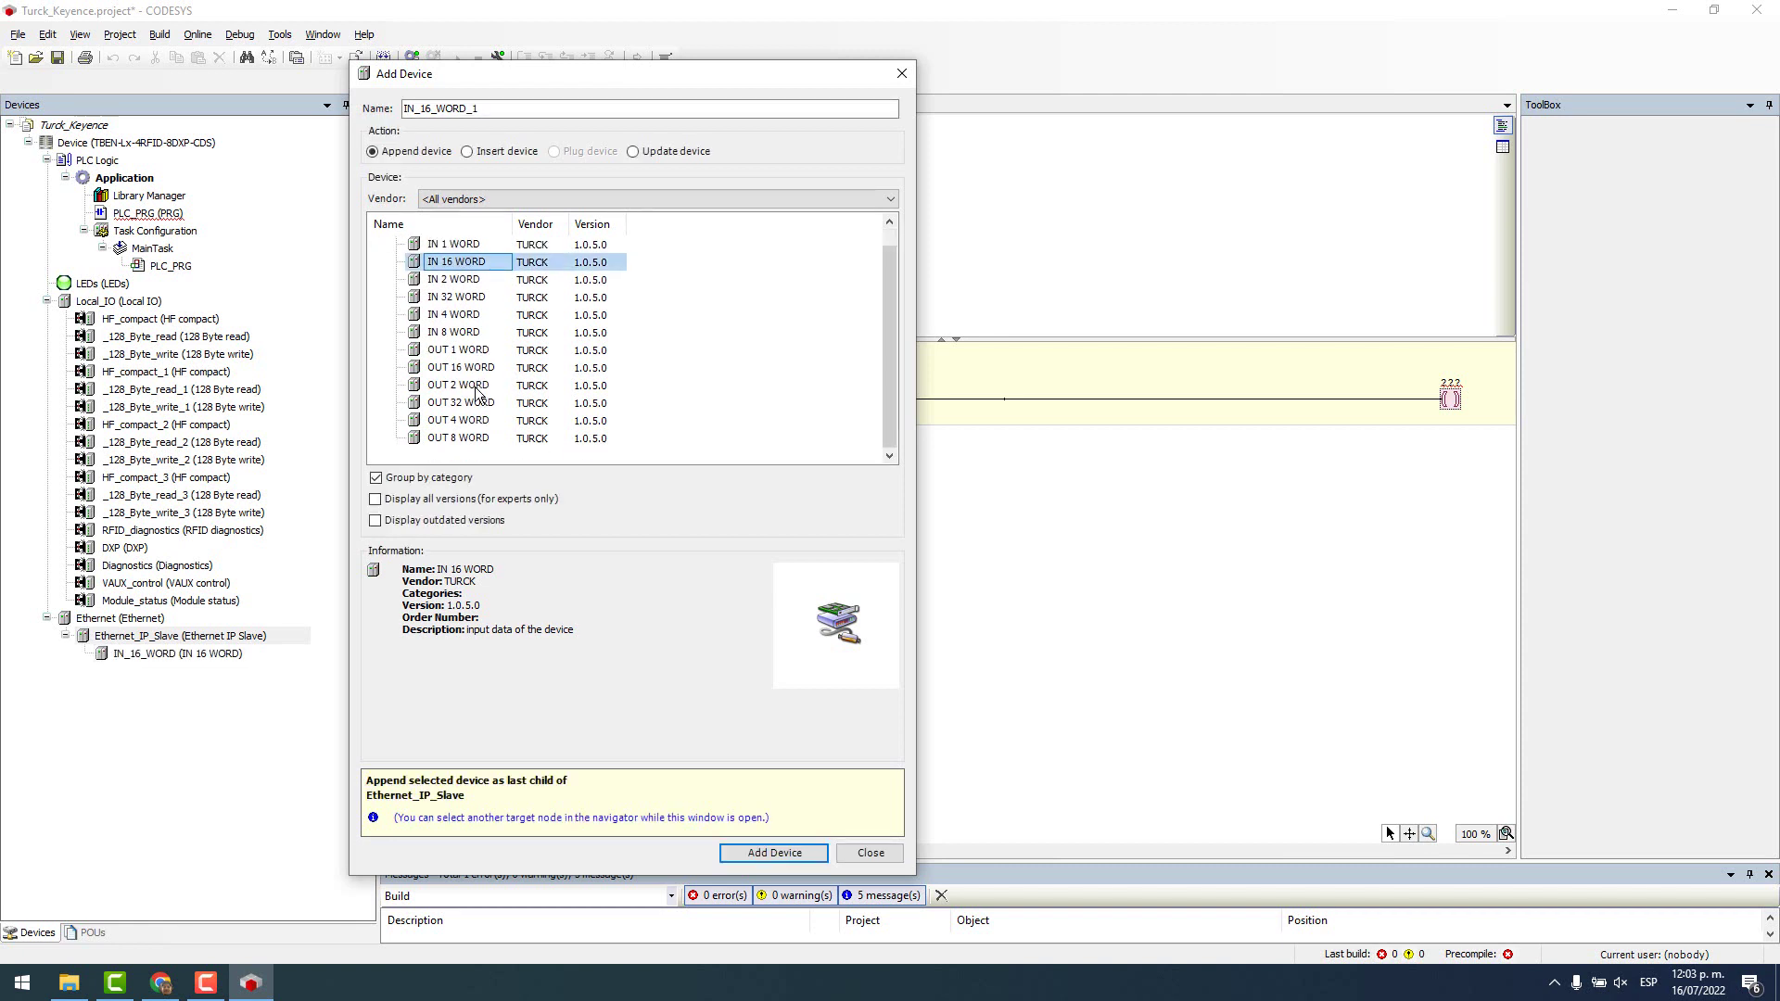
{"action": "double_click", "coordinate": [468, 370]}
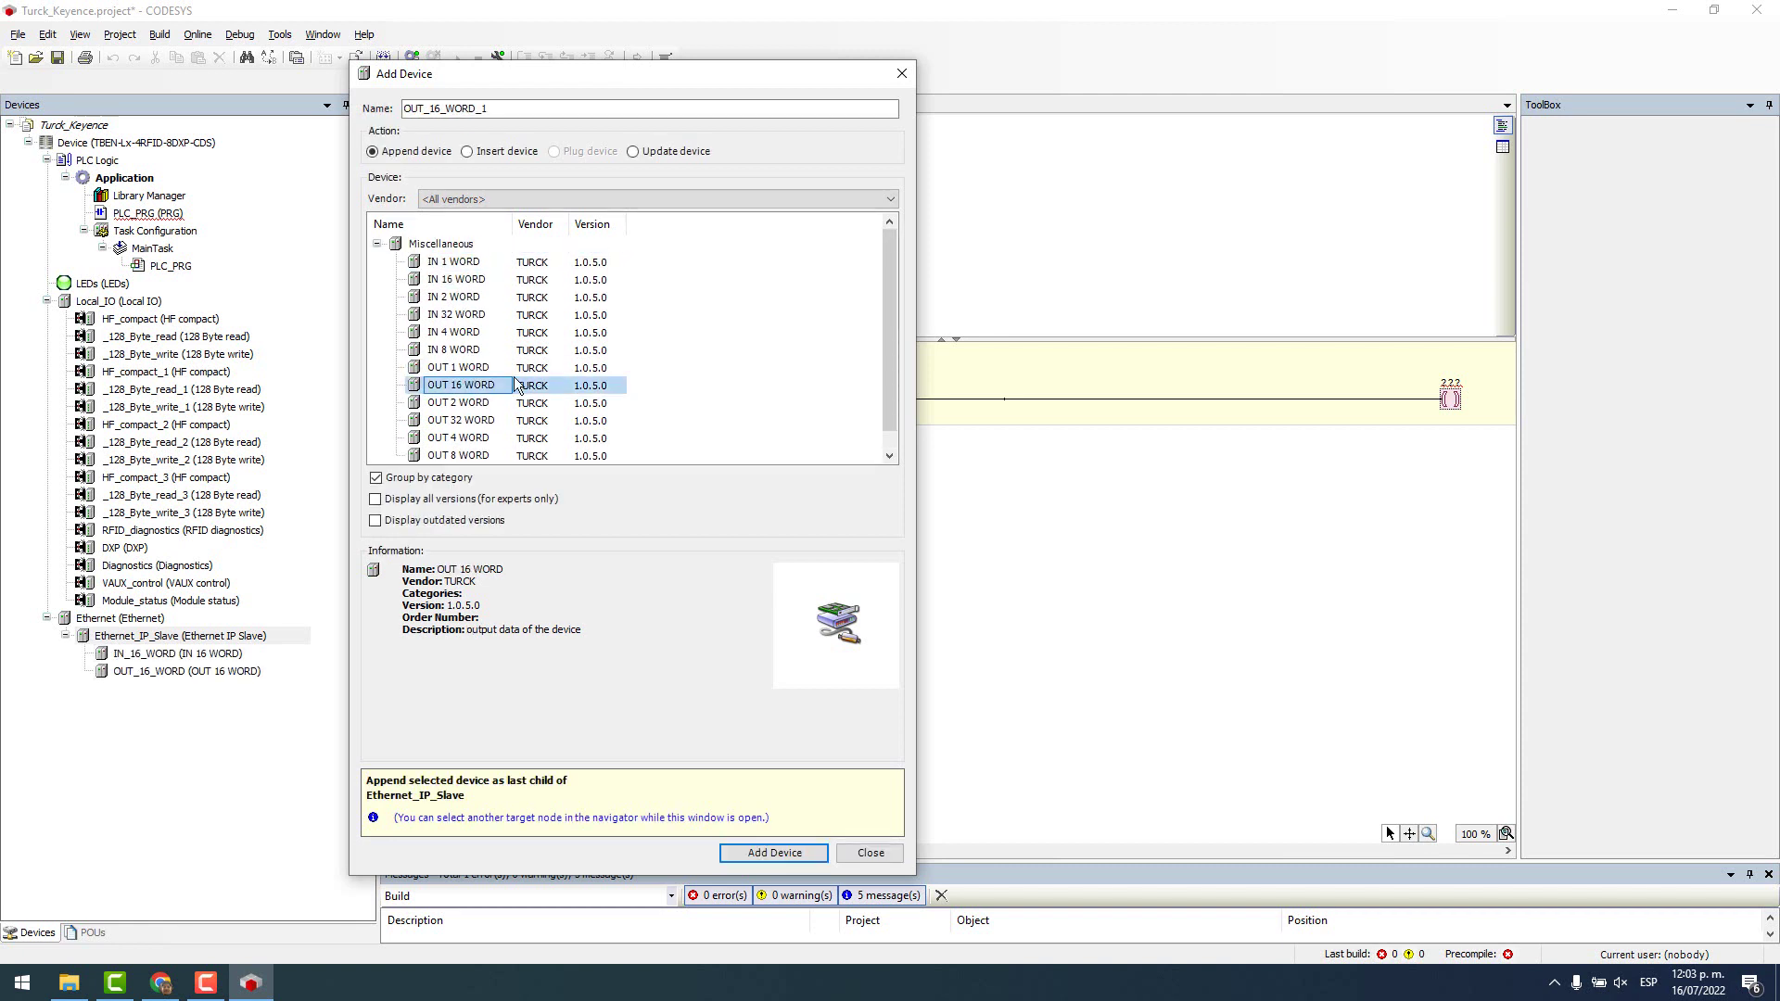
{"action": "left_click", "coordinate": [870, 853]}
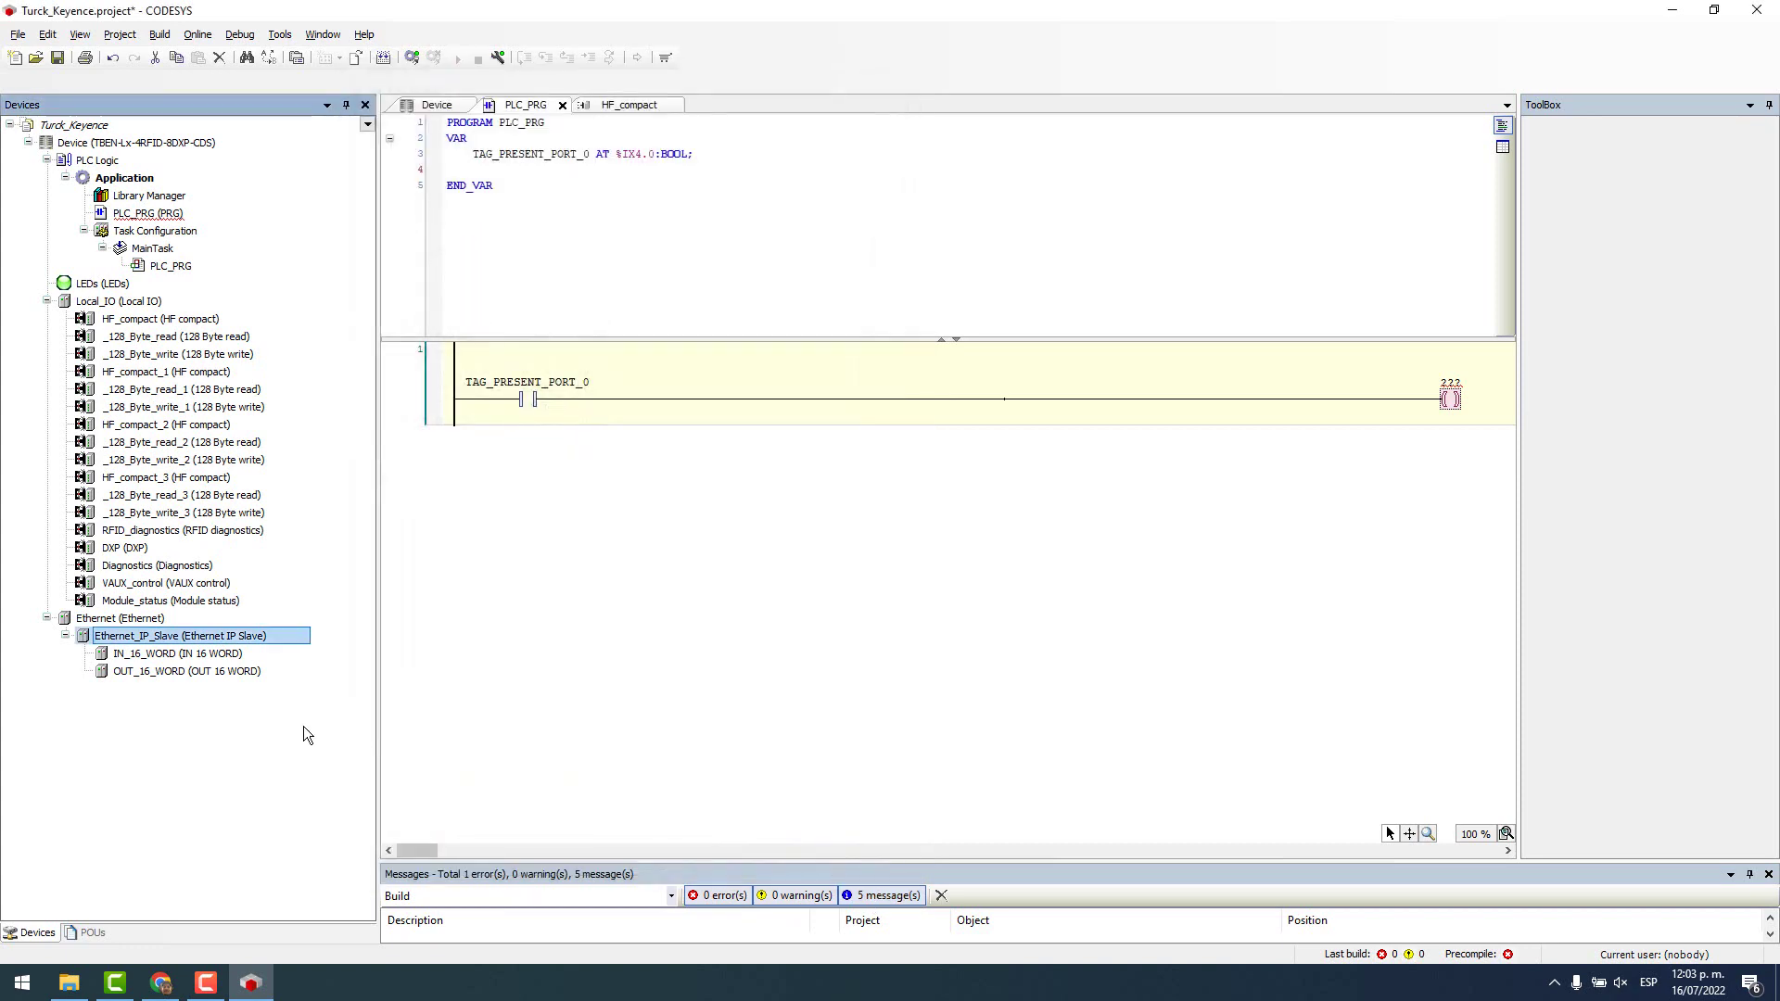
{"action": "left_click", "coordinate": [194, 658]}
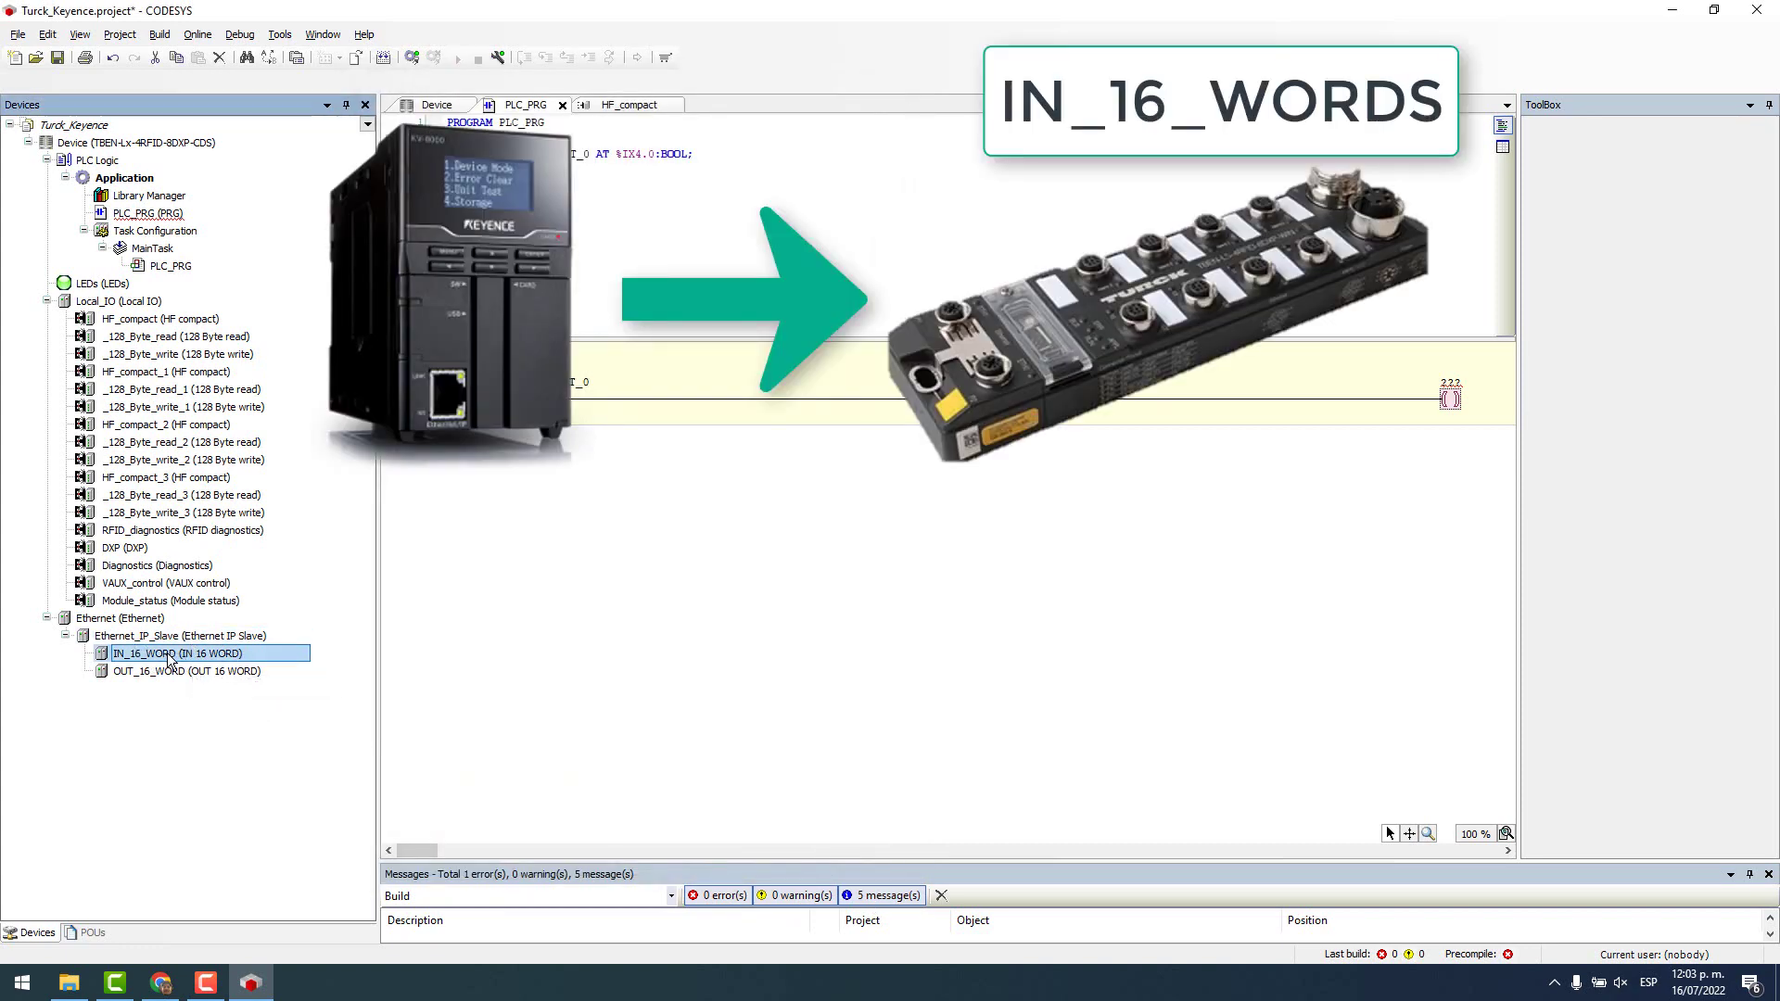
{"action": "left_click", "coordinate": [152, 675]}
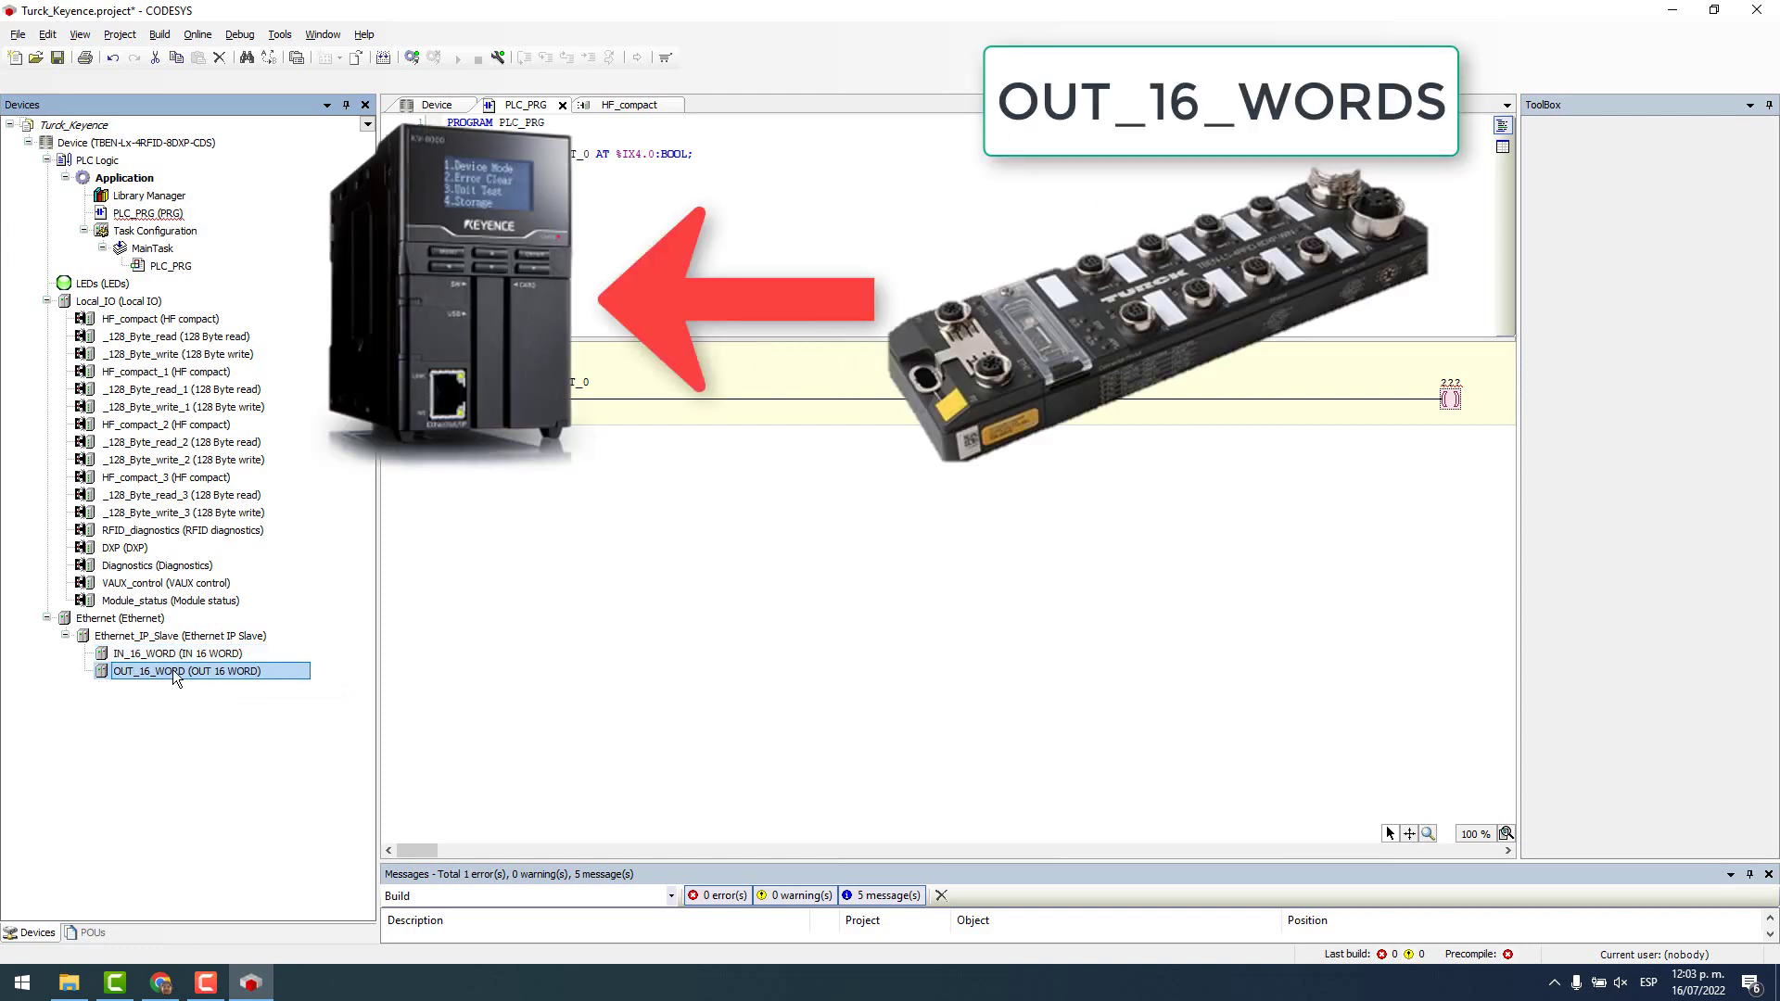